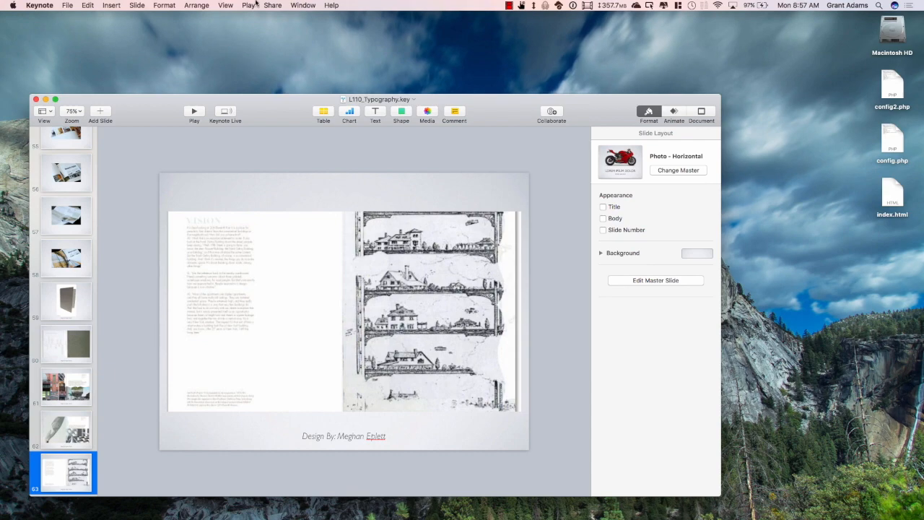
pyautogui.click(509, 5)
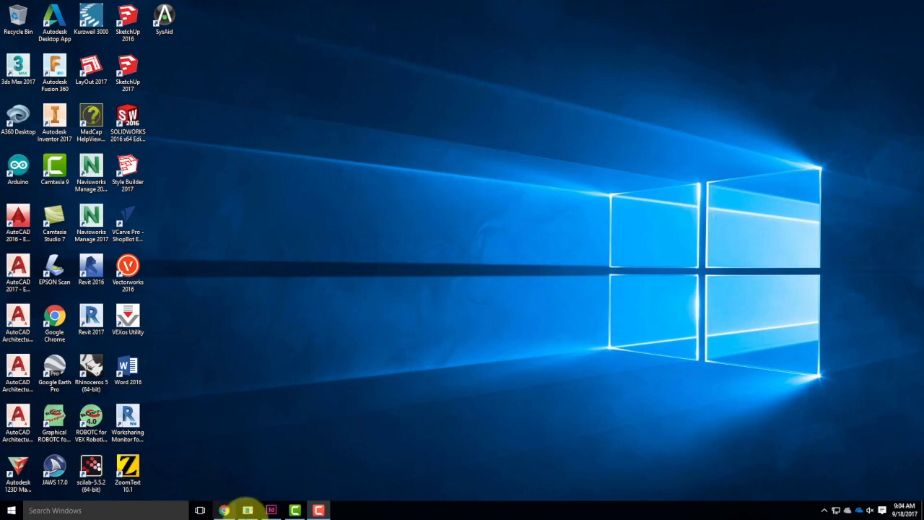
# Switch to InDesign and create a one-page Letter print document without facing pages and with all margins set to 0.
pyautogui.click(270, 510)
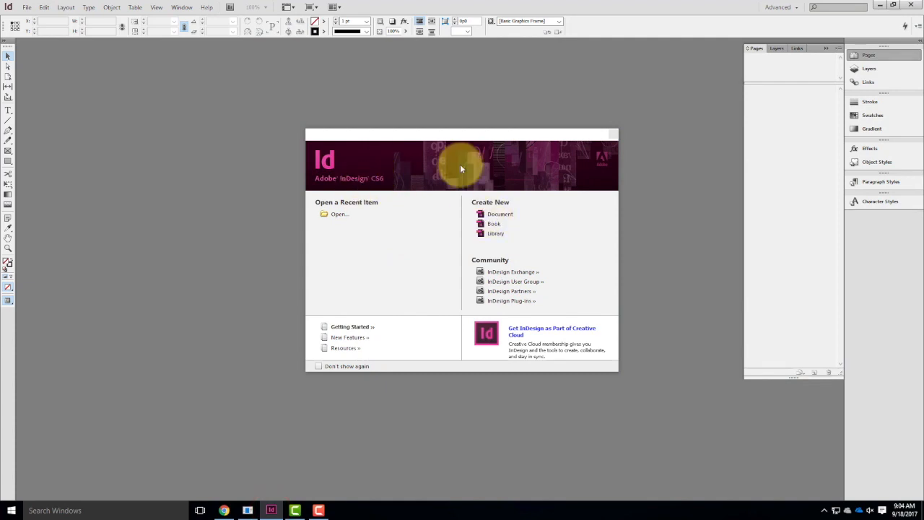
pyautogui.click(500, 214)
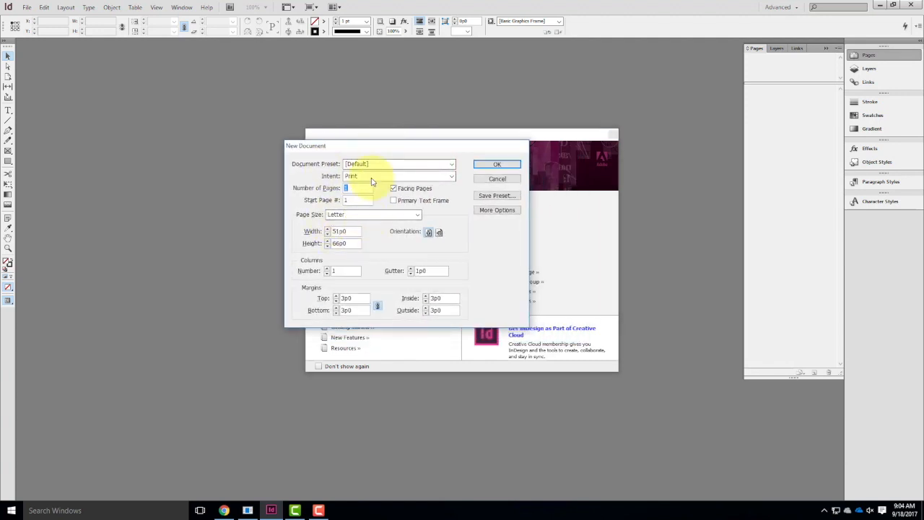
pyautogui.click(394, 189)
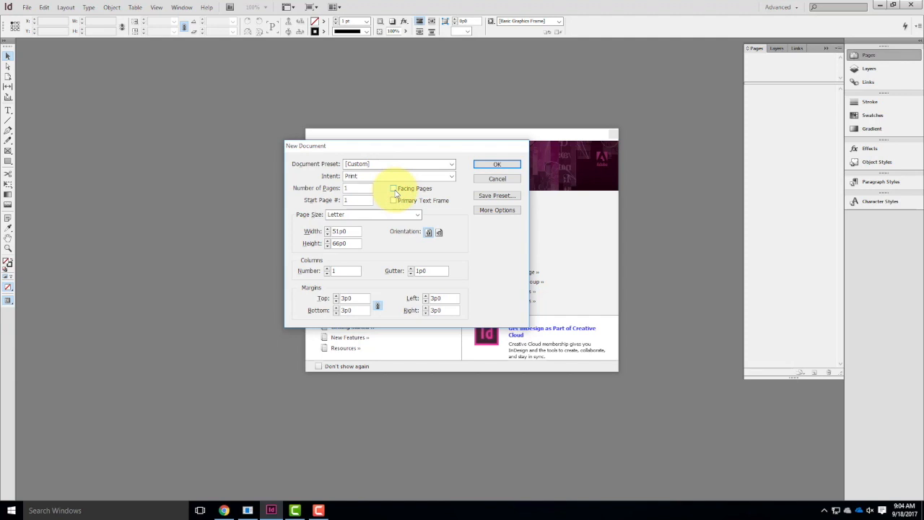
pyautogui.doubleClick(355, 297)
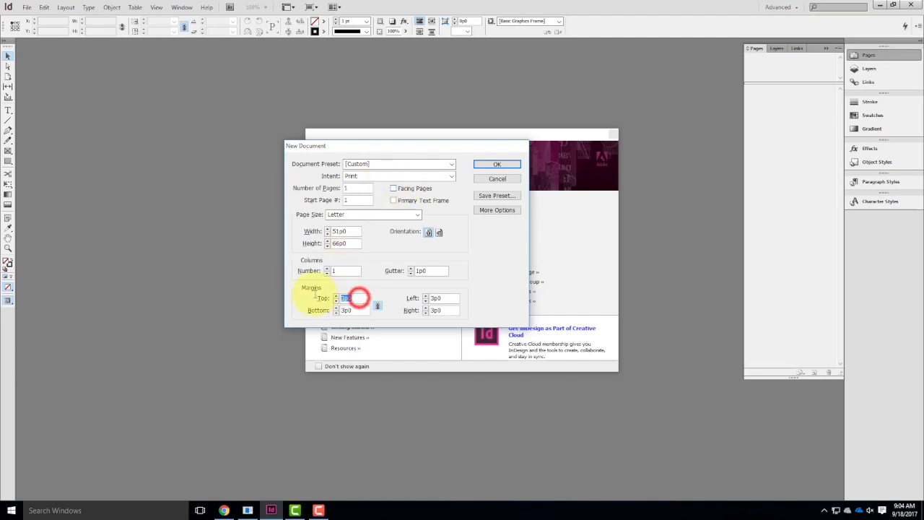
pyautogui.write('0')
pyautogui.press('Tab')
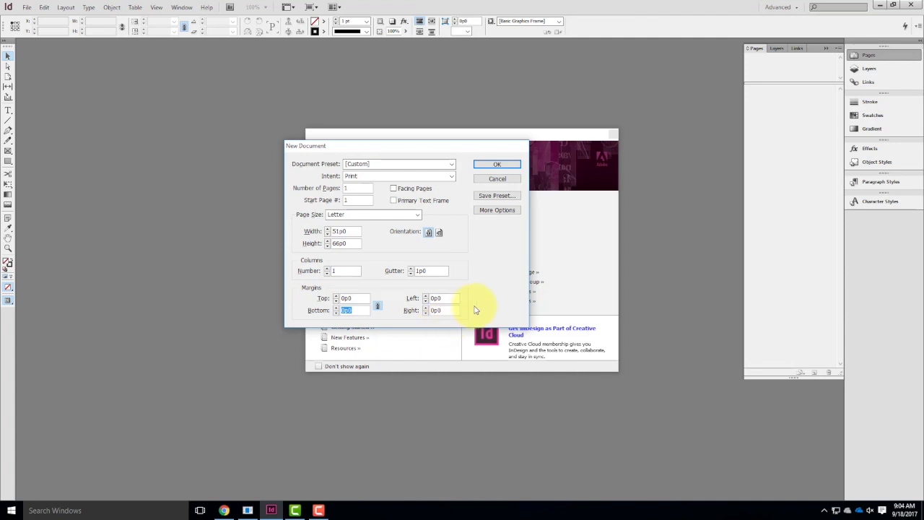
pyautogui.click(498, 164)
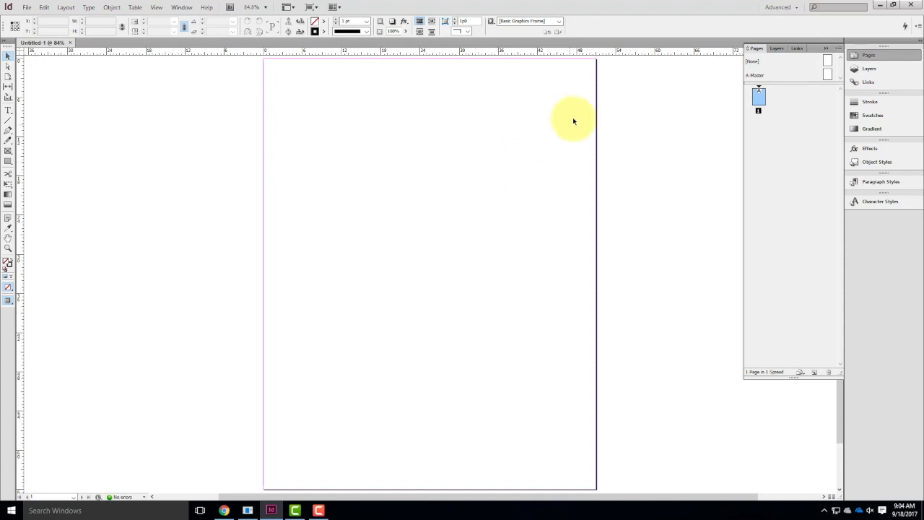
# Change the document's ruler units to inches and switch to the Typography workspace.
pyautogui.rightClick(19, 56)
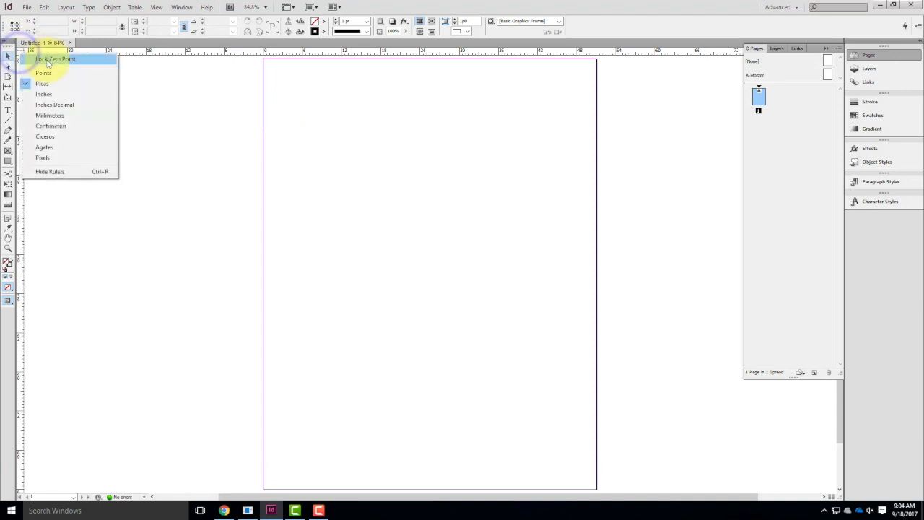
pyautogui.click(51, 95)
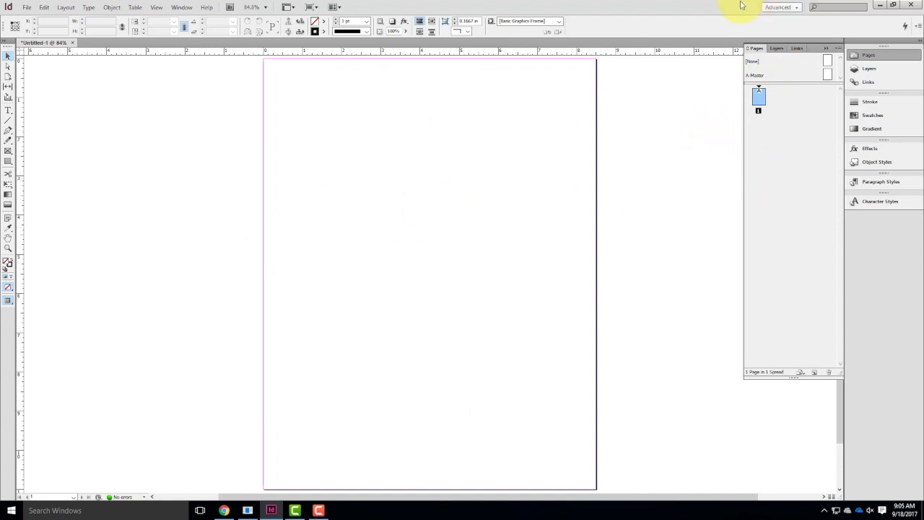
pyautogui.click(797, 9)
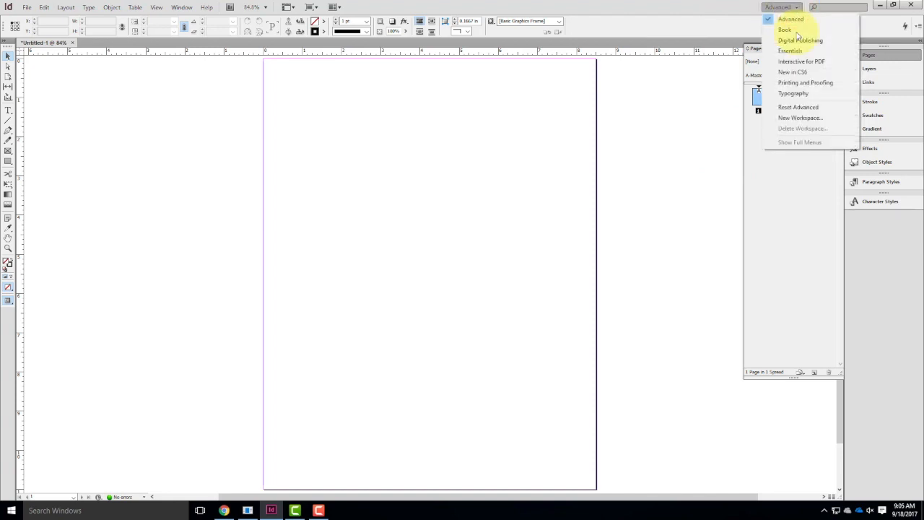
pyautogui.click(798, 95)
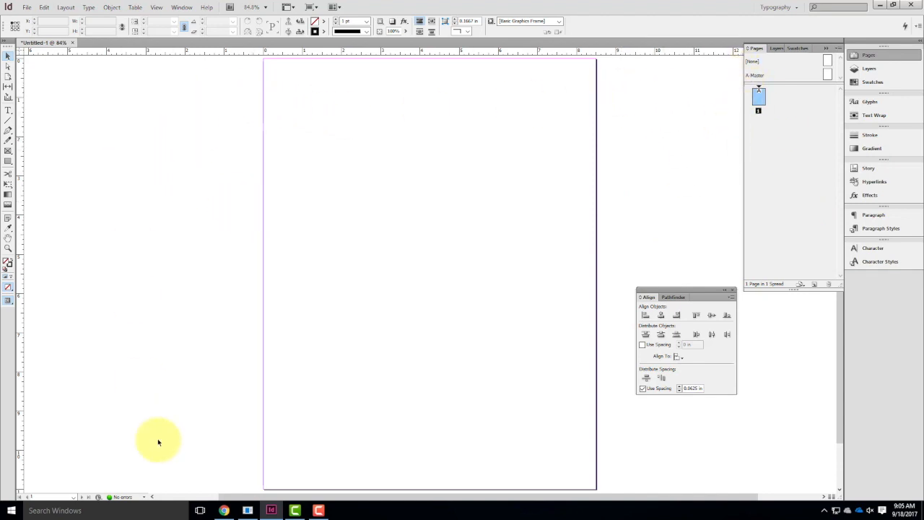
# Switch to Chrome and open the Exercise 110 page from the Fall 2017 exercises of Digital Tools For Architects (A135).
pyautogui.click(224, 510)
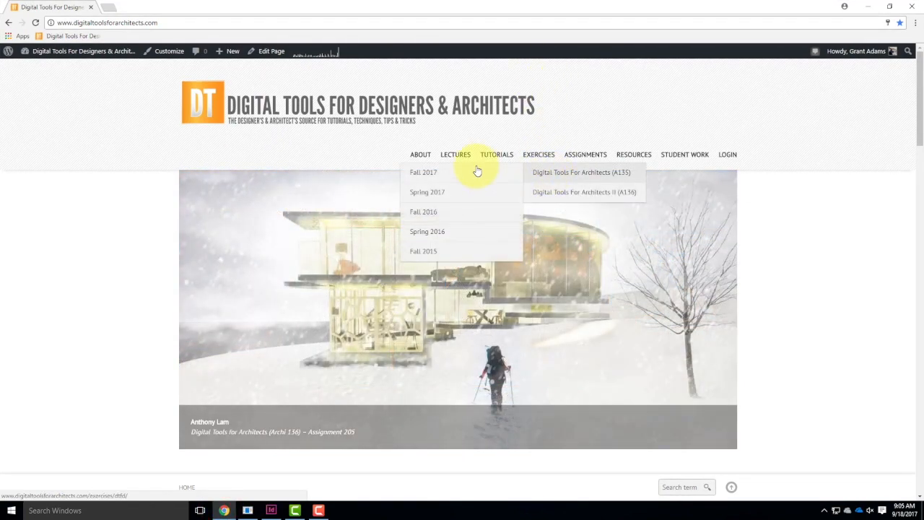
pyautogui.click(475, 169)
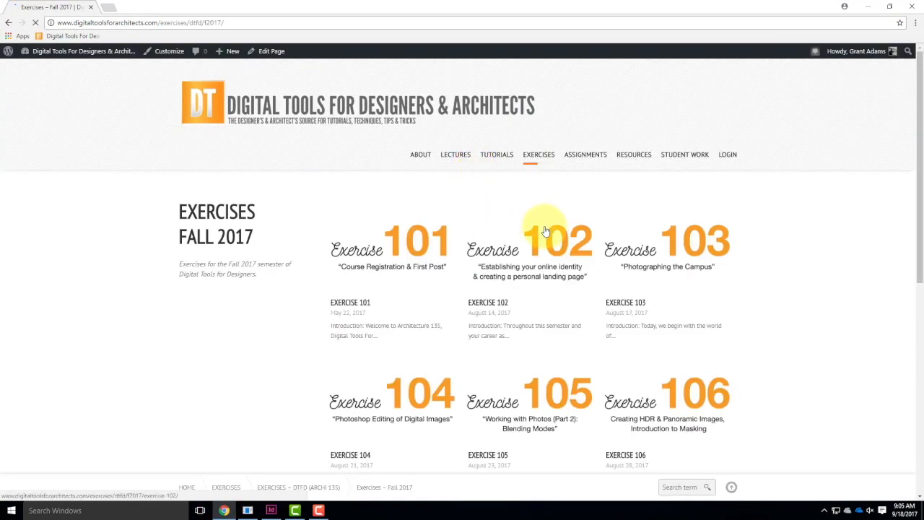
pyautogui.scroll(-4, 549, 245)
pyautogui.click(409, 426)
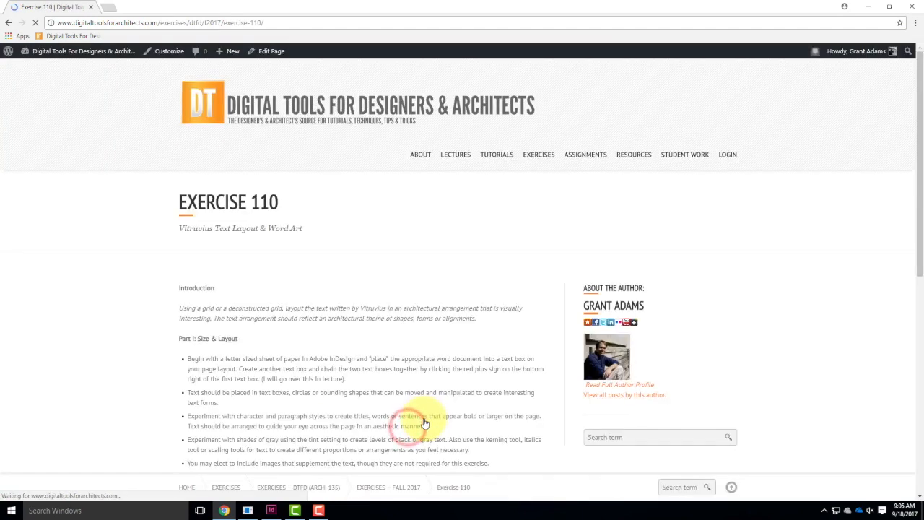
# Download the Vitruvius 10 Books on Architecture (Chapter 1) Word file and show it in its folder.
pyautogui.scroll(-4, 392, 306)
pyautogui.scroll(-1, 433, 329)
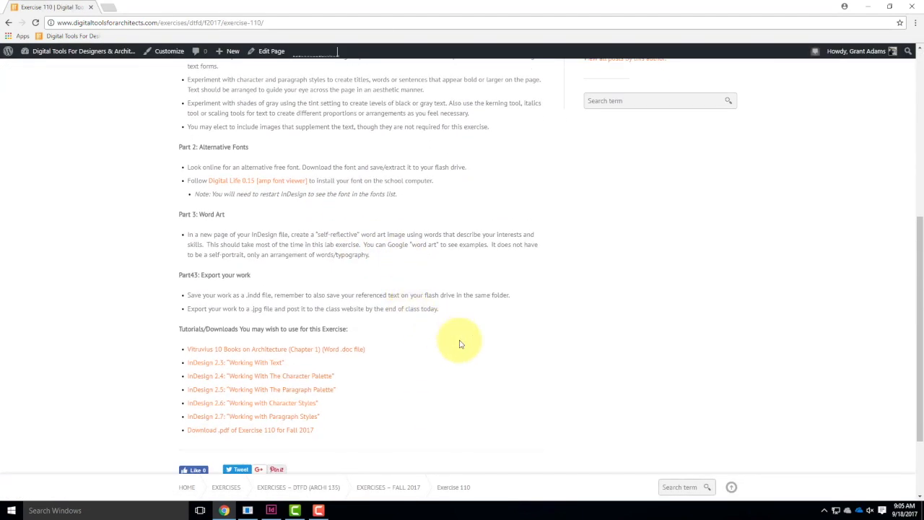
pyautogui.click(314, 354)
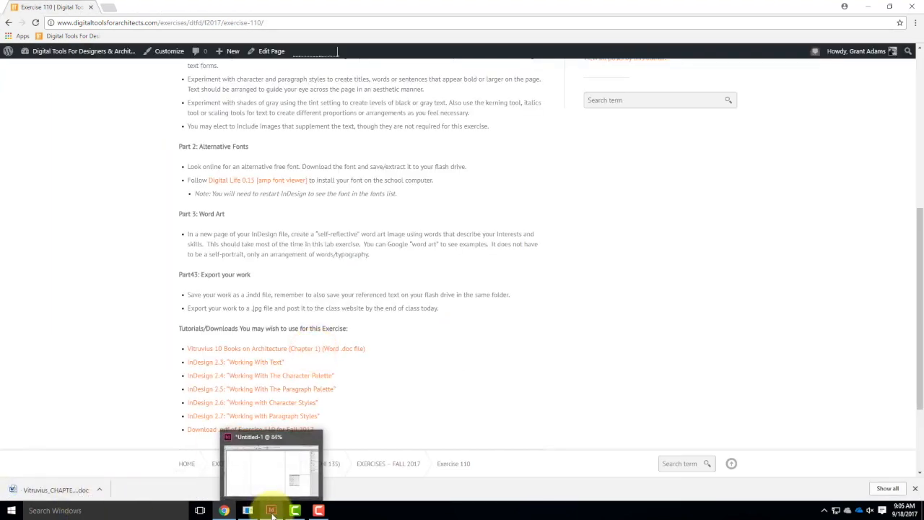
pyautogui.click(98, 489)
pyautogui.click(130, 457)
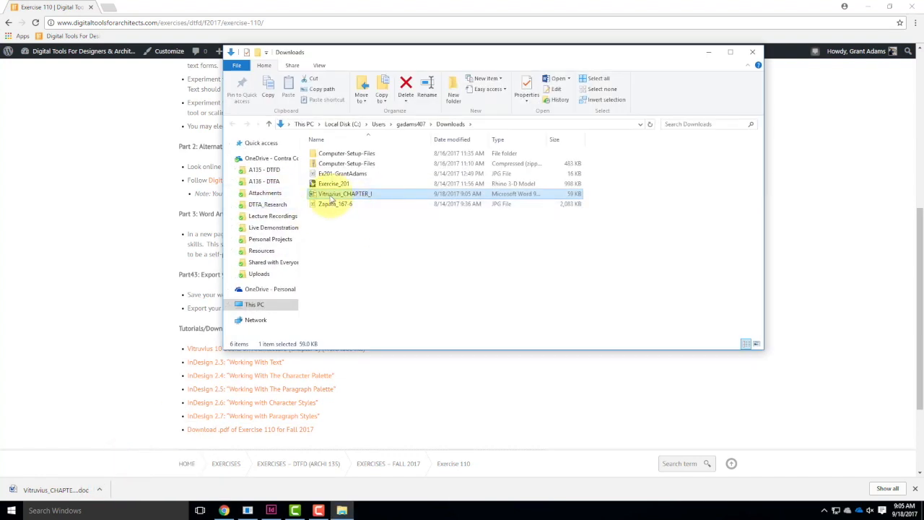
# Copy the Vitruvius_CHAPTER_I file and open the Ex110 folder inside Live Demonstrations, Live - A135 Exercises.
pyautogui.rightClick(330, 194)
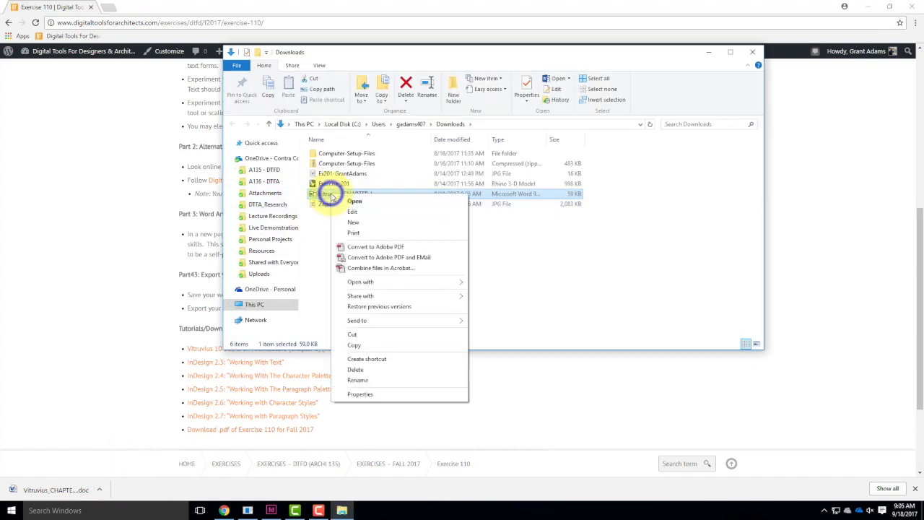
pyautogui.click(360, 346)
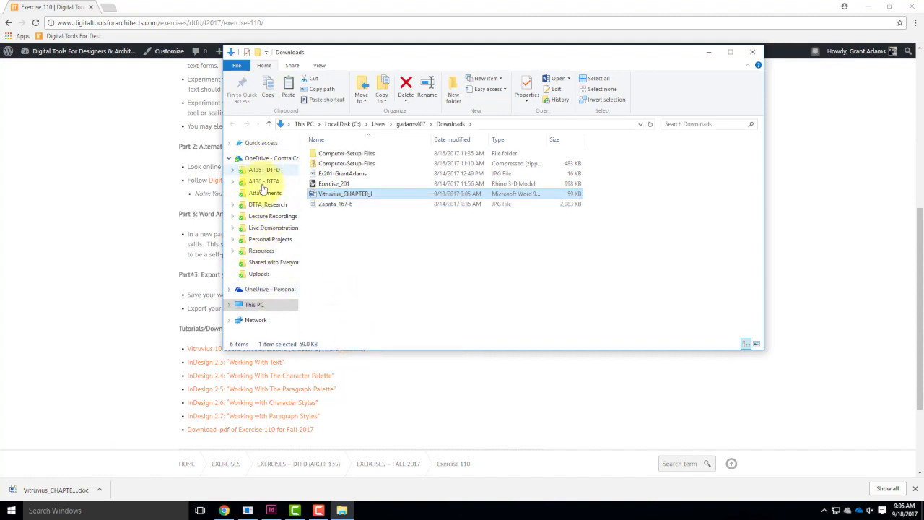
pyautogui.click(262, 228)
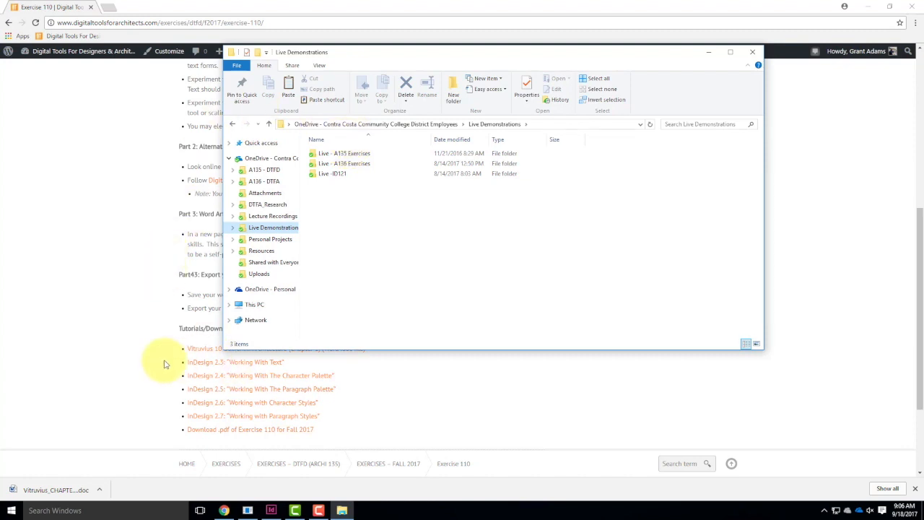
pyautogui.scroll(1, 198, 360)
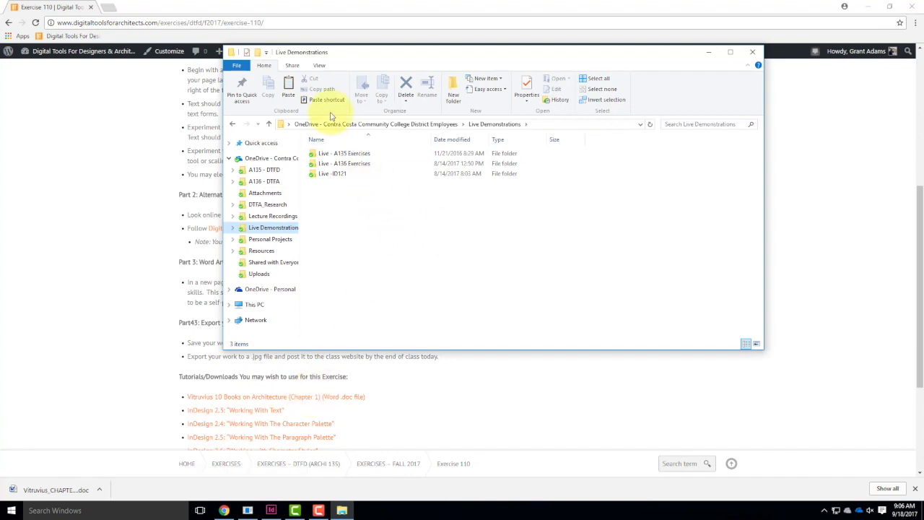
pyautogui.doubleClick(355, 157)
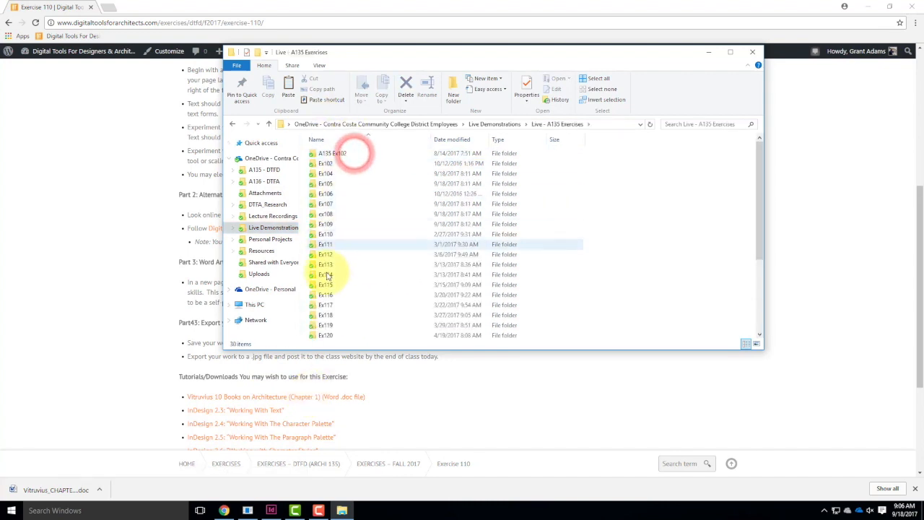
pyautogui.click(327, 236)
pyautogui.doubleClick(327, 235)
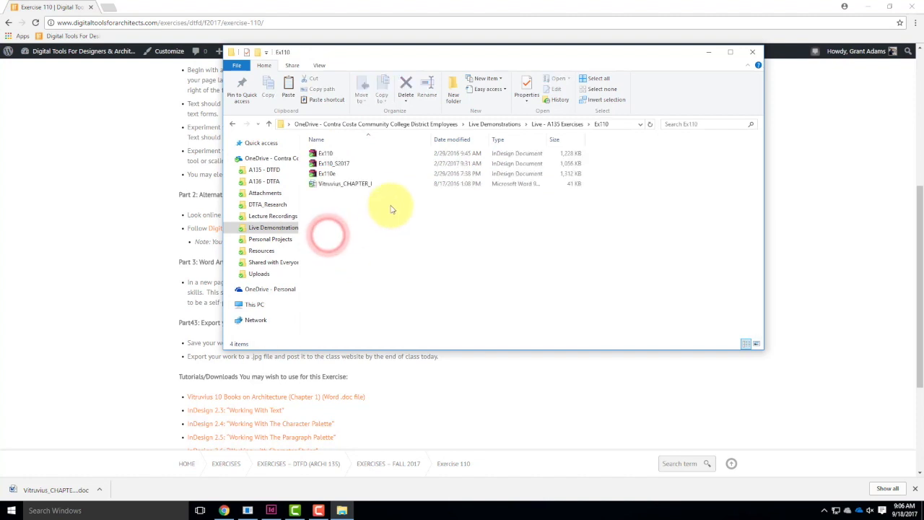
# Create a new folder named F2017 inside the Ex110 folder.
pyautogui.rightClick(360, 238)
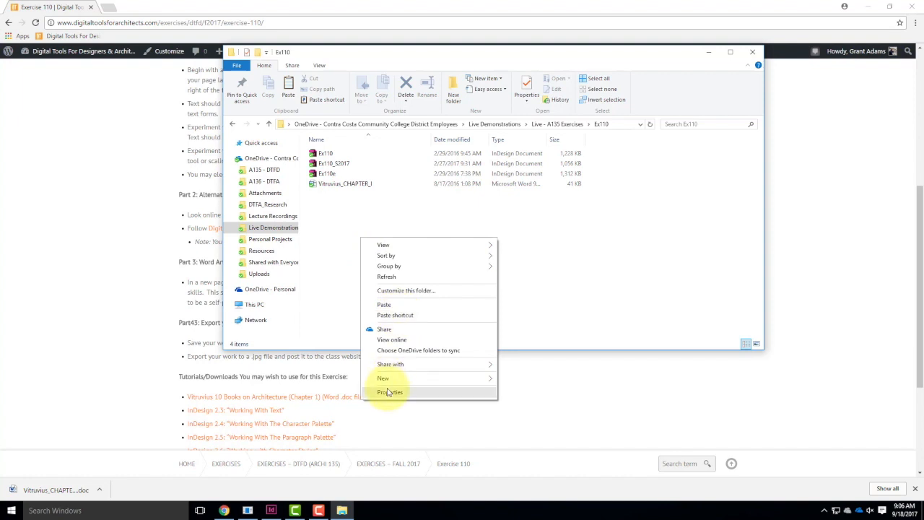
pyautogui.moveTo(462, 378)
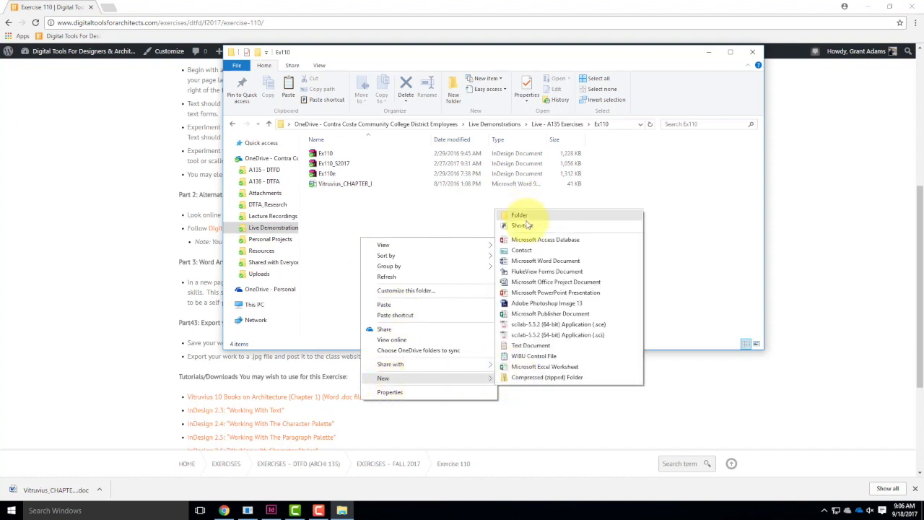
pyautogui.click(524, 216)
pyautogui.write('F')
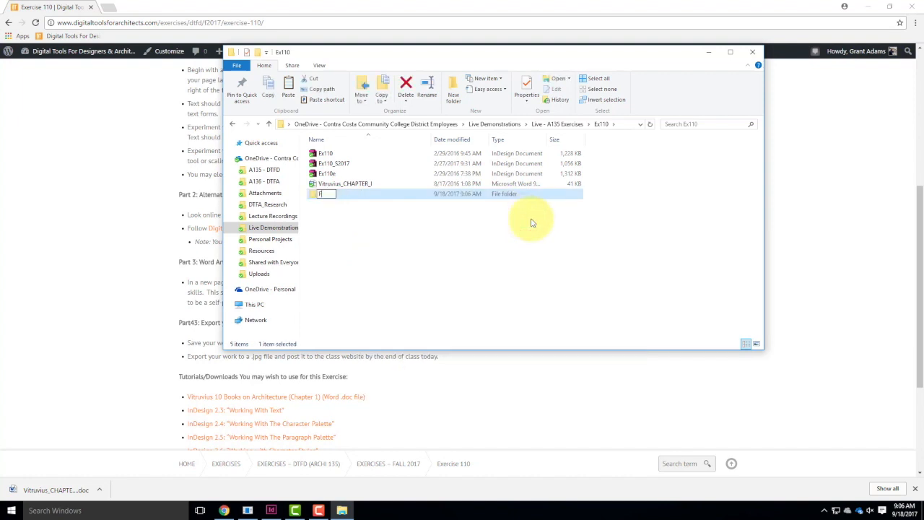
pyautogui.write('201')
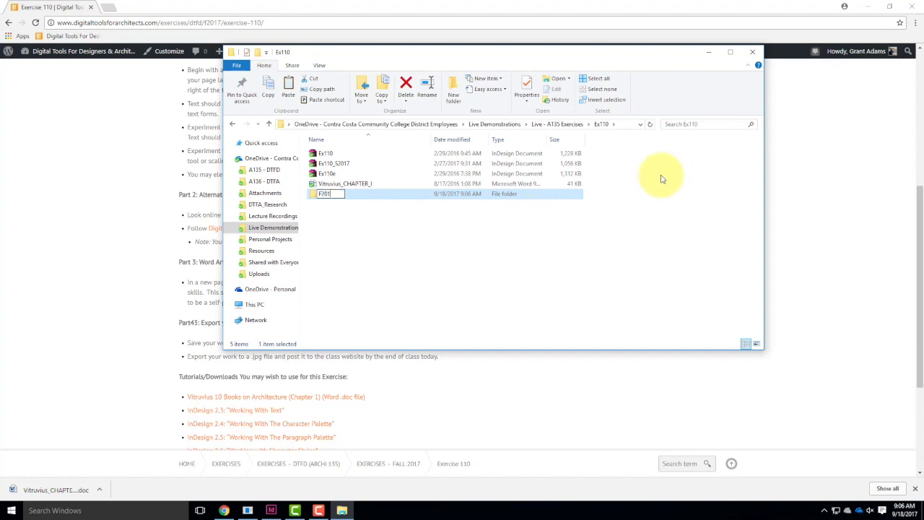
pyautogui.write('7')
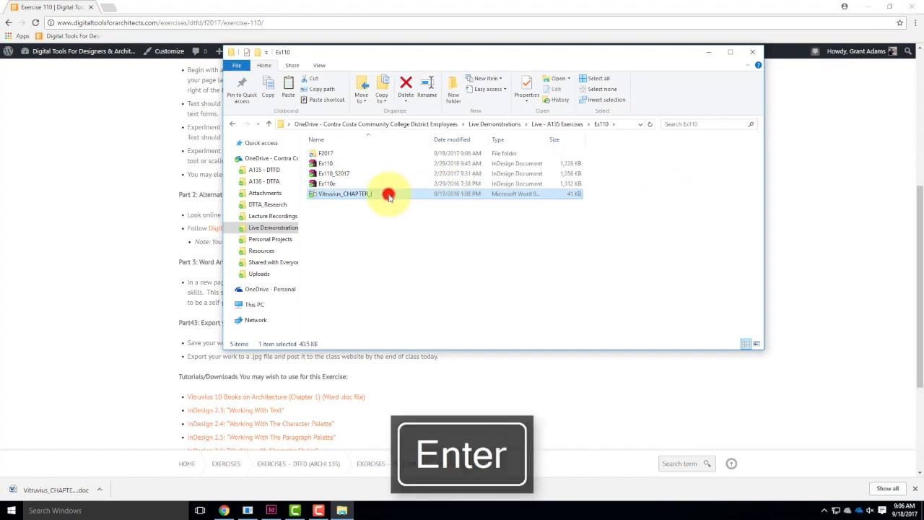
pyautogui.press('Return')
# Open Ex110's existing Vitruvius_CHAPTER_I document in Word, paste the copied file into the F2017 folder and close the folder window.
pyautogui.doubleClick(389, 195)
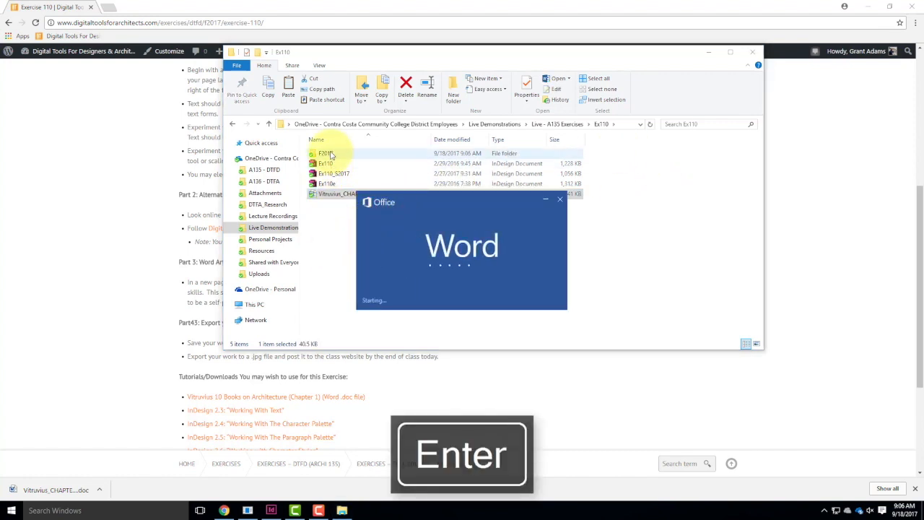
pyautogui.doubleClick(329, 153)
pyautogui.rightClick(368, 215)
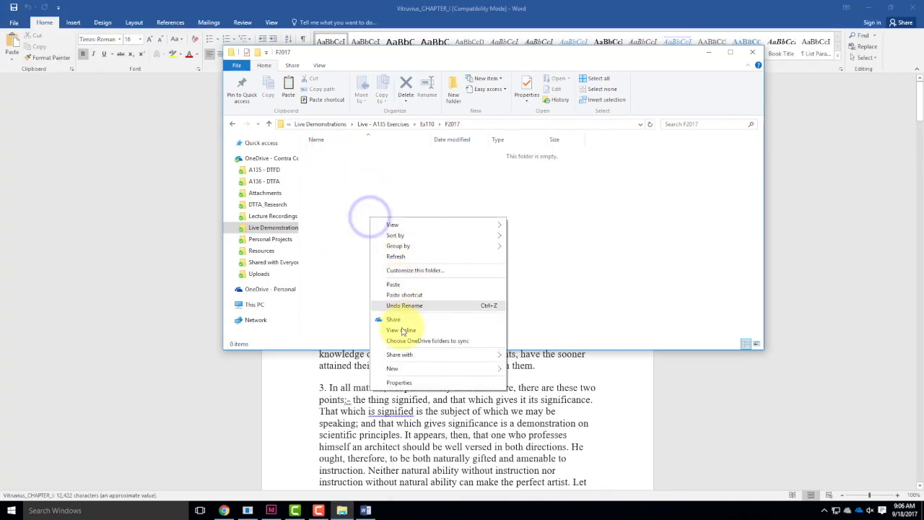
pyautogui.click(393, 283)
pyautogui.click(753, 52)
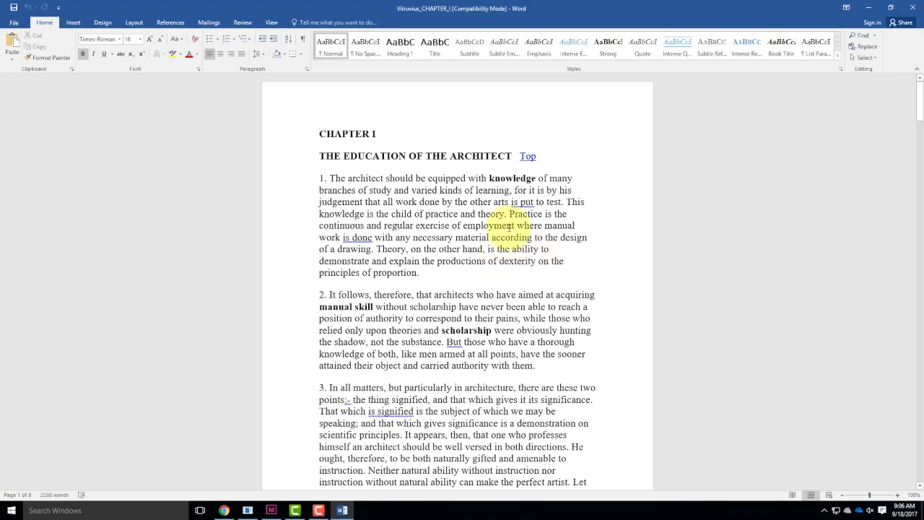
# Look through the text of the Vitruvius Chapter I document in Word, from the first numbered paragraph to the last.
pyautogui.scroll(-6, 507, 231)
pyautogui.scroll(-20, 508, 227)
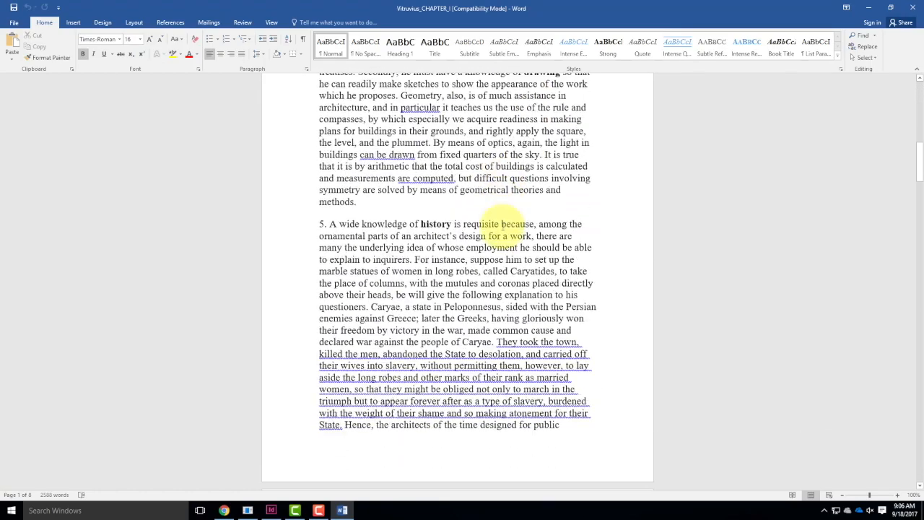
pyautogui.scroll(-20, 492, 232)
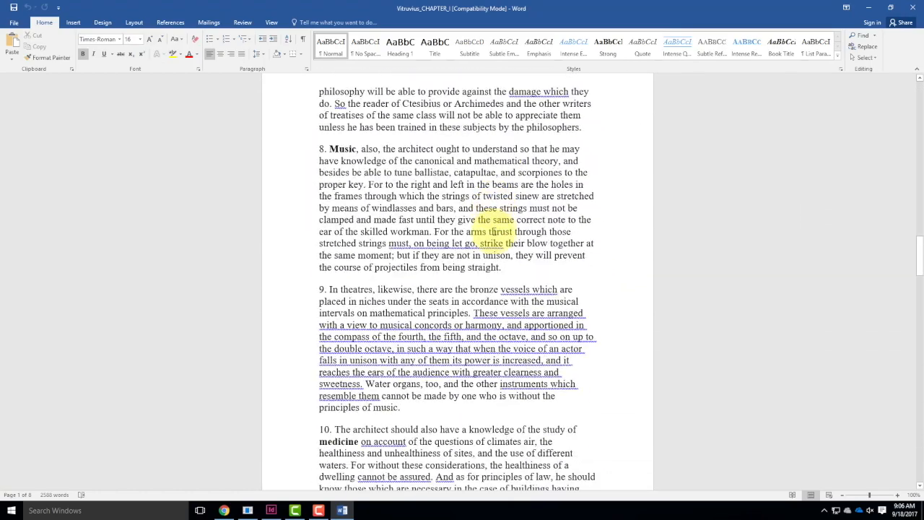
pyautogui.scroll(-20, 491, 232)
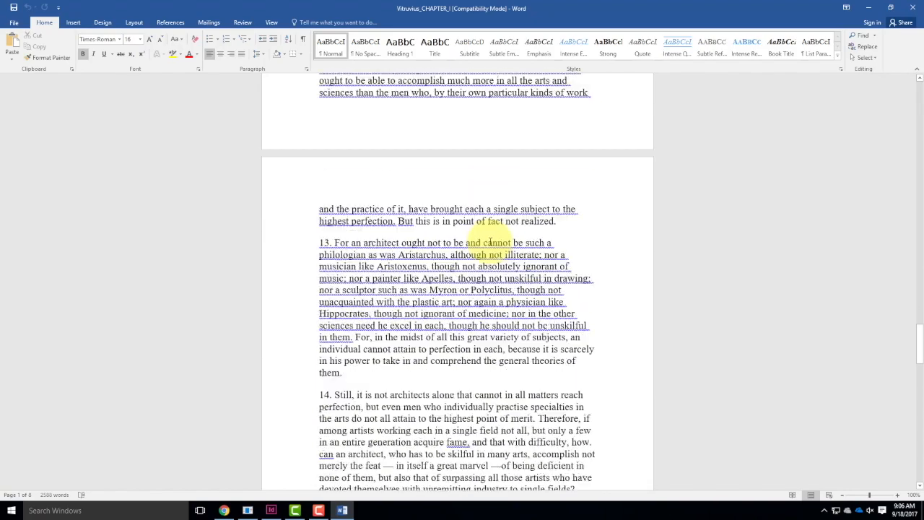
pyautogui.scroll(-20, 487, 245)
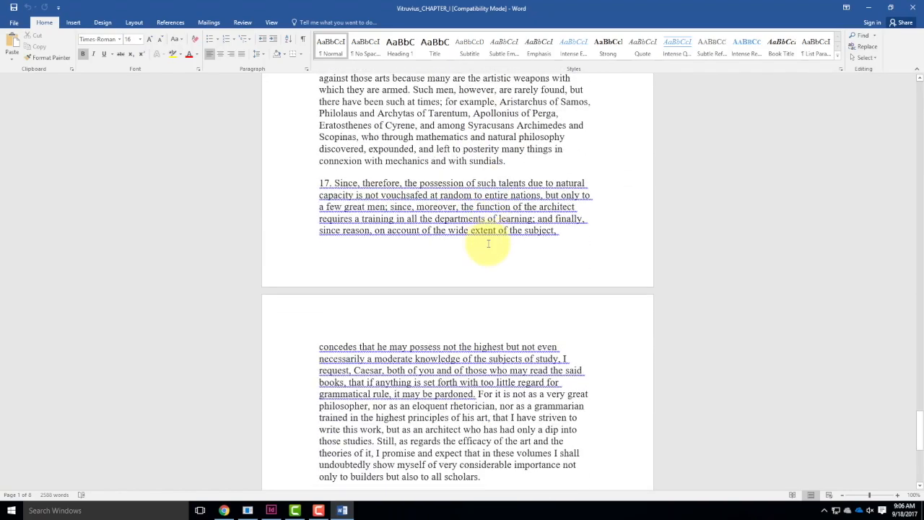
# Skim the end of the Vitruvius text, close the Word document and minimize the browser to return to the InDesign page.
pyautogui.scroll(-4, 491, 242)
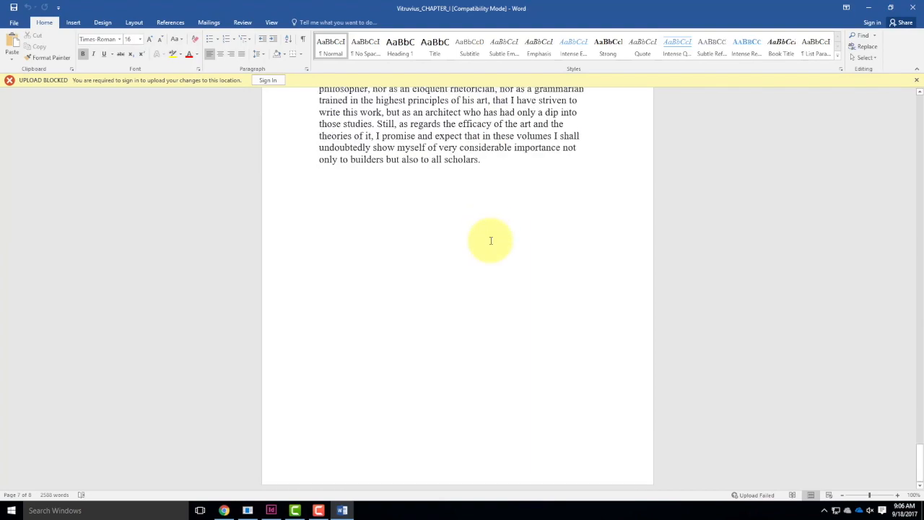
pyautogui.scroll(20, 489, 241)
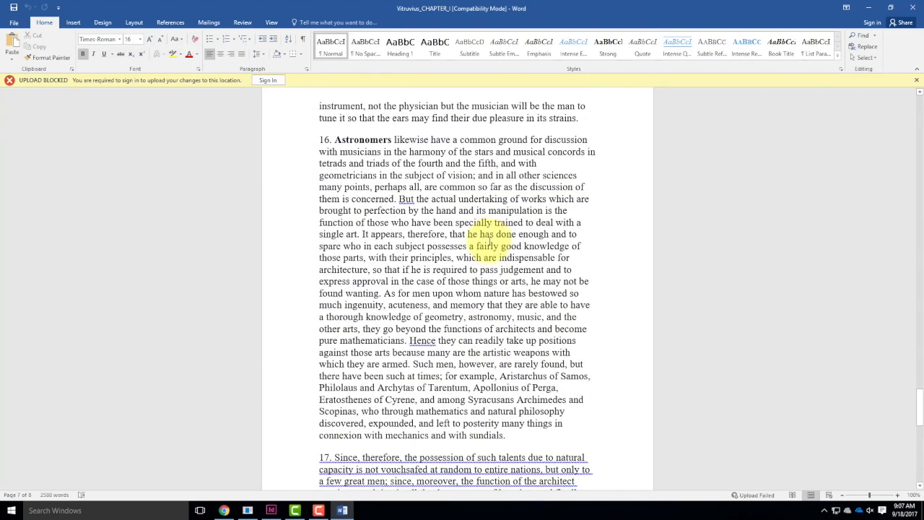
pyautogui.scroll(20, 489, 241)
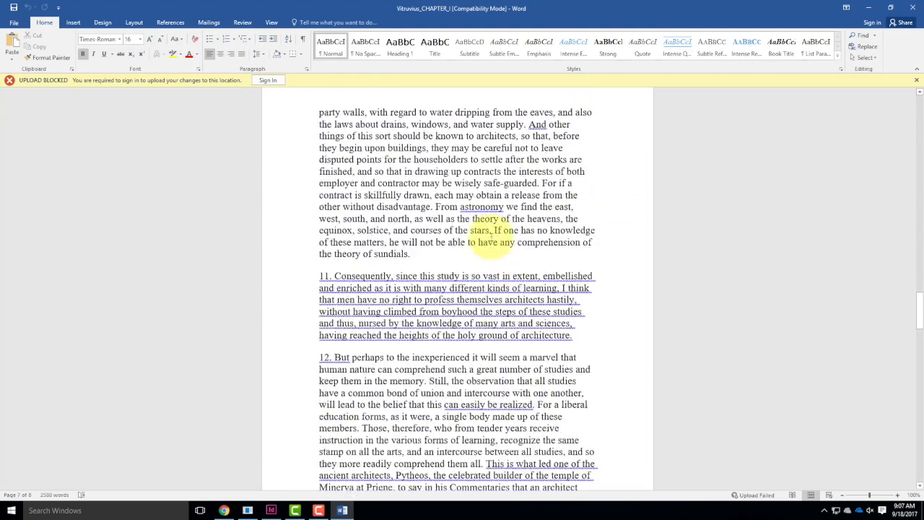
pyautogui.click(912, 7)
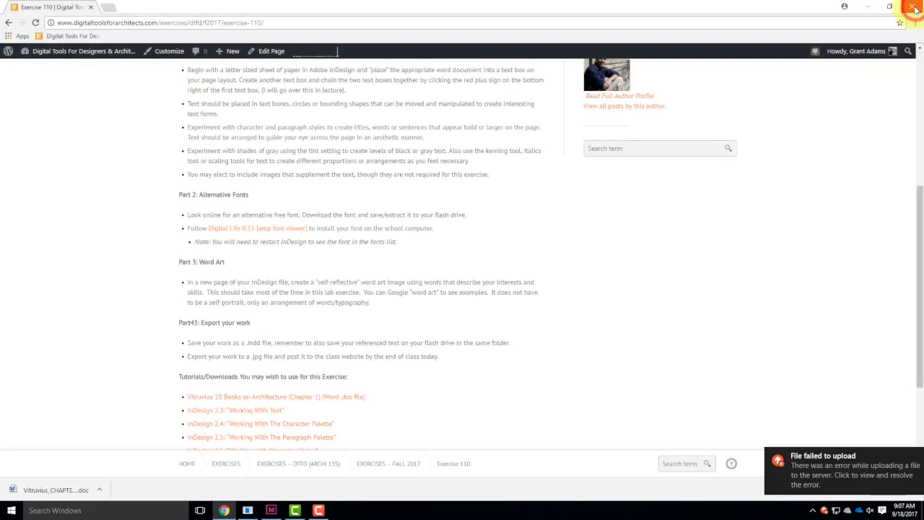
pyautogui.click(872, 7)
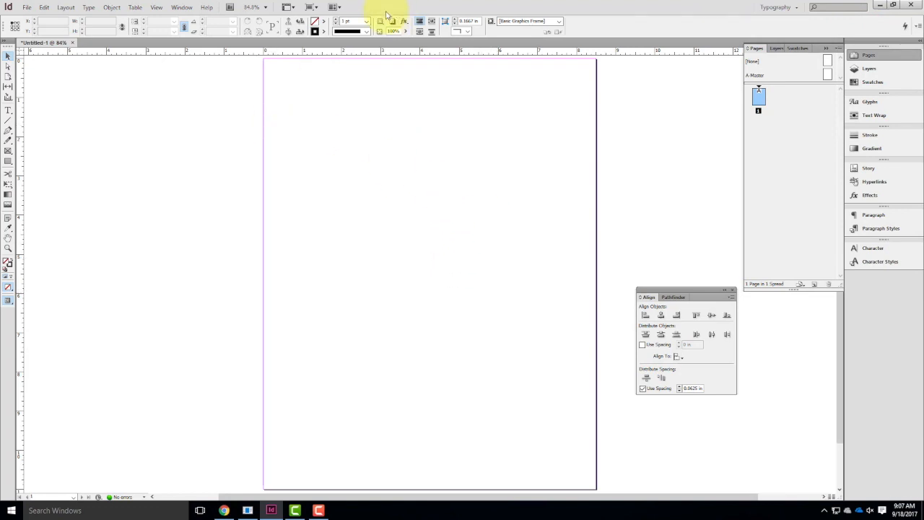
# Draw two side-by-side text frames on the page, about 4.03 by 9.58 in and about 3.38 by 9.58 in.
pyautogui.click(8, 111)
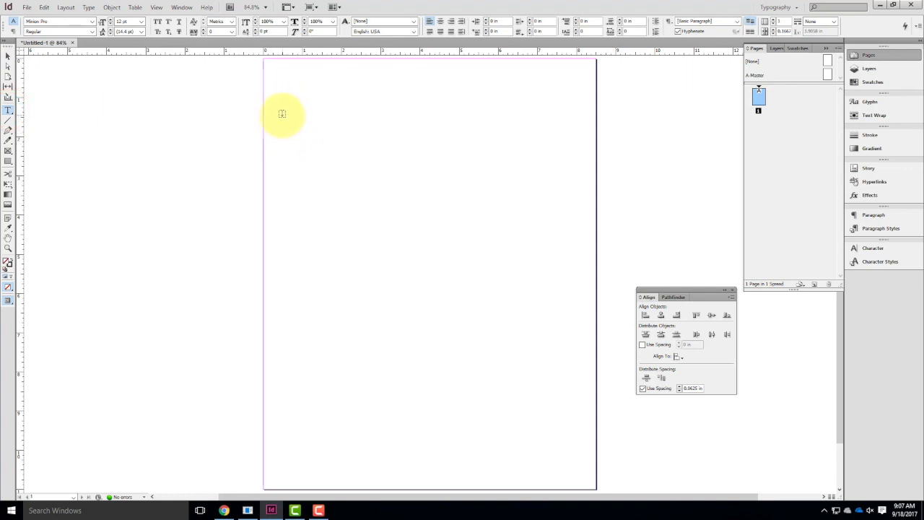
pyautogui.moveTo(281, 97); pyautogui.dragTo(439, 471)
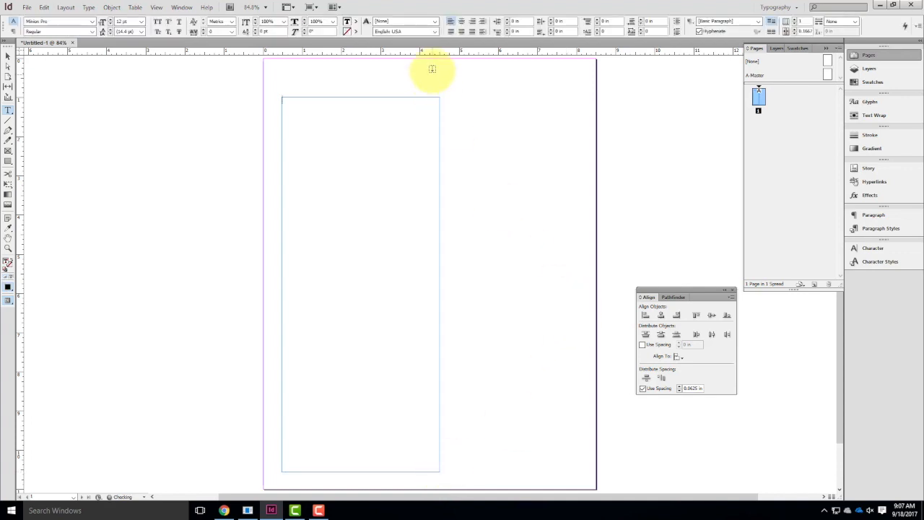
pyautogui.moveTo(446, 95); pyautogui.dragTo(577, 471)
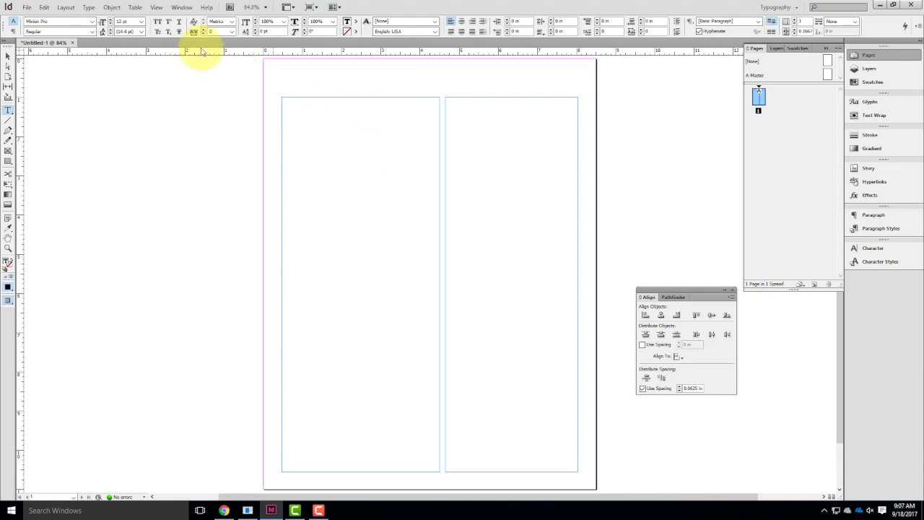
# Place the Vitruvius_CHAPTER_I Word file from Live - A135 Exercises, Ex110, F2017 into the wider of the two text frames.
pyautogui.click(7, 56)
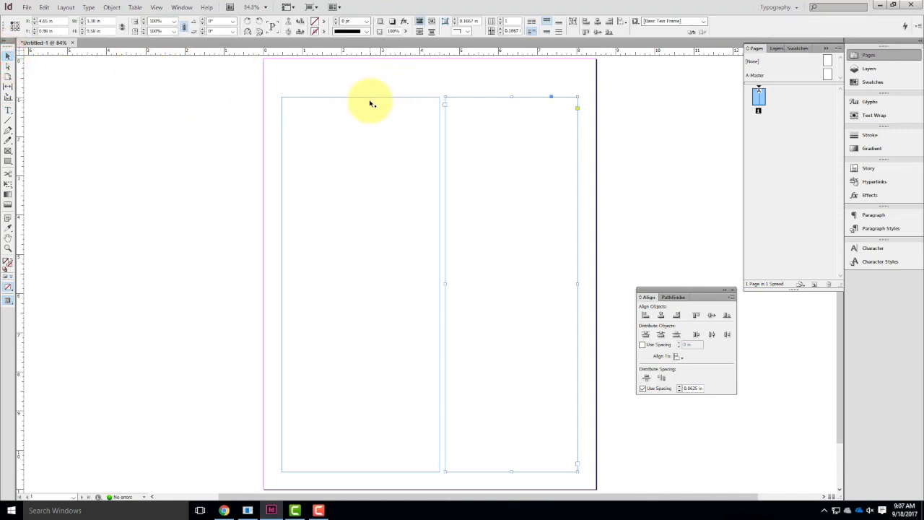
pyautogui.click(366, 100)
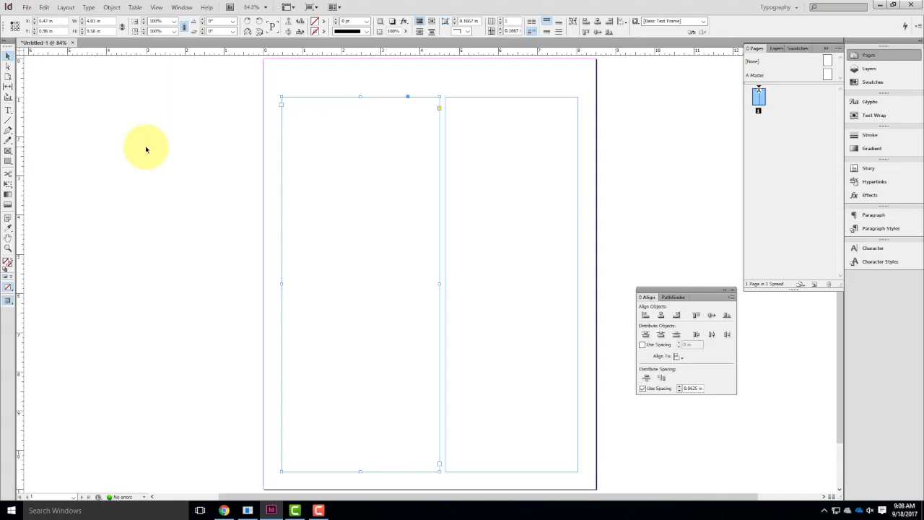
pyautogui.click(26, 8)
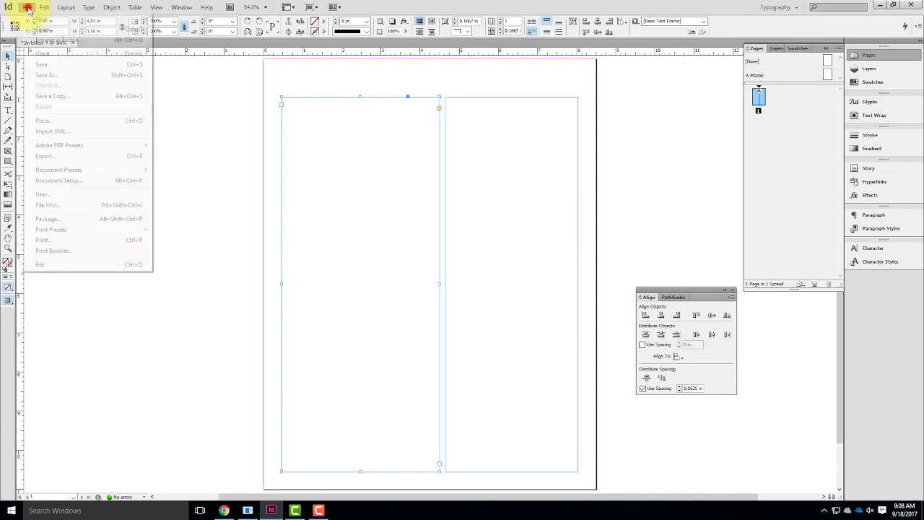
pyautogui.click(43, 120)
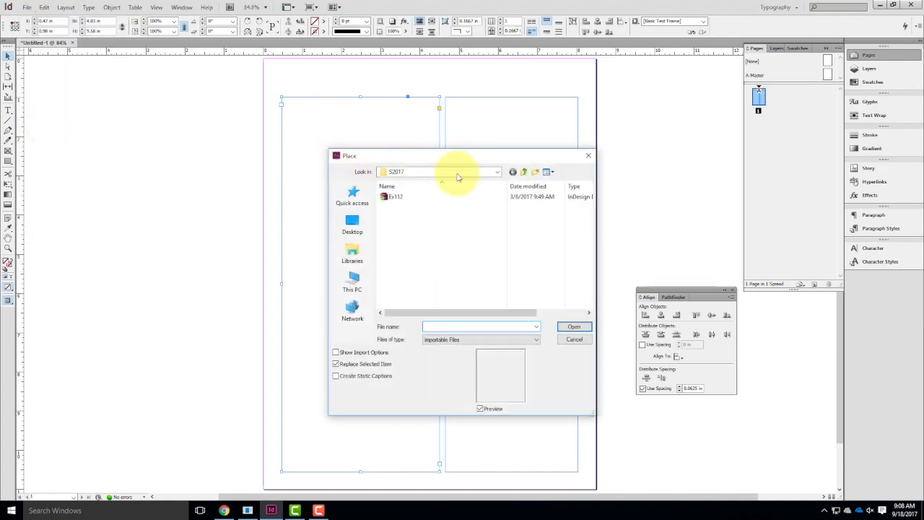
pyautogui.click(418, 177)
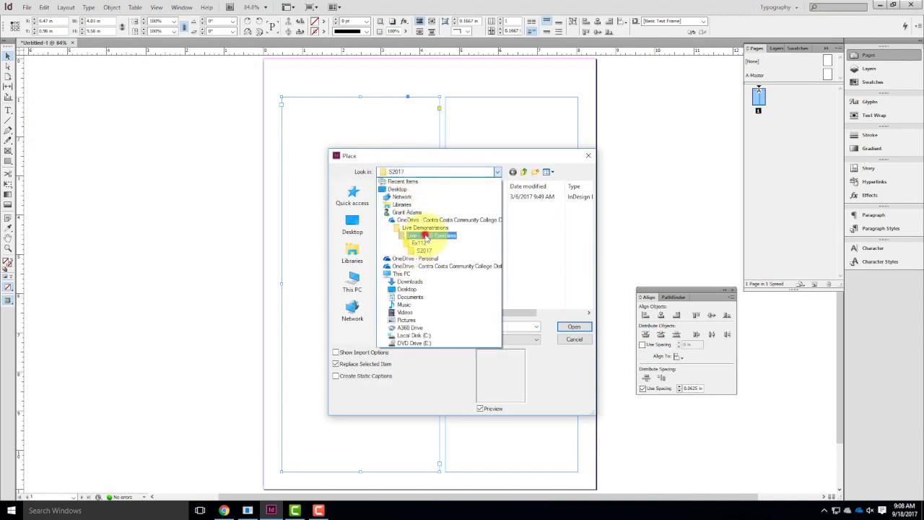
pyautogui.click(426, 236)
pyautogui.click(398, 270)
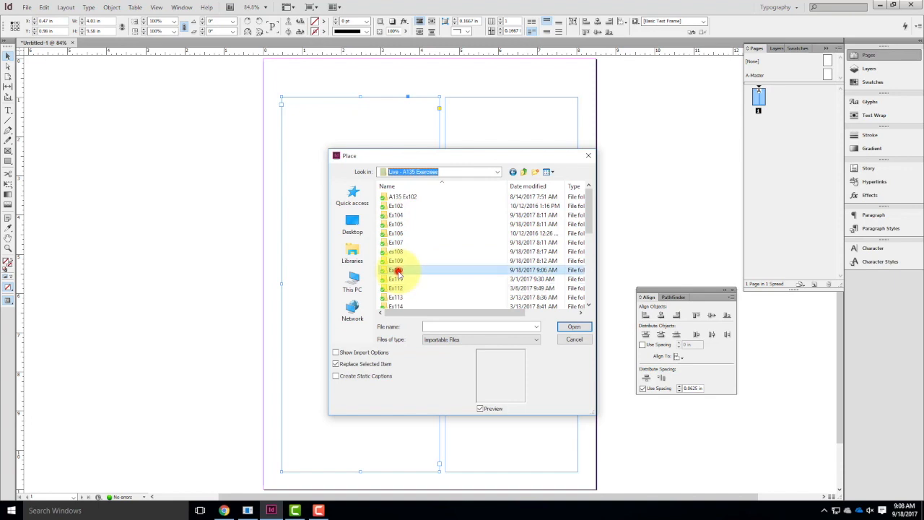
pyautogui.doubleClick(397, 270)
pyautogui.doubleClick(397, 196)
pyautogui.click(405, 197)
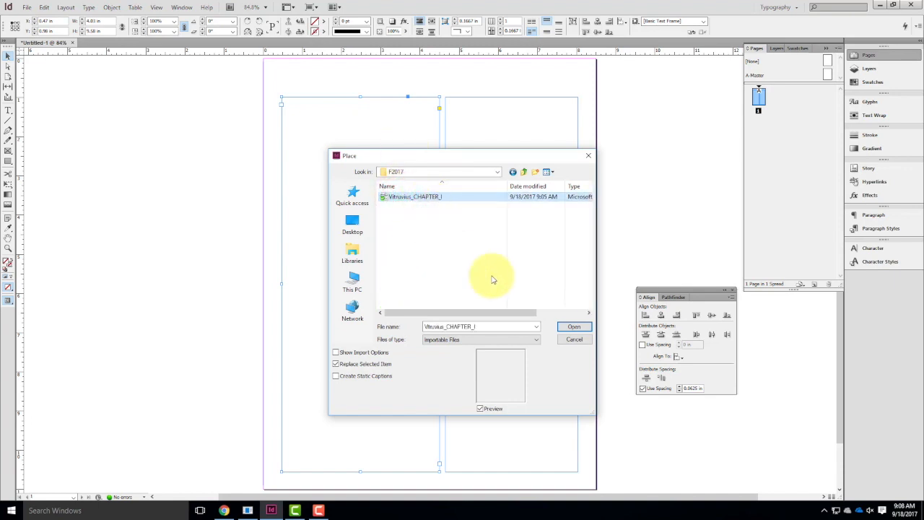
pyautogui.click(571, 327)
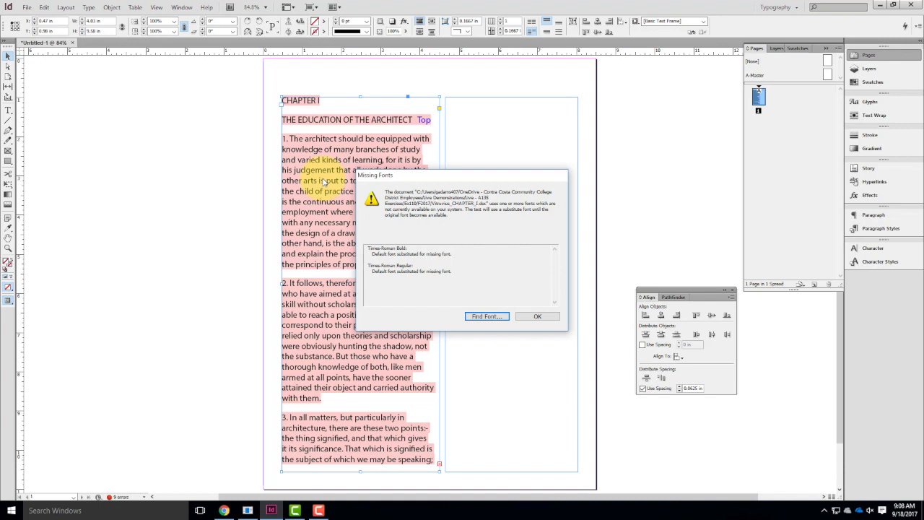
# Use Find Font to replace every occurrence of the missing Times-Roman Bold font with Times New Roman Regular.
pyautogui.click(487, 317)
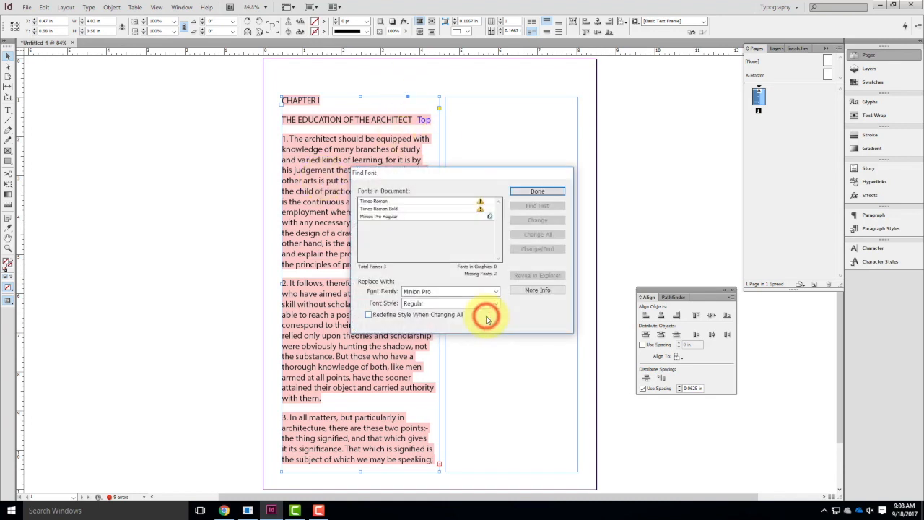
pyautogui.click(376, 201)
pyautogui.click(437, 290)
pyautogui.click(496, 291)
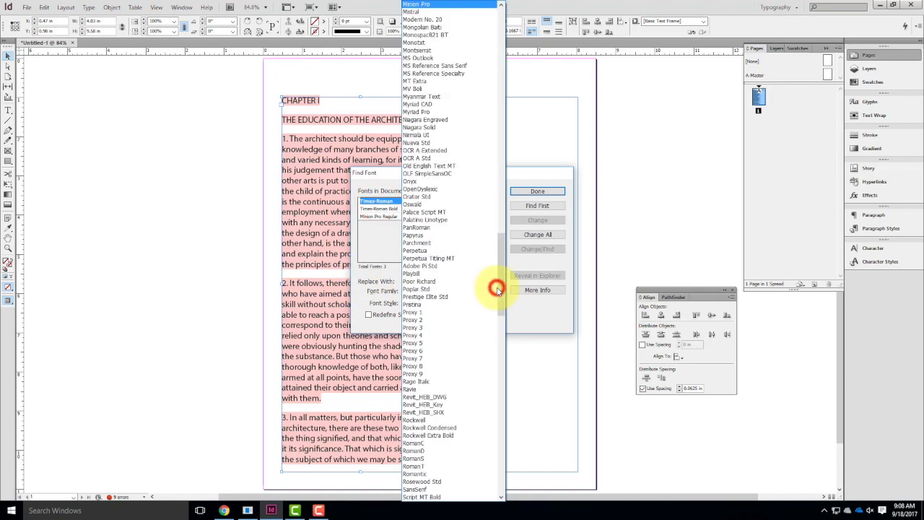
pyautogui.scroll(-15, 470, 270)
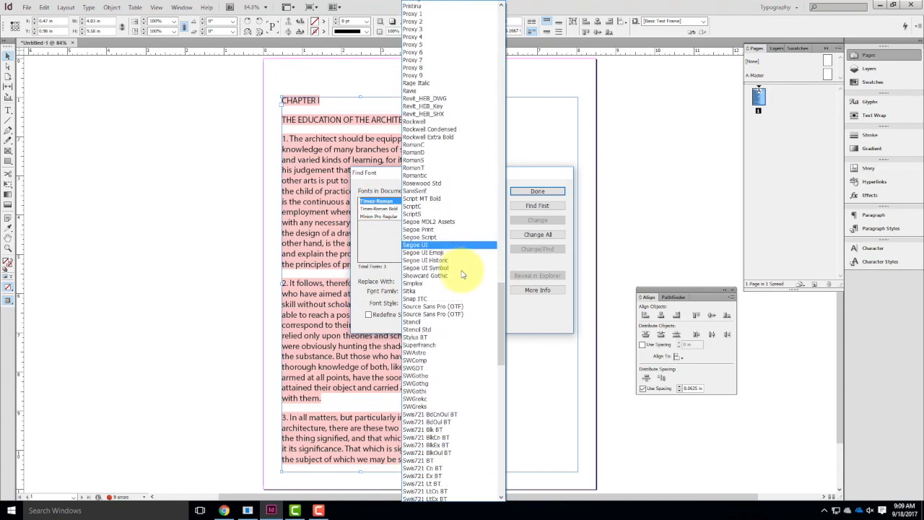
pyautogui.scroll(-18, 462, 276)
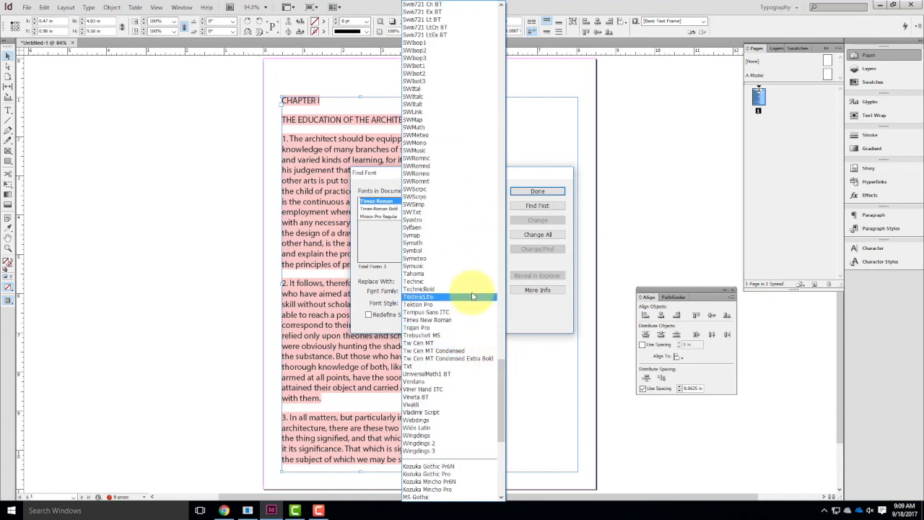
pyautogui.click(464, 322)
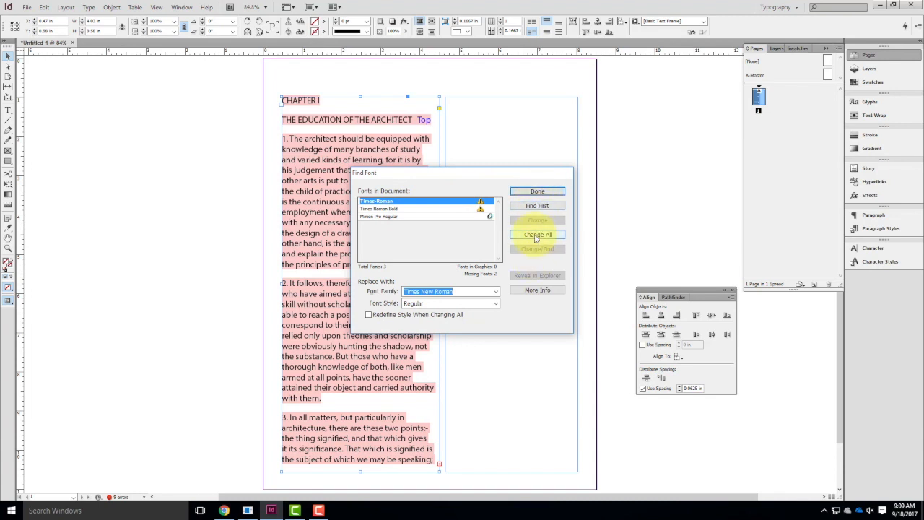
pyautogui.click(445, 208)
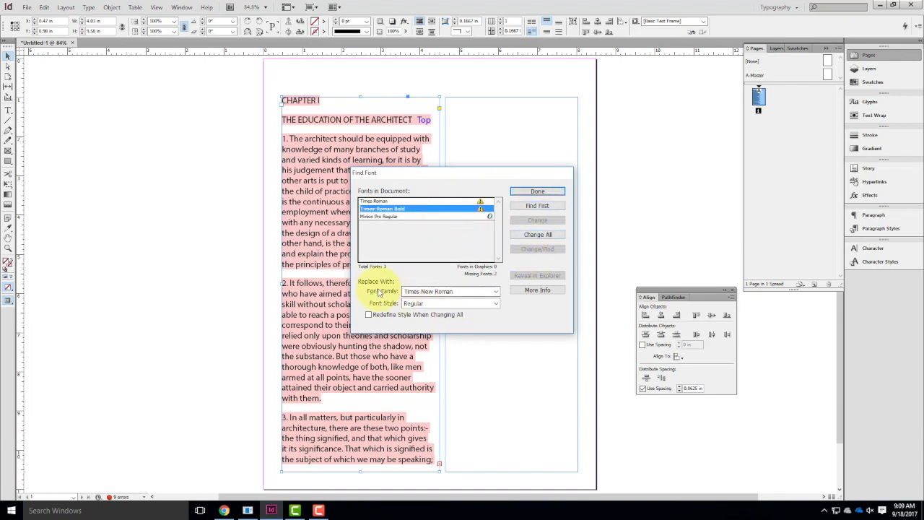
pyautogui.click(537, 238)
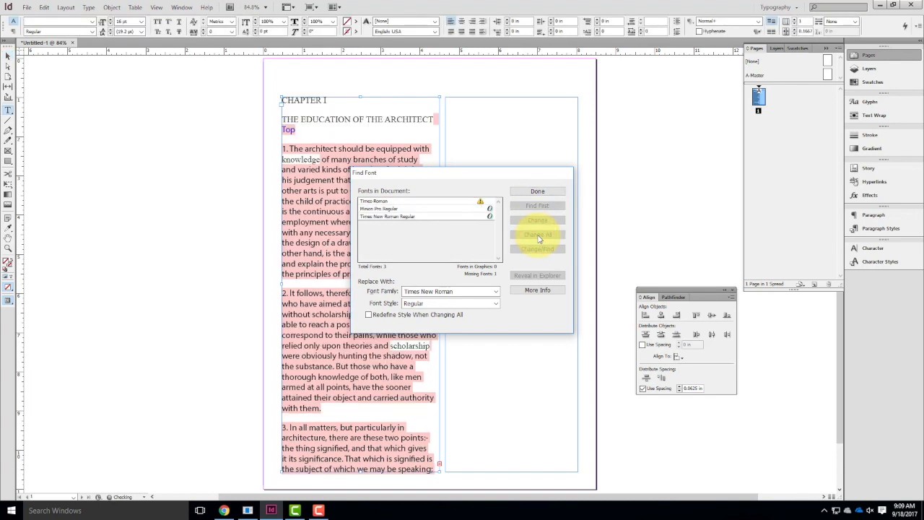
# Replace all of the missing Times-Roman font with Times New Roman Regular and close Find Font.
pyautogui.click(373, 200)
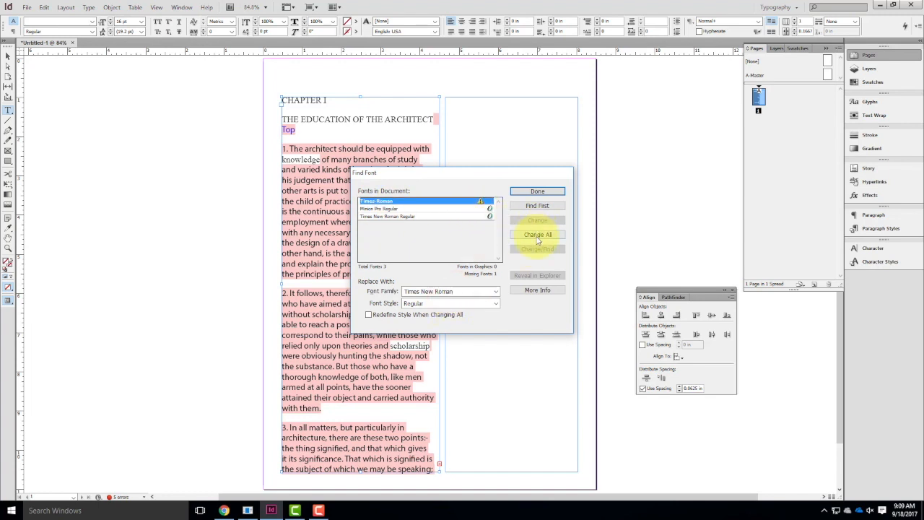
pyautogui.click(536, 237)
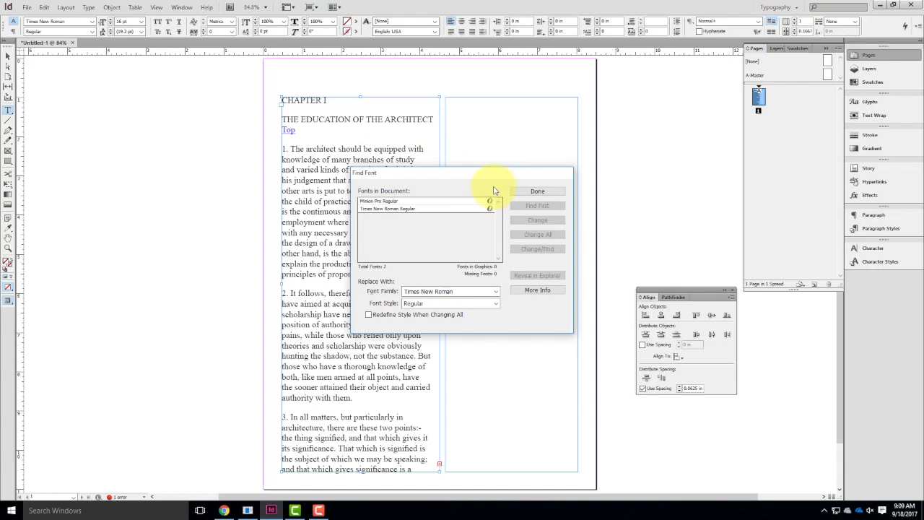
pyautogui.click(538, 191)
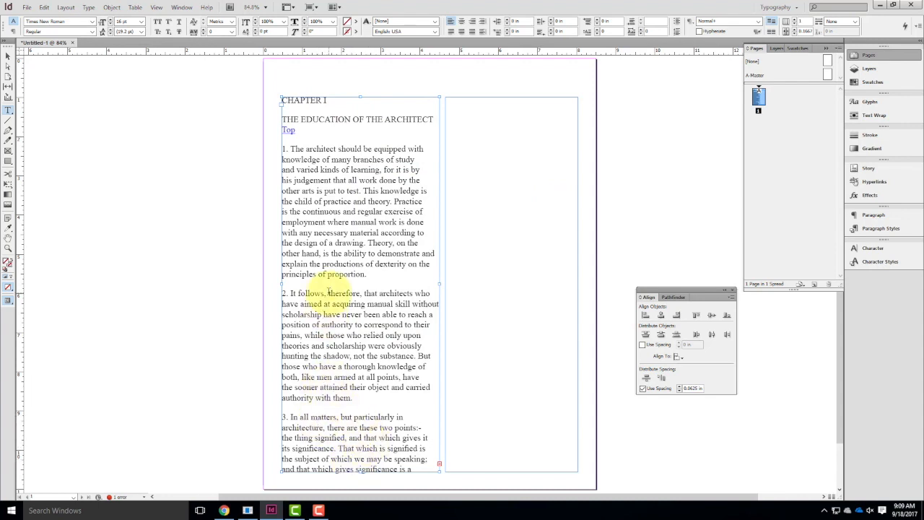
# Narrow the text frame holding the chapter text to about 3.78 in wide, widening the gap between the columns.
pyautogui.click(7, 58)
pyautogui.click(308, 214)
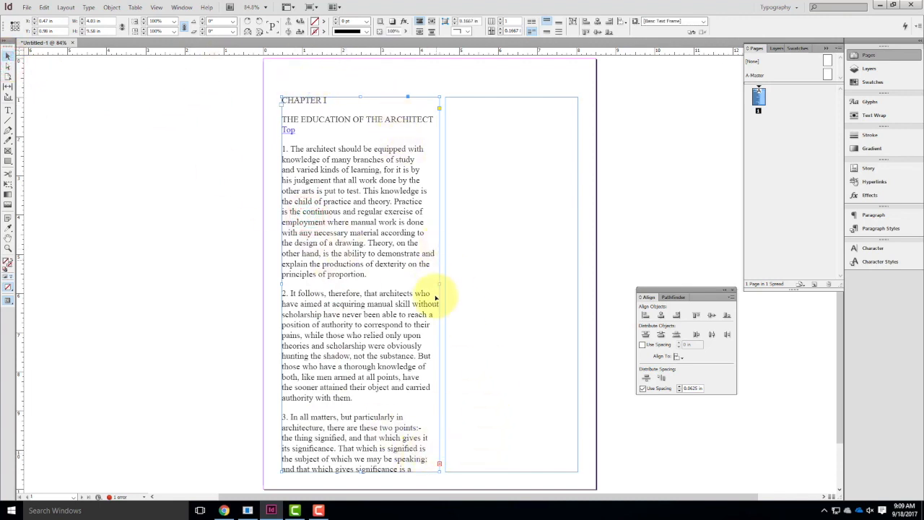
pyautogui.moveTo(438, 285); pyautogui.dragTo(430, 289)
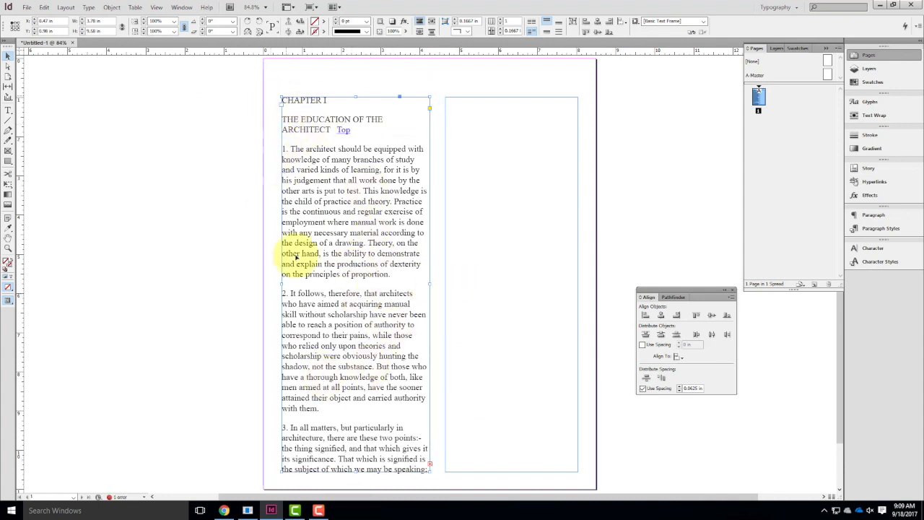
# Thread the overset text from the first column's frame into the empty second text frame.
pyautogui.scroll(-1, 294, 225)
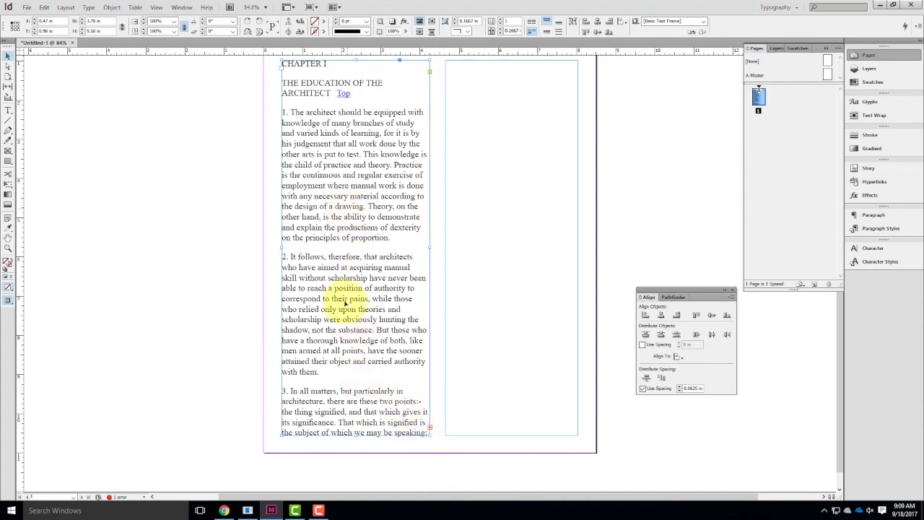
pyautogui.click(429, 429)
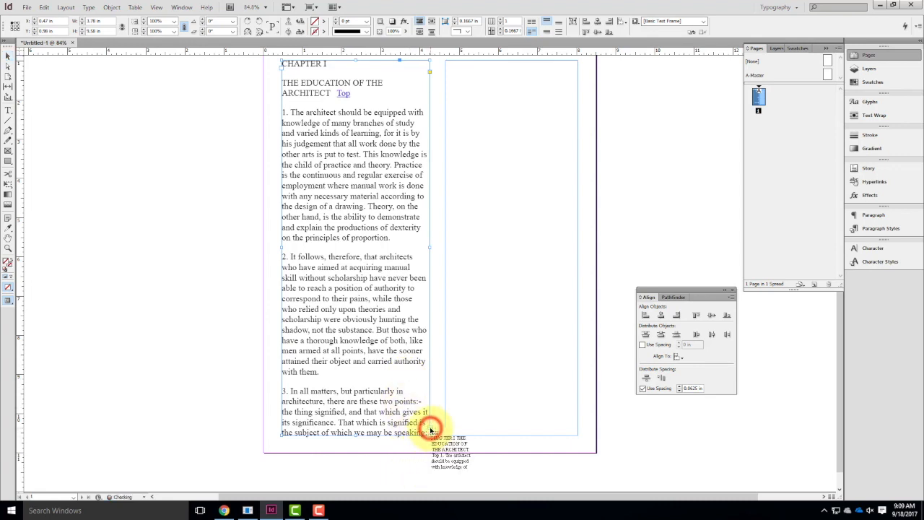
pyautogui.click(480, 81)
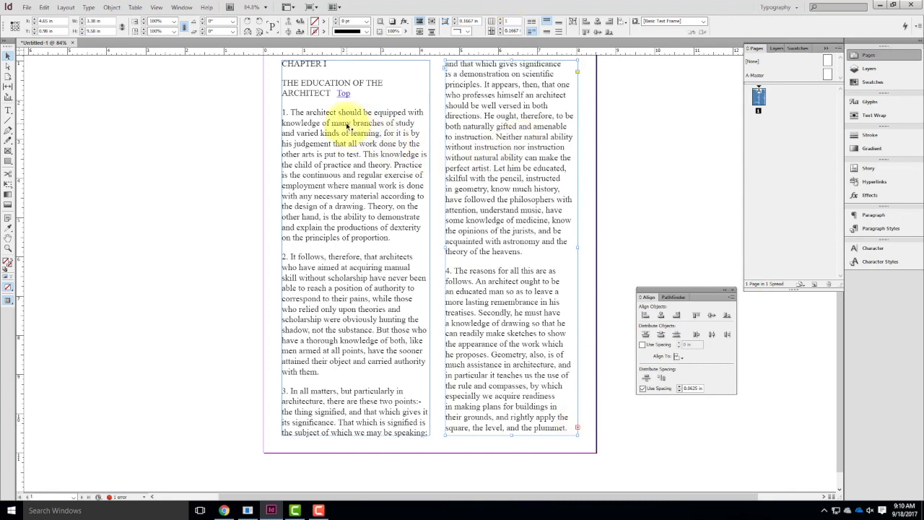
# Shorten the first column's frame to about 8.42 in tall so that paragraph 3 starts at the top of the second column.
pyautogui.click(387, 310)
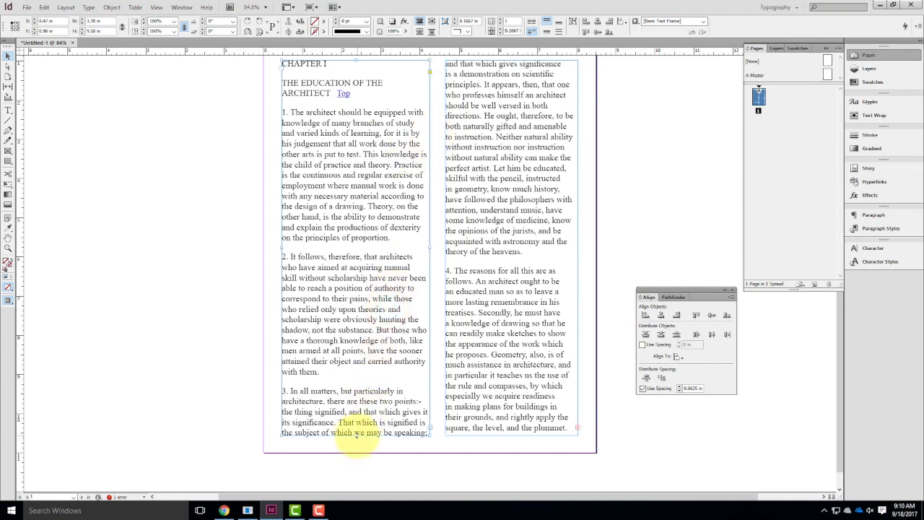
pyautogui.moveTo(354, 434); pyautogui.dragTo(365, 252)
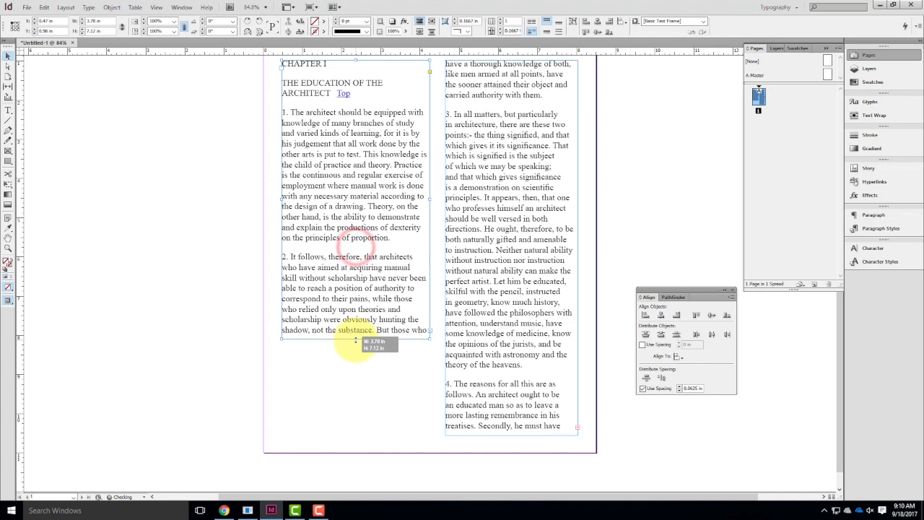
pyautogui.moveTo(355, 337); pyautogui.dragTo(355, 390)
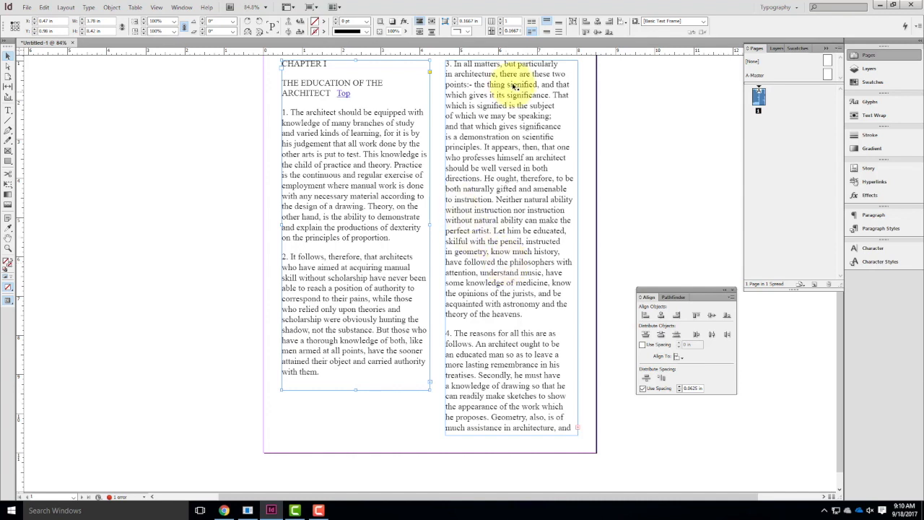
pyautogui.scroll(2, 426, 180)
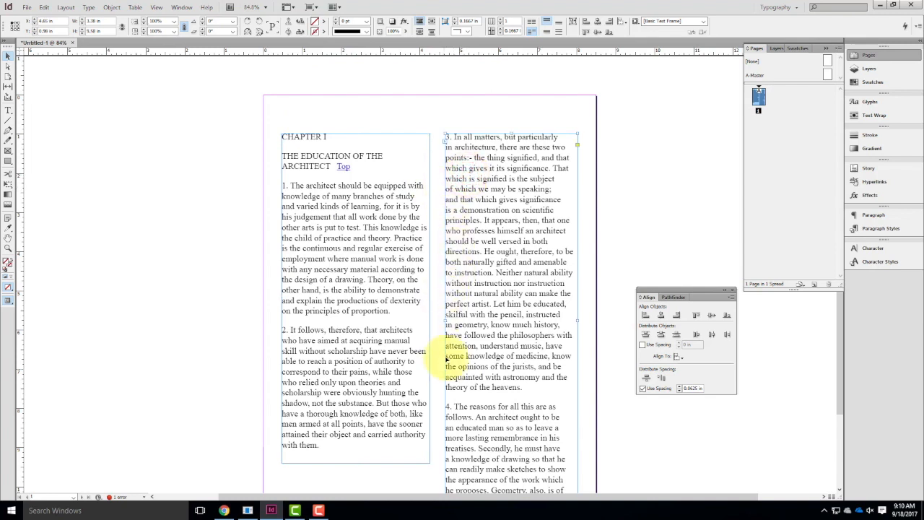
# Widen the second column's frame to about 3.64 in and narrow the first column's frame to the same width, leaving a small gutter.
pyautogui.moveTo(445, 323); pyautogui.dragTo(433, 322)
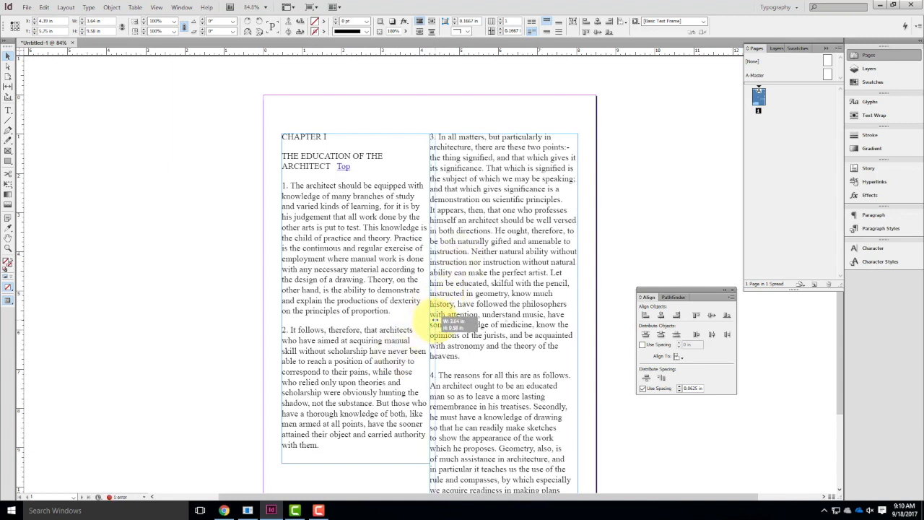
pyautogui.moveTo(432, 322); pyautogui.dragTo(424, 298)
pyautogui.click(416, 302)
pyautogui.click(421, 105)
# Extend the first column's frame downward until its bottom edge aligns with the second column's frame, about 9.58 in tall.
pyautogui.scroll(-3, 423, 101)
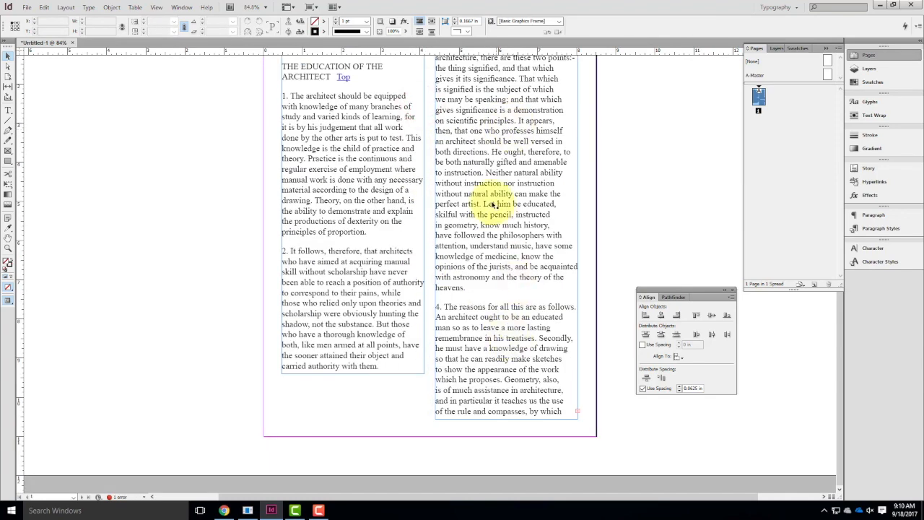
pyautogui.click(358, 317)
pyautogui.moveTo(353, 373); pyautogui.dragTo(355, 419)
pyautogui.scroll(3, 505, 332)
pyautogui.click(459, 129)
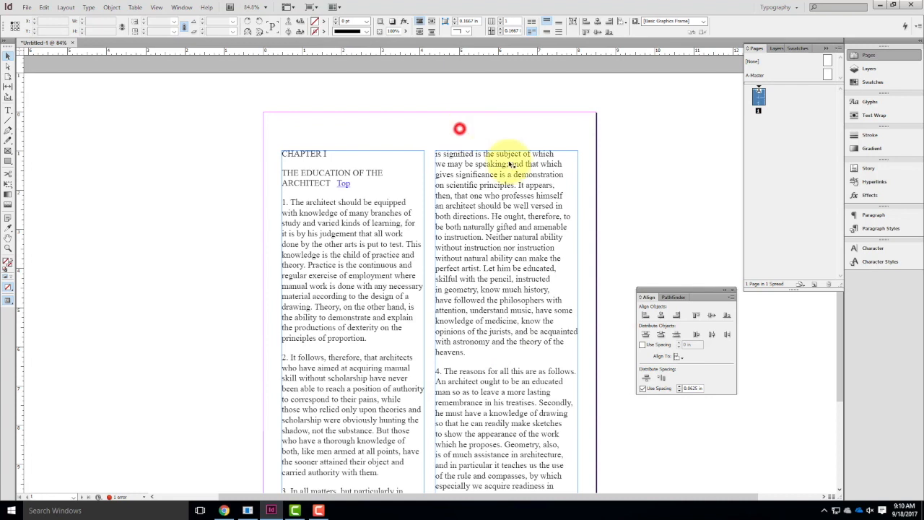
# Lower the top edges of both column frames to about 1.75 in on the page, making room for a heading.
pyautogui.click(494, 154)
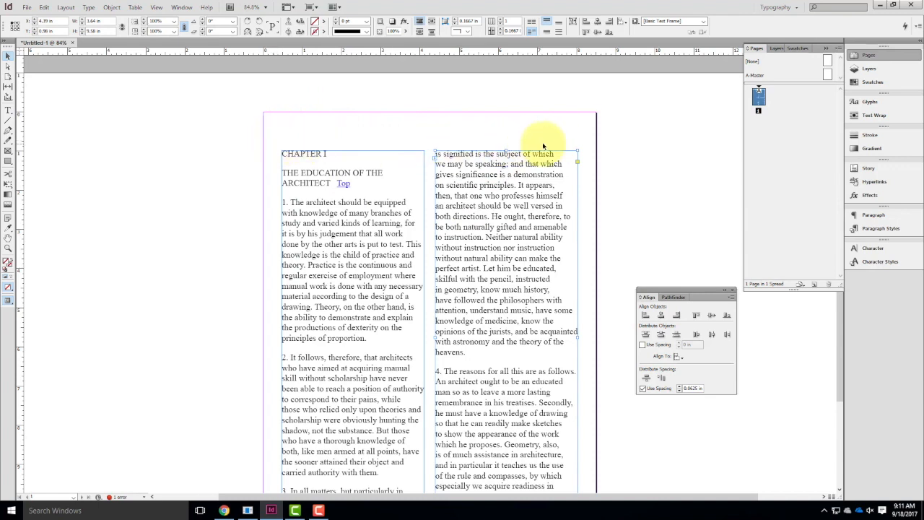
pyautogui.click(497, 205)
pyautogui.moveTo(505, 150); pyautogui.dragTo(506, 181)
pyautogui.click(386, 151)
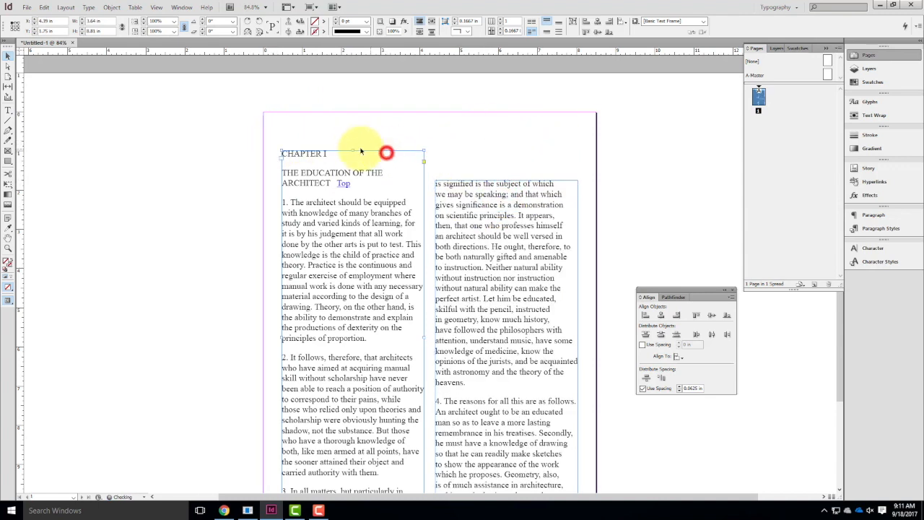
pyautogui.moveTo(354, 150); pyautogui.dragTo(357, 182)
pyautogui.click(361, 145)
# Draw a heading text frame about 7.62 in wide and 1.14 in tall above both columns and select it.
pyautogui.click(8, 111)
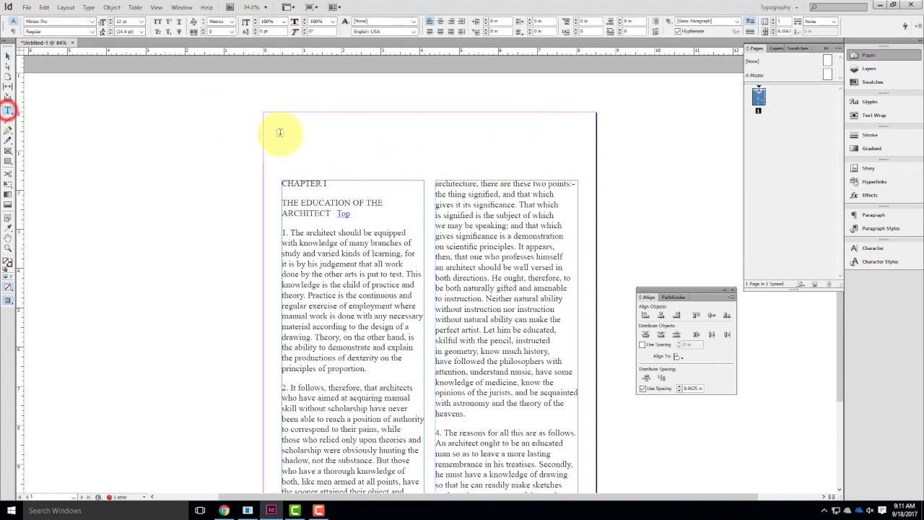
pyautogui.moveTo(280, 127); pyautogui.dragTo(577, 172)
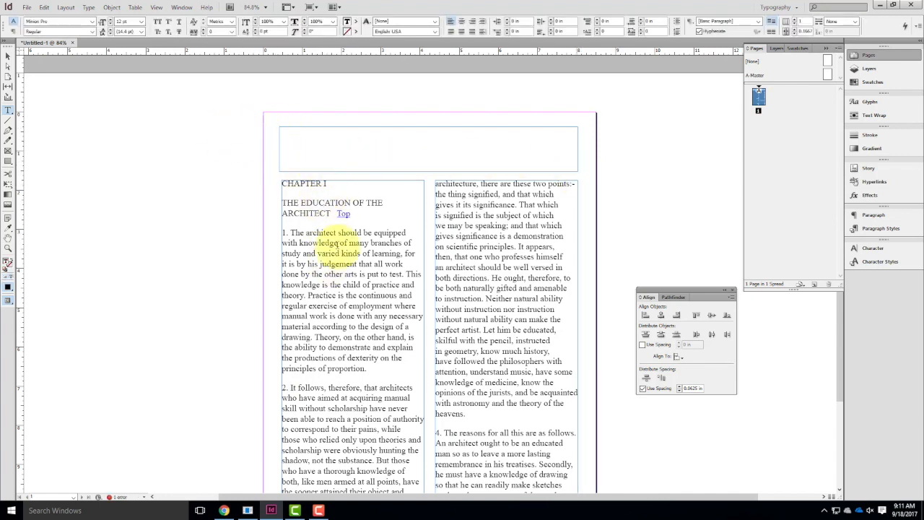
pyautogui.click(8, 55)
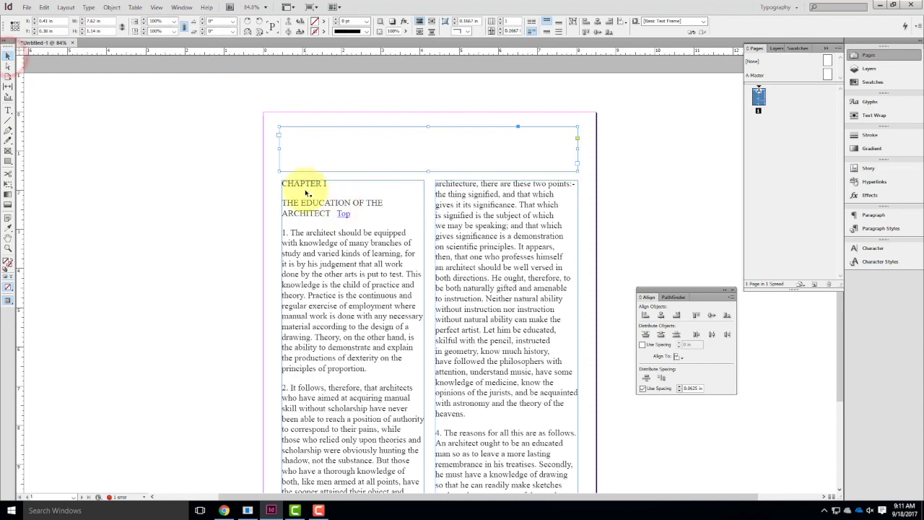
pyautogui.click(179, 130)
pyautogui.click(310, 130)
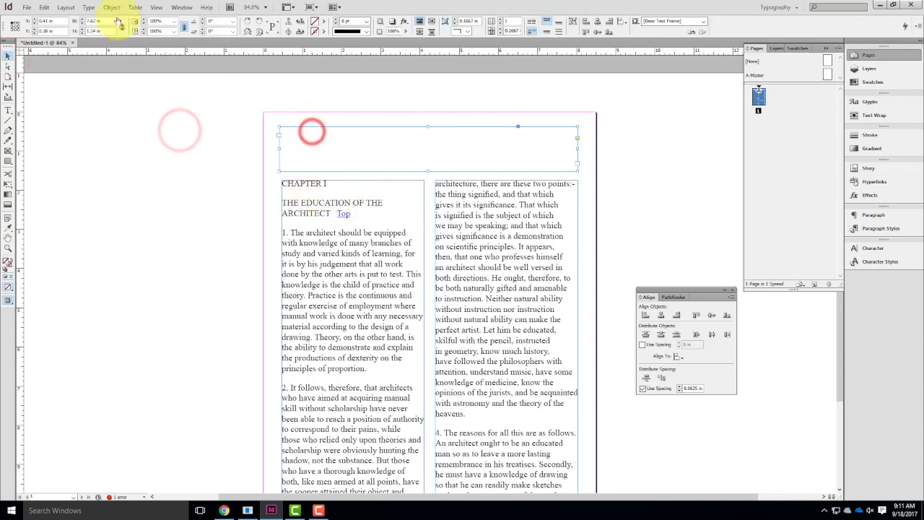
pyautogui.click(26, 7)
pyautogui.click(50, 121)
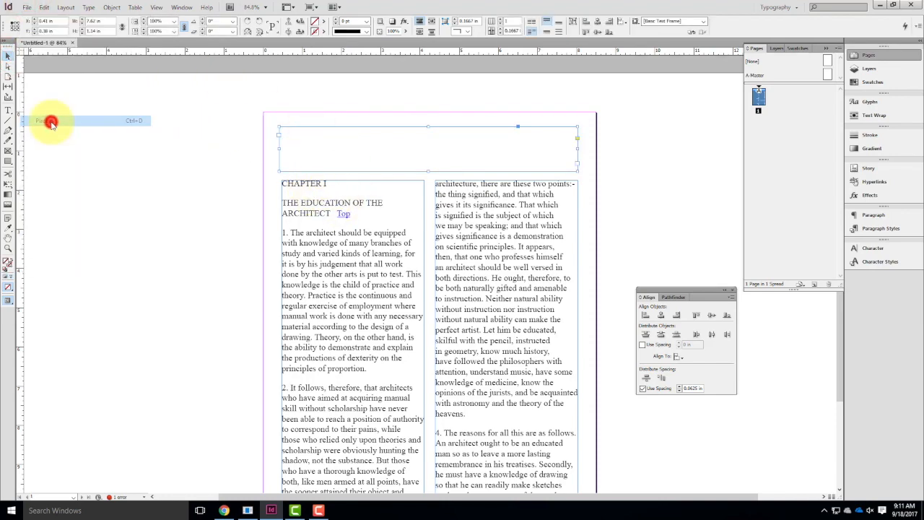
pyautogui.click(572, 337)
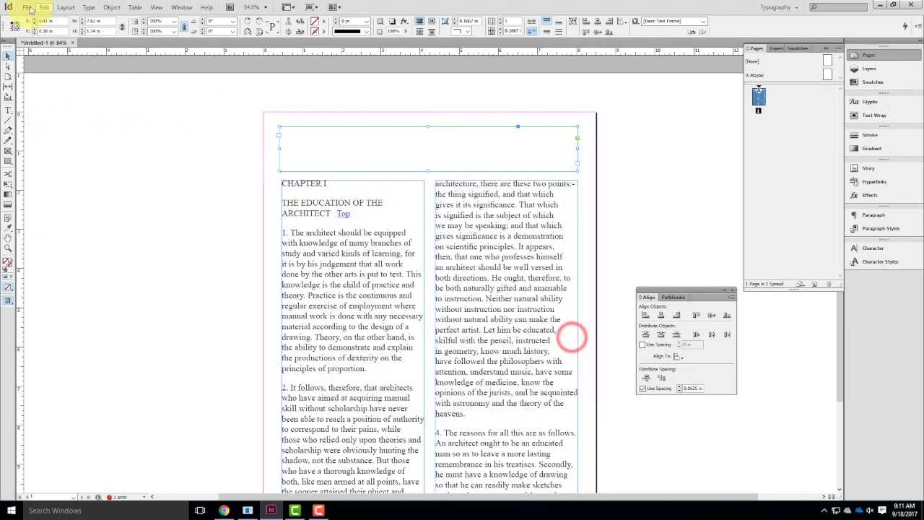
# Place the Vitruvius_CHAPTER_I Word document into the empty heading frame.
pyautogui.click(29, 8)
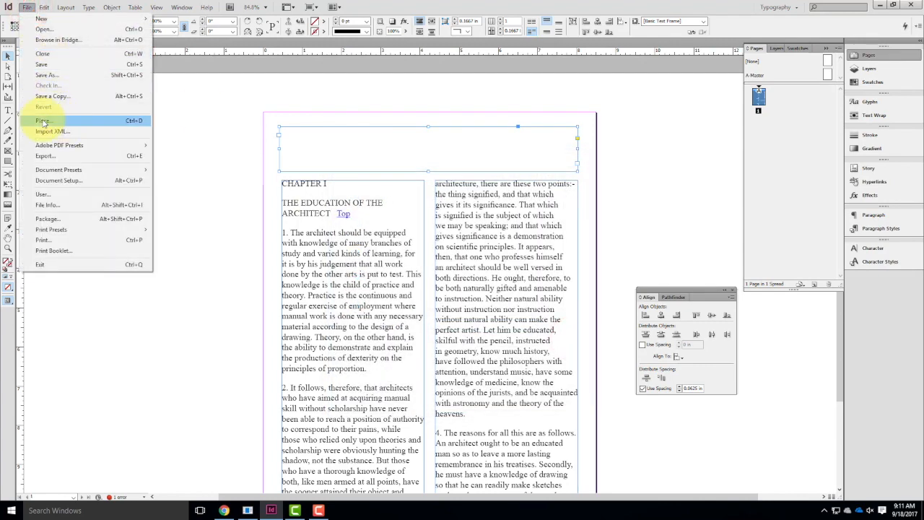
pyautogui.click(43, 121)
pyautogui.click(407, 195)
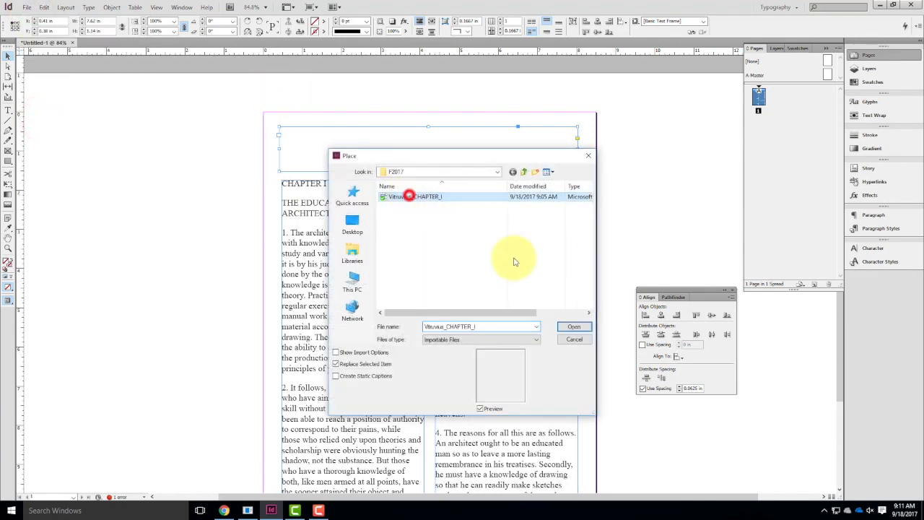
pyautogui.click(573, 326)
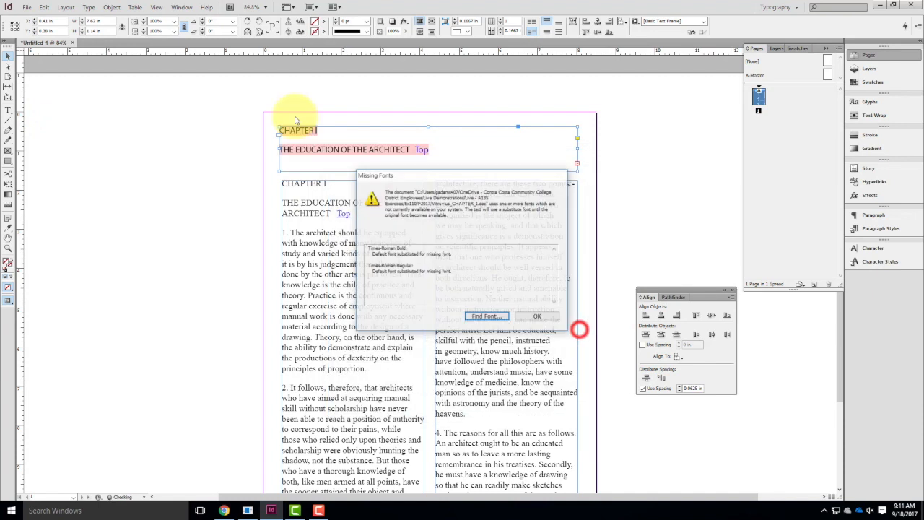
# Replace all of the missing Times-Roman Bold and Times-Roman fonts with Times New Roman Regular and close Find Font.
pyautogui.click(498, 318)
pyautogui.click(392, 209)
pyautogui.click(439, 292)
pyautogui.moveTo(452, 290); pyautogui.dragTo(374, 276)
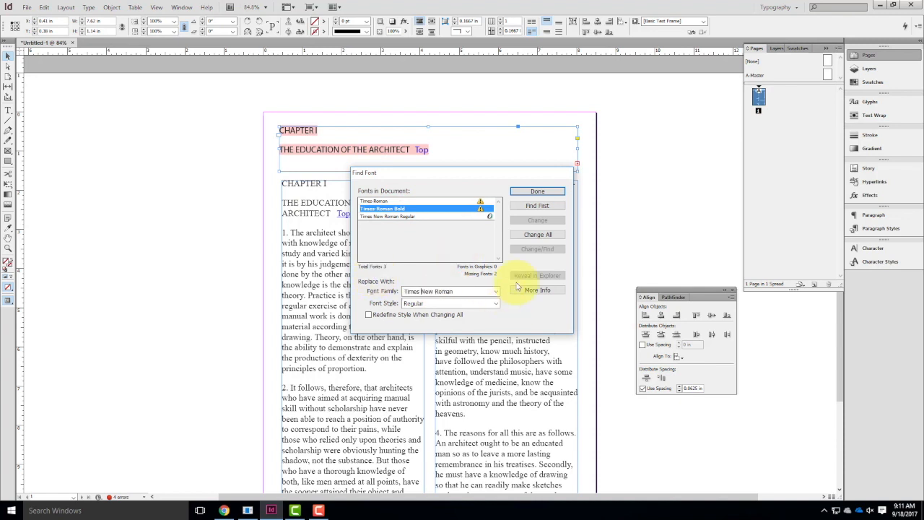
pyautogui.click(537, 234)
pyautogui.click(409, 199)
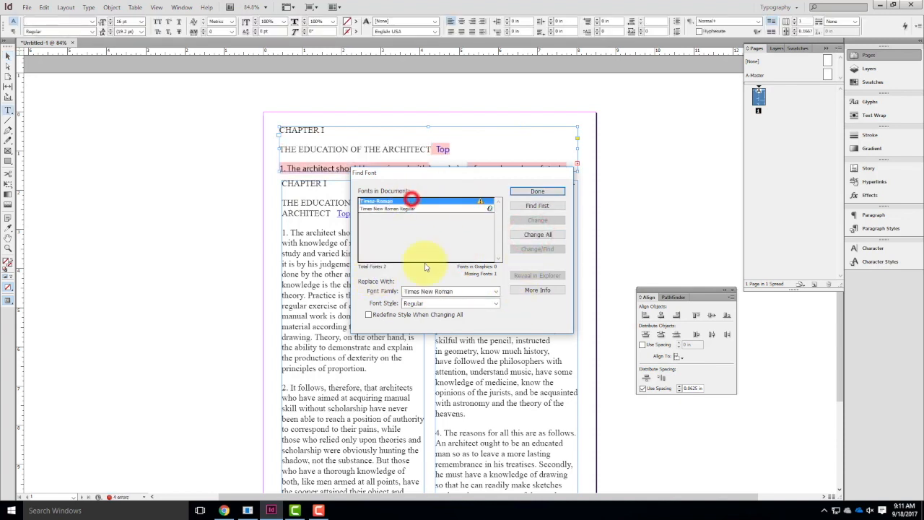
pyautogui.click(543, 234)
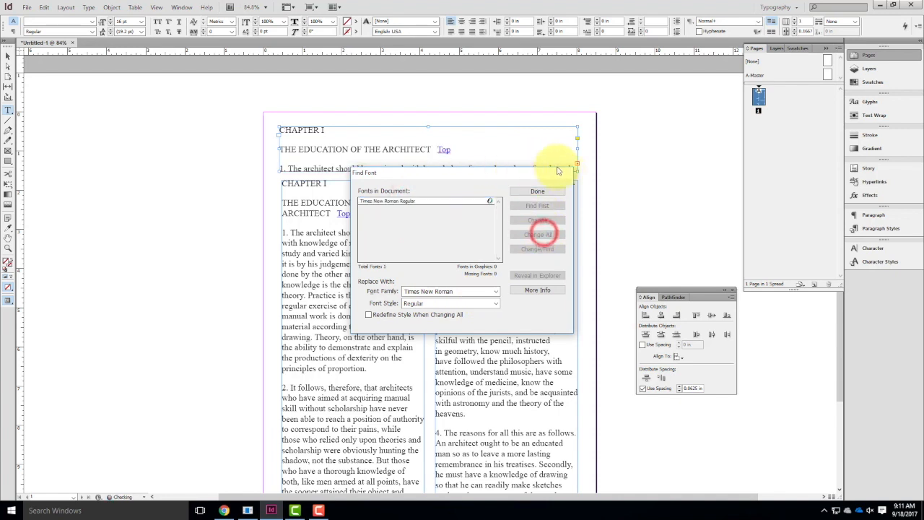
pyautogui.click(553, 192)
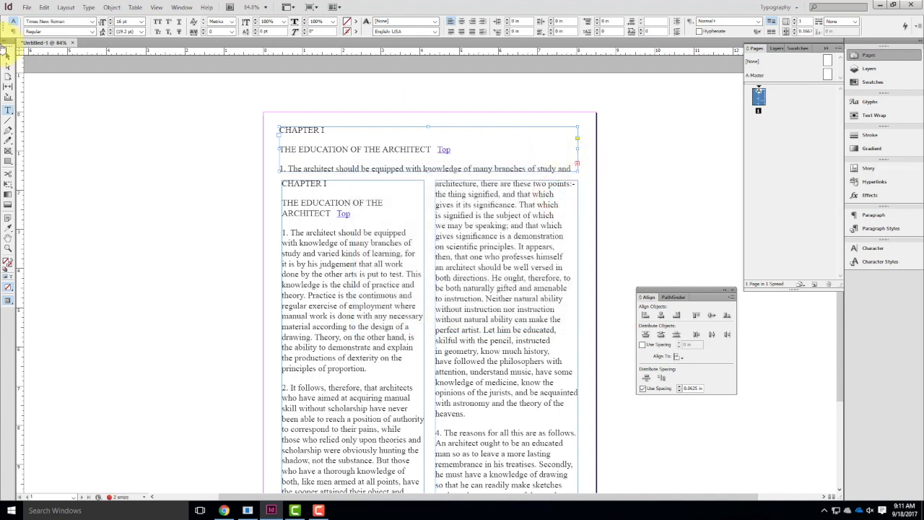
# Thread the heading frame's overset text into the first column's frame.
pyautogui.click(5, 56)
pyautogui.click(578, 163)
pyautogui.click(310, 237)
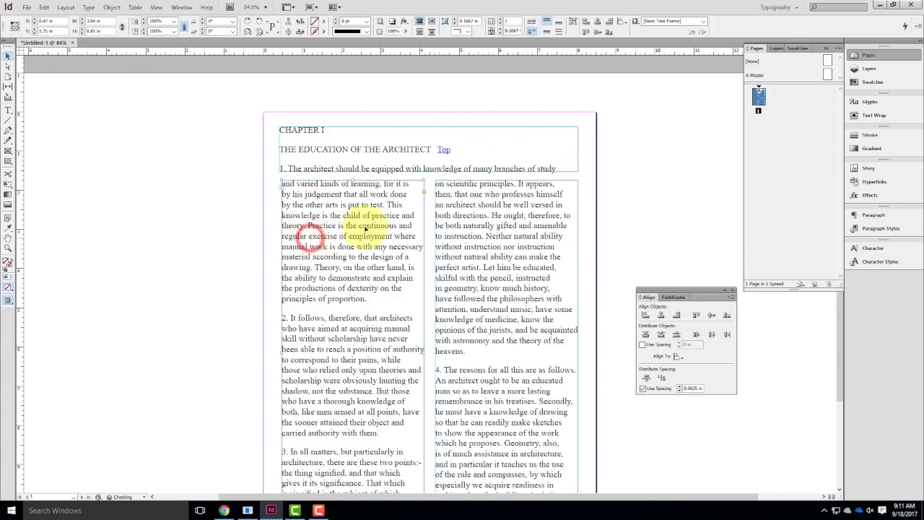
# Set the font of the CHAPTER I line in the heading frame to Algerian.
pyautogui.click(567, 146)
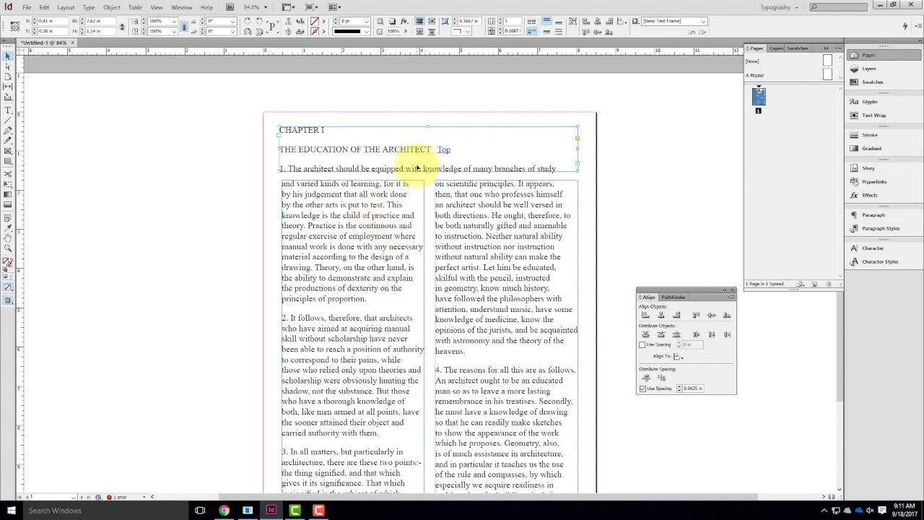
pyautogui.doubleClick(375, 150)
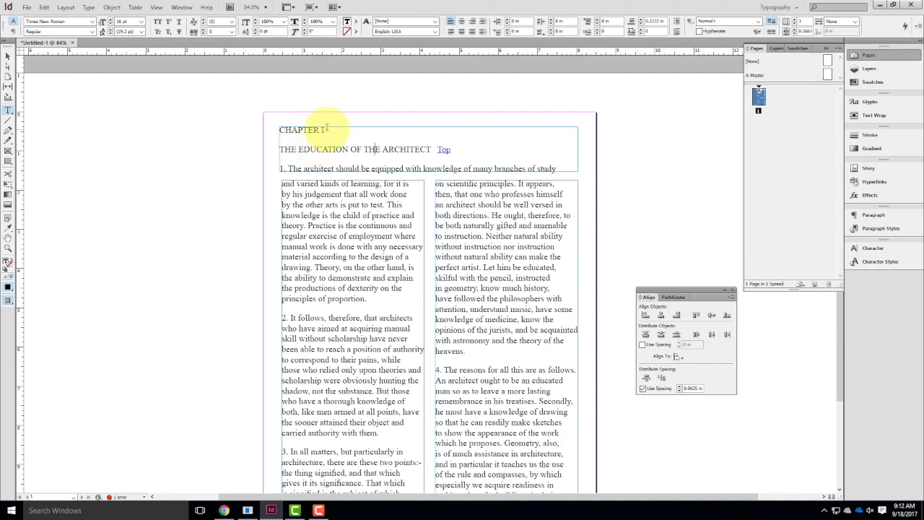
pyautogui.hotkey('ctrl', '=')
pyautogui.hotkey('ctrl', '=')
pyautogui.hotkey('ctrl', '=')
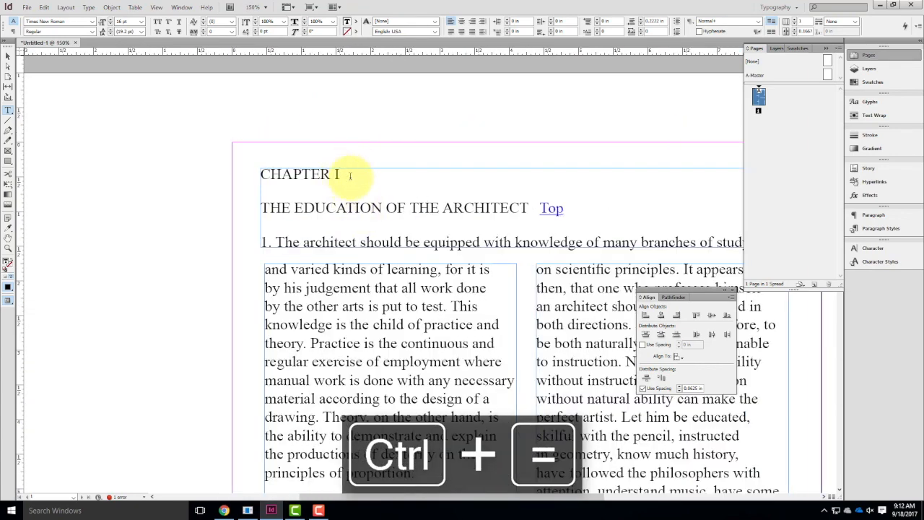
pyautogui.moveTo(338, 174); pyautogui.dragTo(248, 154)
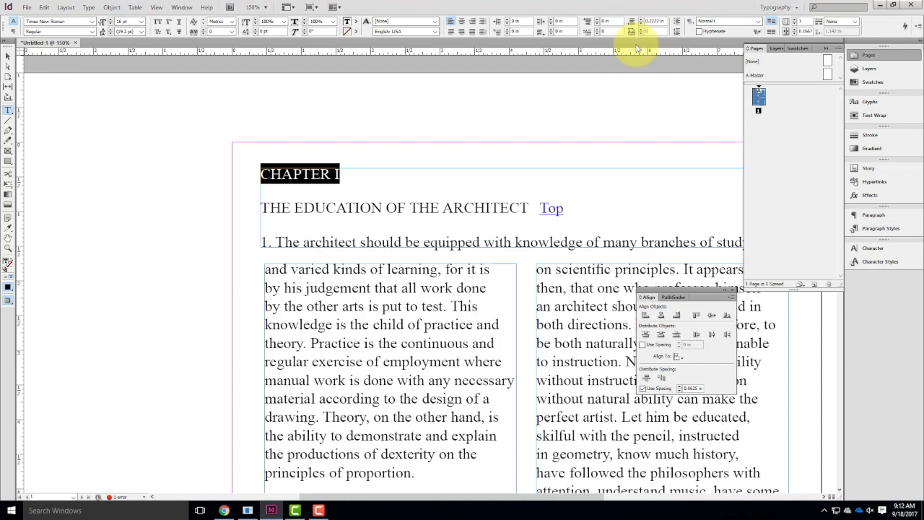
pyautogui.click(94, 22)
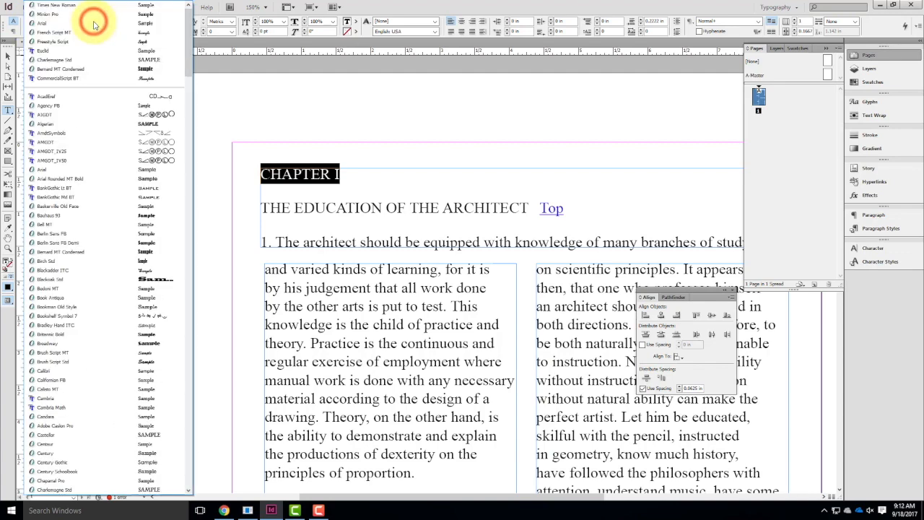
pyautogui.click(147, 125)
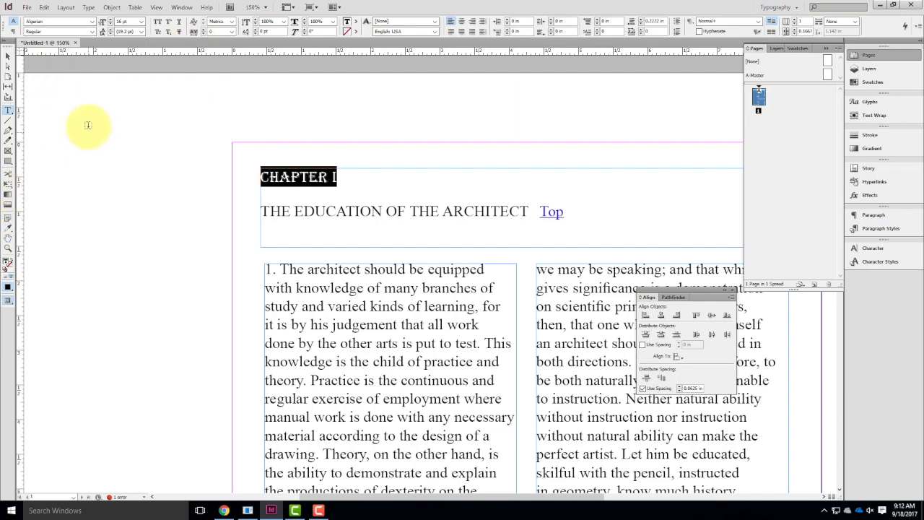
# Change the font of the selected CHAPTER I line to Gadugi and deselect the text.
pyautogui.click(92, 21)
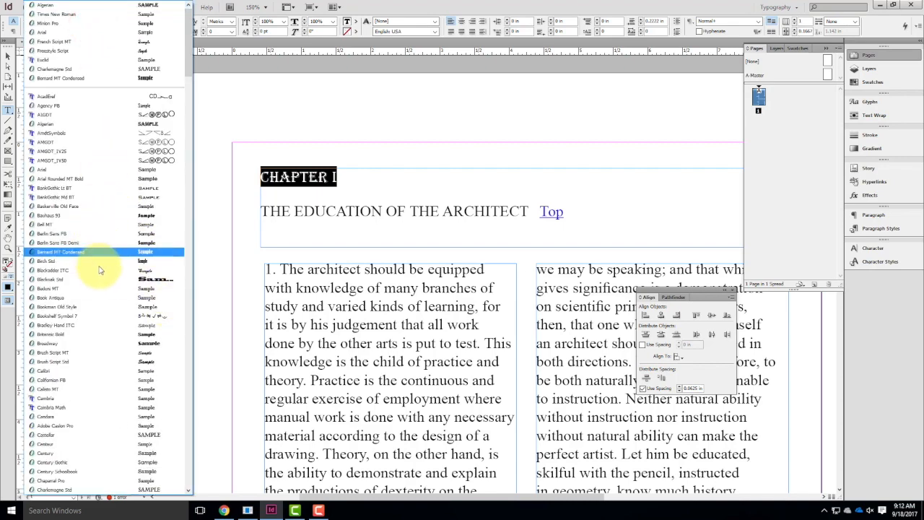
pyautogui.scroll(-2, 119, 262)
pyautogui.scroll(-5, 117, 263)
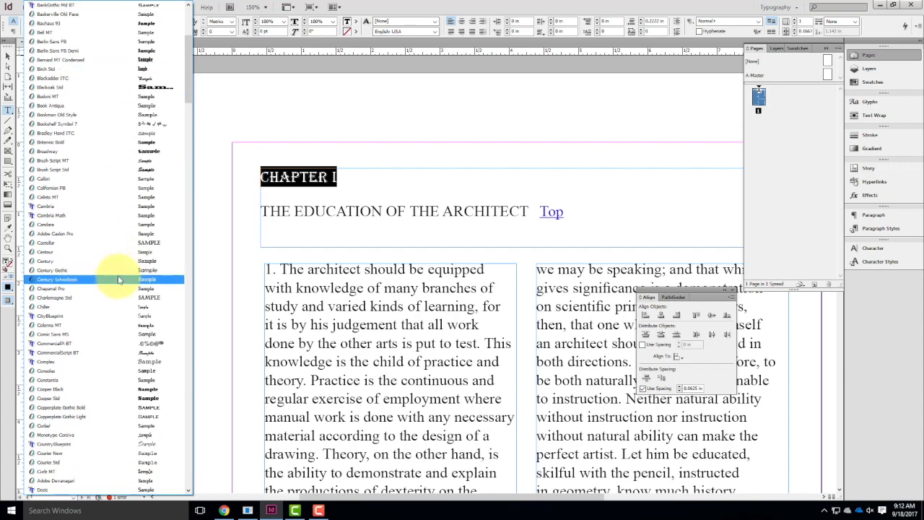
pyautogui.scroll(-3, 110, 277)
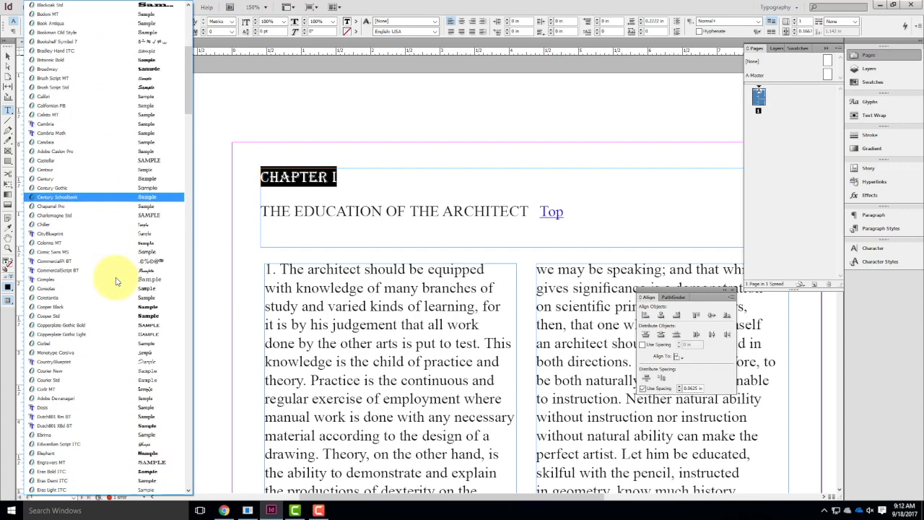
pyautogui.scroll(-3, 115, 281)
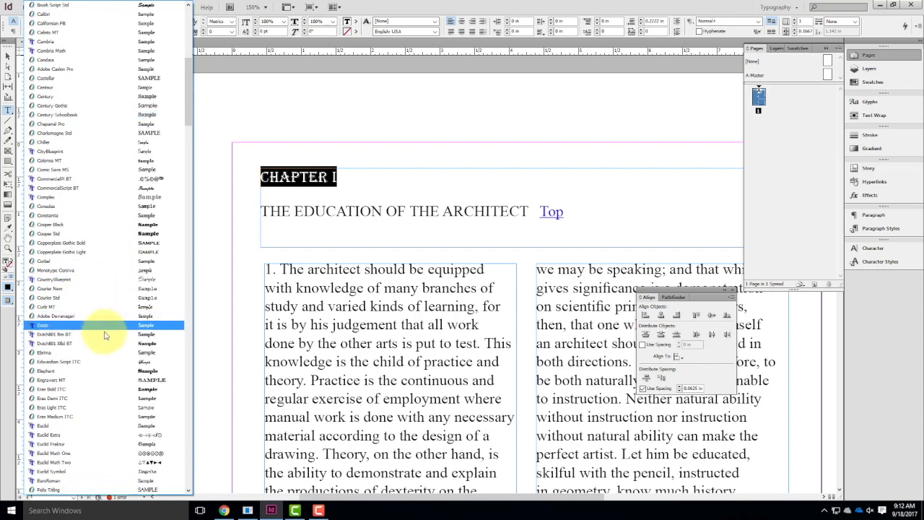
pyautogui.scroll(-2, 114, 361)
pyautogui.scroll(-4, 114, 361)
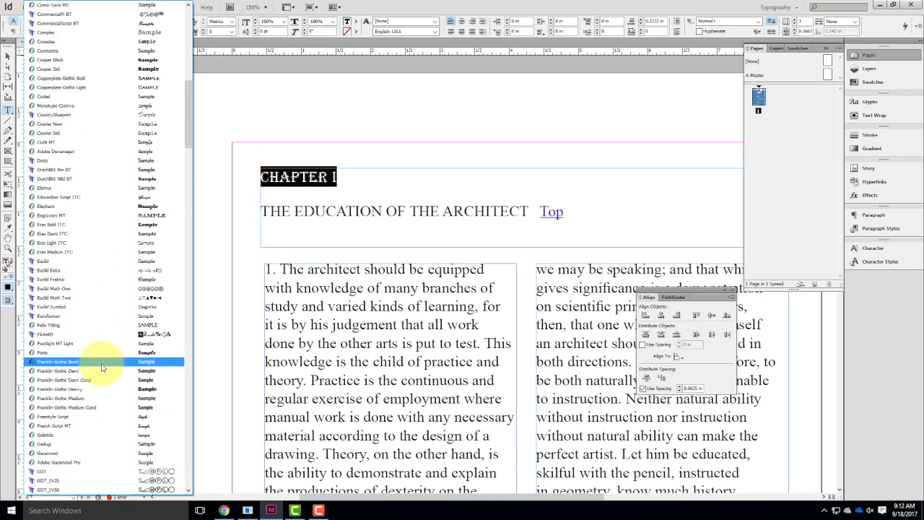
pyautogui.click(91, 440)
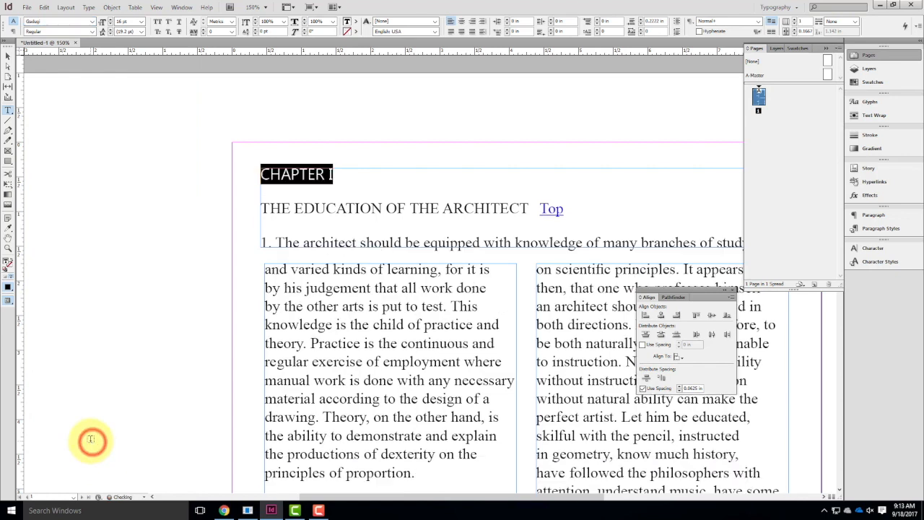
pyautogui.click(365, 184)
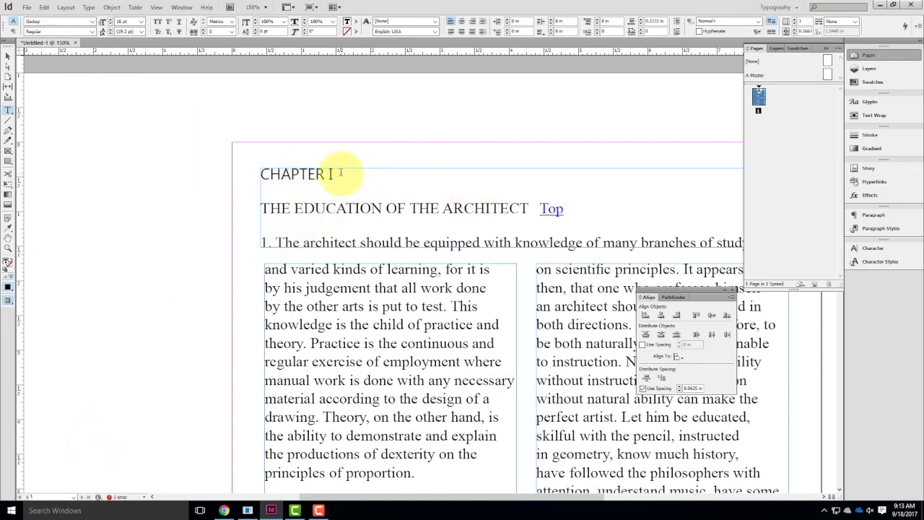
# Select the CHAPTER I line in the heading frame and set its font style to Bold.
pyautogui.moveTo(340, 173); pyautogui.dragTo(261, 173)
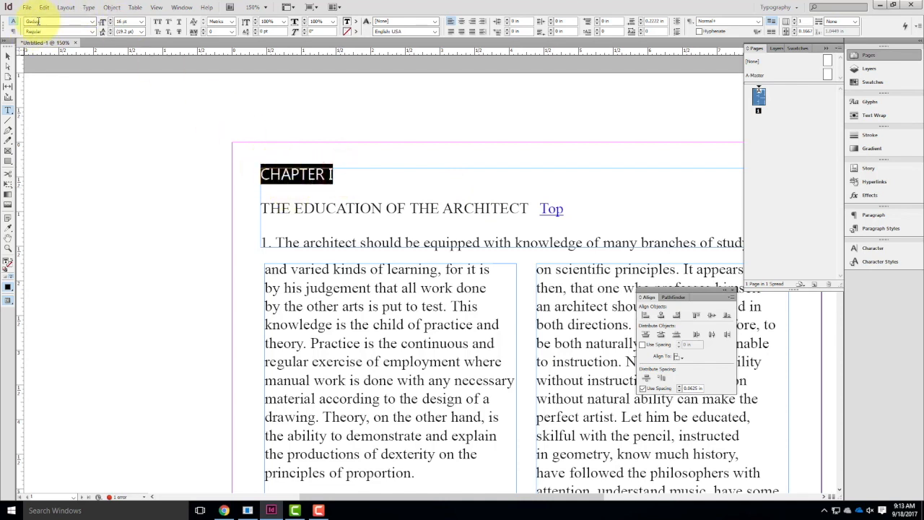
pyautogui.click(91, 31)
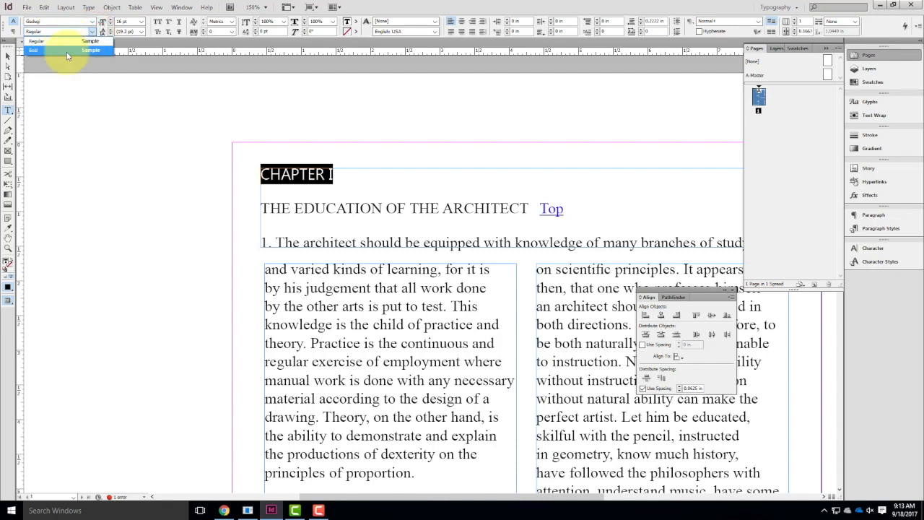
pyautogui.click(55, 52)
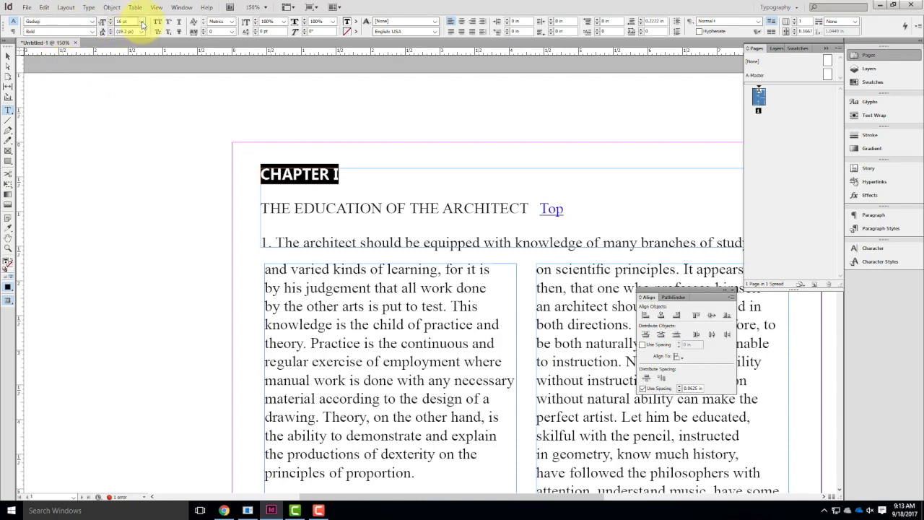
# Set the CHAPTER I line to 18 pt and the THE EDUCATION OF THE ARCHITECT line to 12 pt.
pyautogui.click(142, 22)
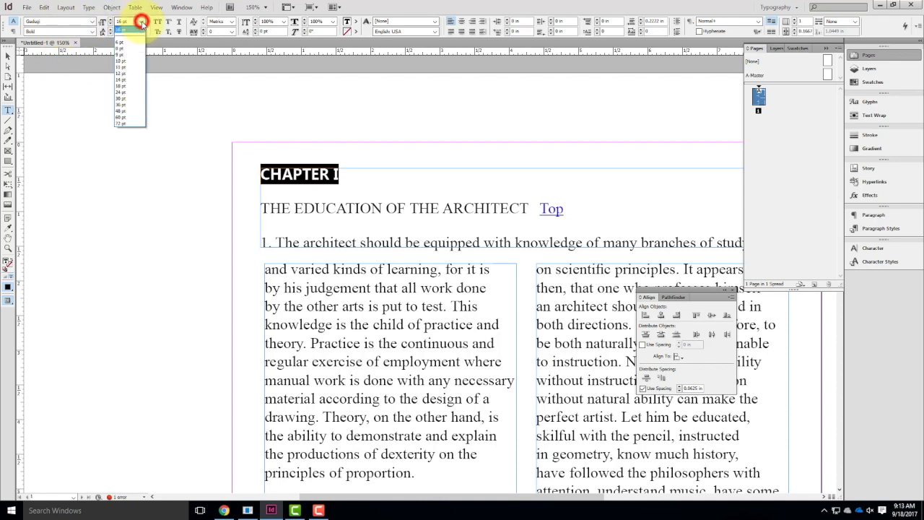
pyautogui.click(119, 86)
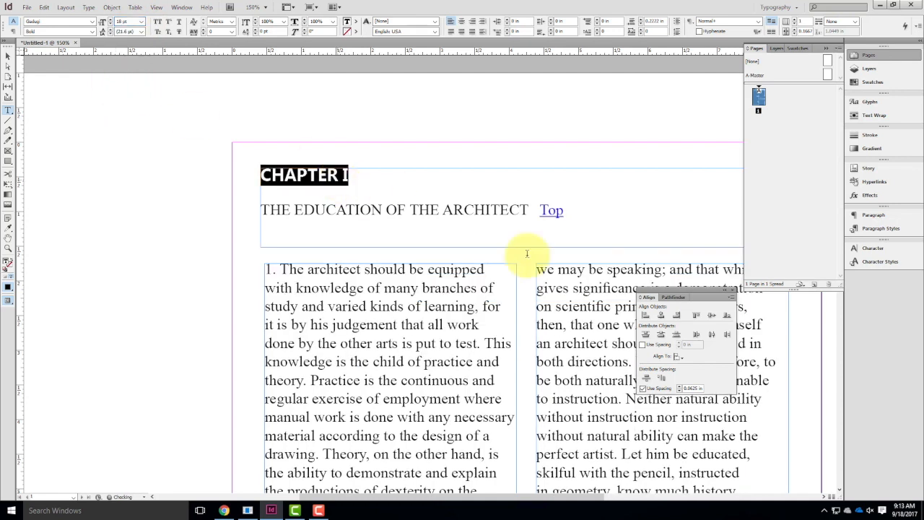
pyautogui.click(498, 209)
pyautogui.moveTo(571, 210); pyautogui.dragTo(260, 209)
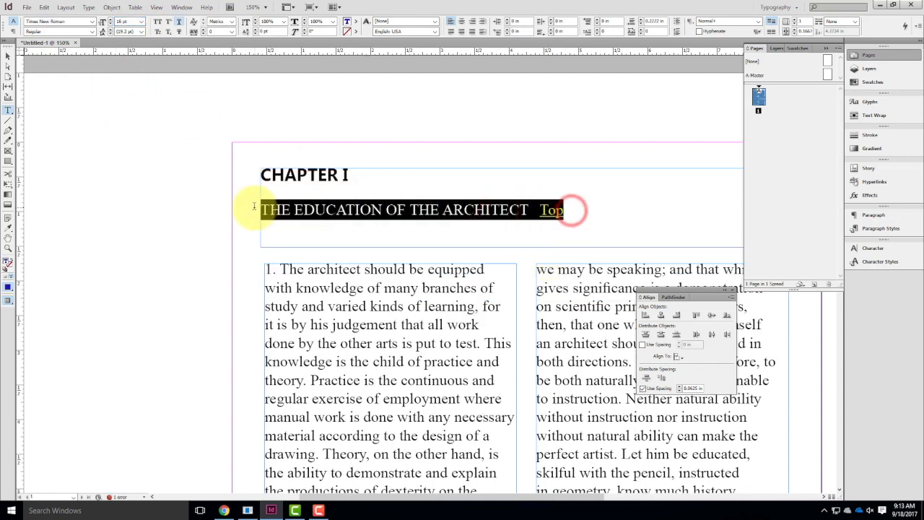
pyautogui.click(142, 22)
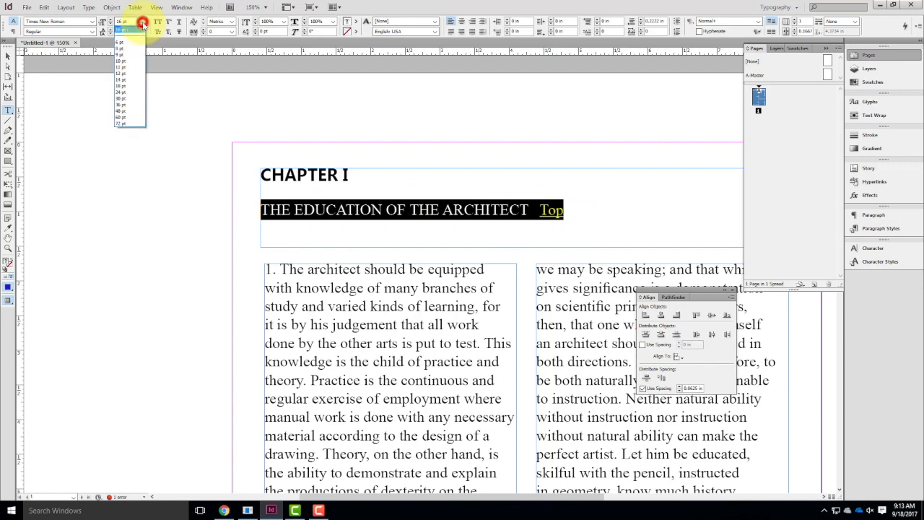
pyautogui.click(131, 77)
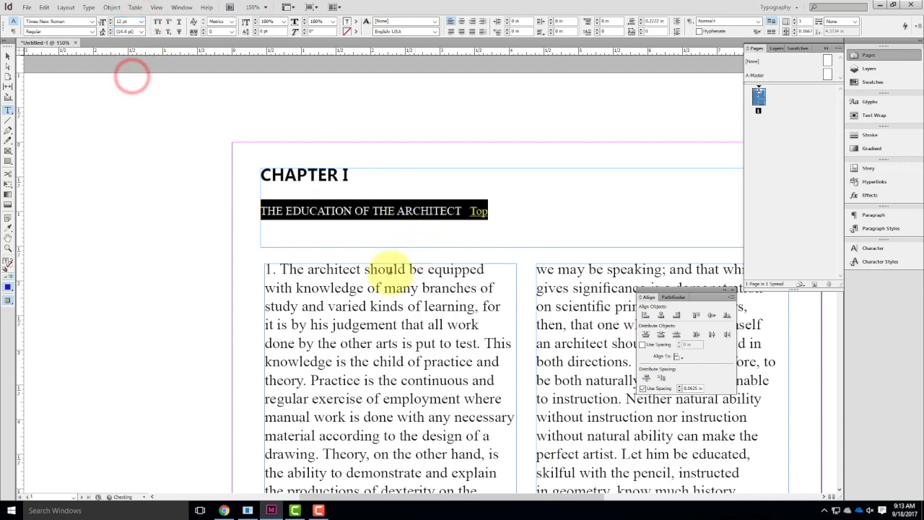
# Select the body text from paragraph 1 to the end of the second column and set its font size to 10 pt.
pyautogui.click(375, 271)
pyautogui.click(267, 270)
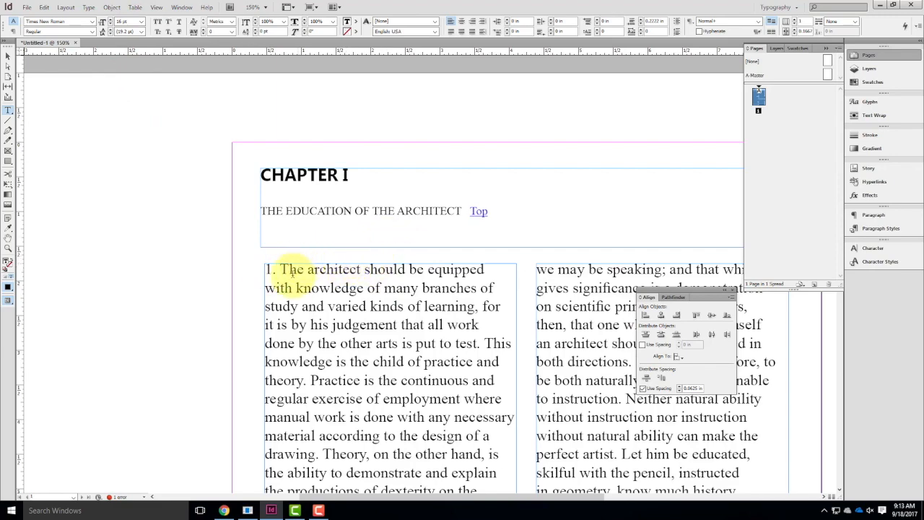
pyautogui.moveTo(265, 269); pyautogui.dragTo(770, 379)
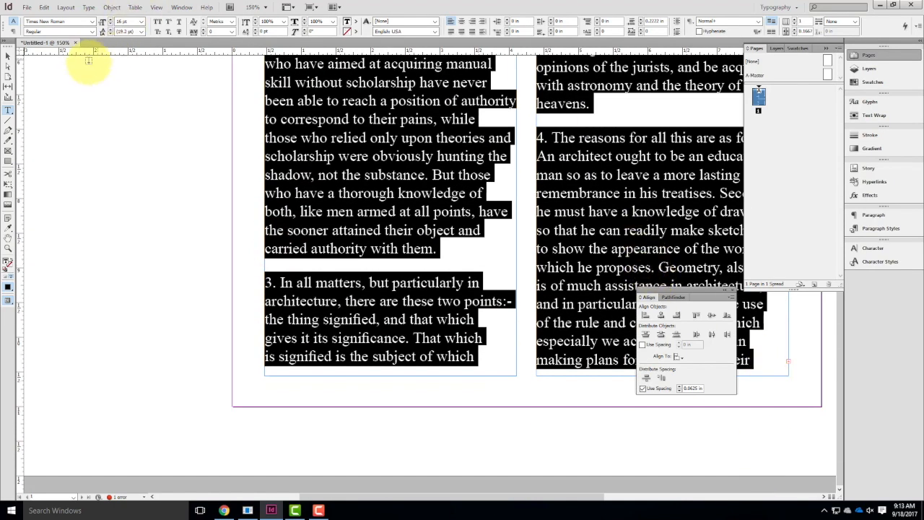
pyautogui.scroll(1, 150, 65)
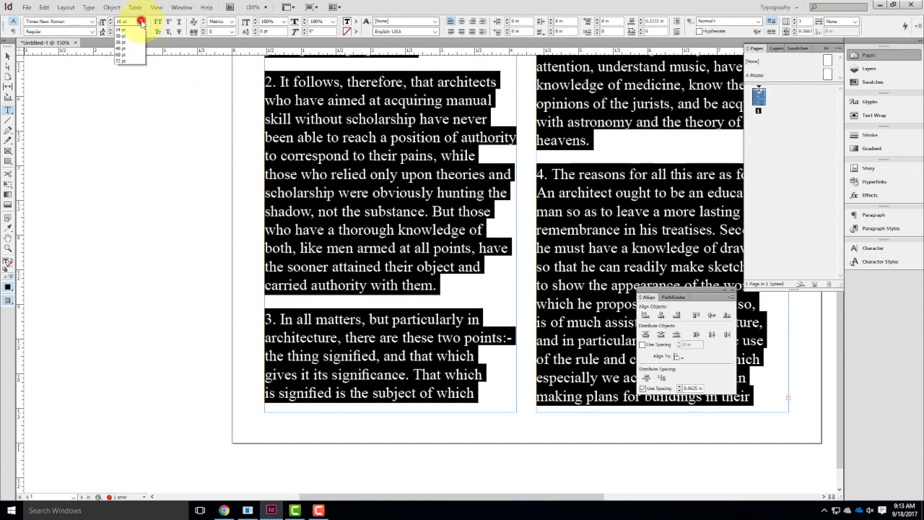
pyautogui.click(127, 62)
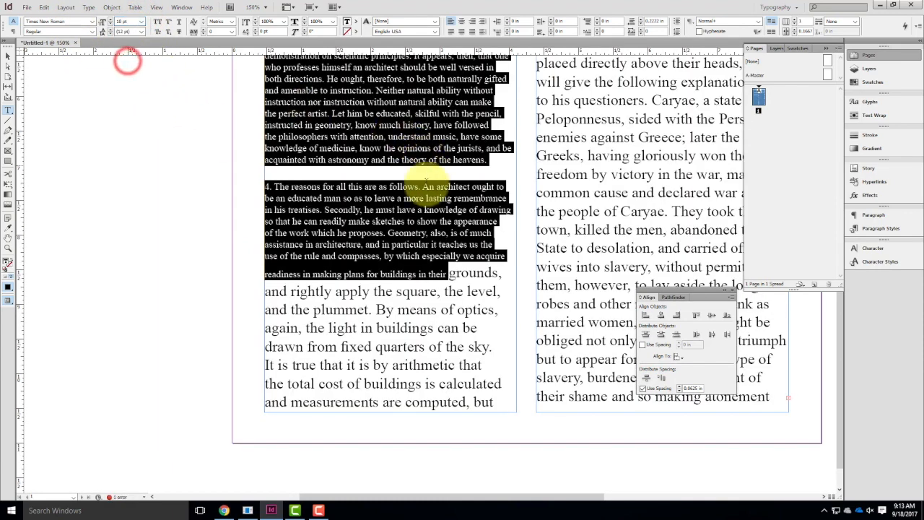
# Set the still-large text from "grounds" in paragraph 4 through the end of the second column to 10 pt.
pyautogui.click(442, 277)
pyautogui.moveTo(442, 277); pyautogui.dragTo(645, 505)
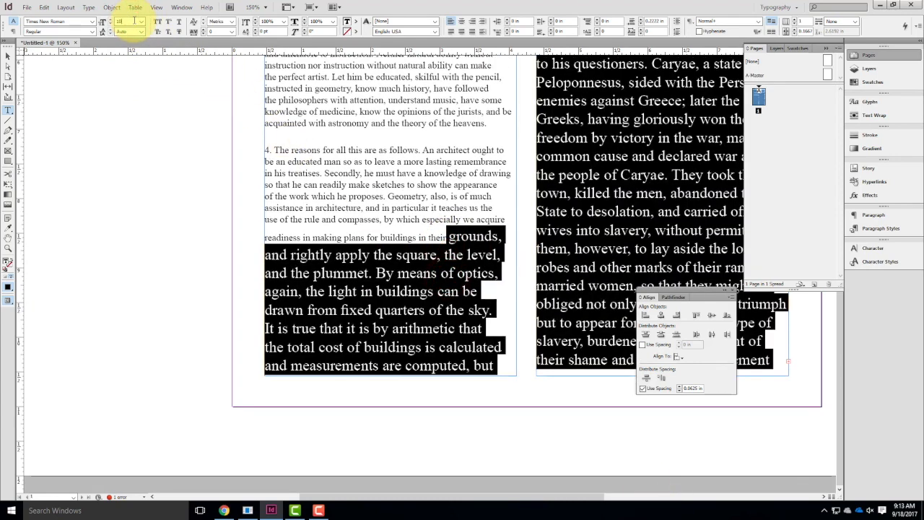
pyautogui.press('Tab')
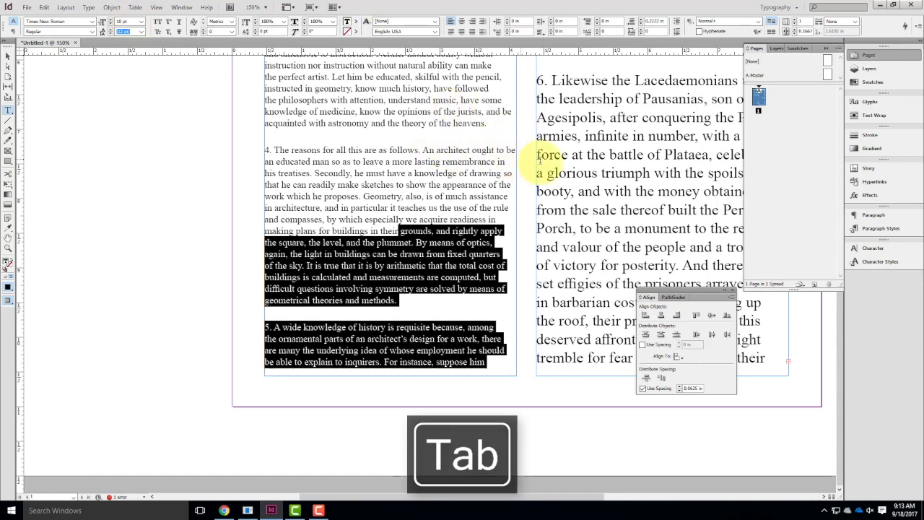
pyautogui.click(534, 162)
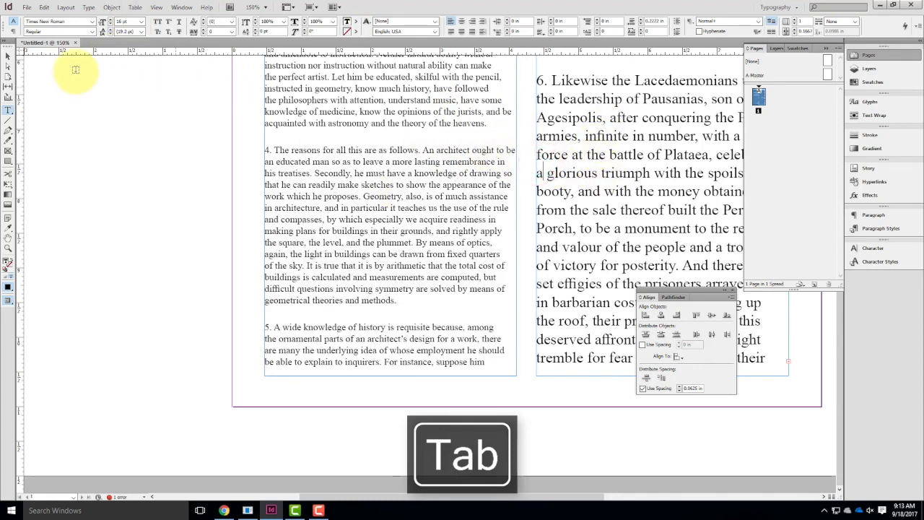
# Select the entire threaded story across the heading frame and both columns and set its font size to 10 pt.
pyautogui.click(7, 56)
pyautogui.hotkey('ctrl', '0')
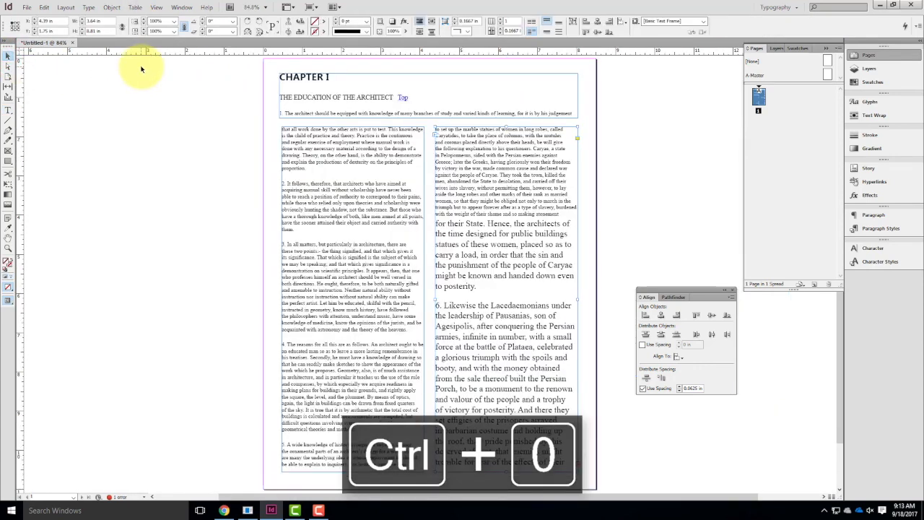
pyautogui.doubleClick(473, 229)
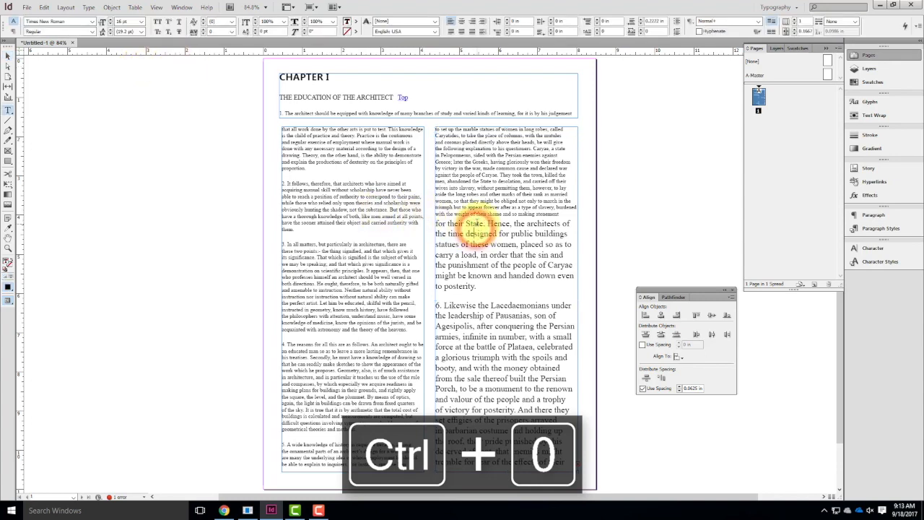
pyautogui.hotkey('ctrl', 'a')
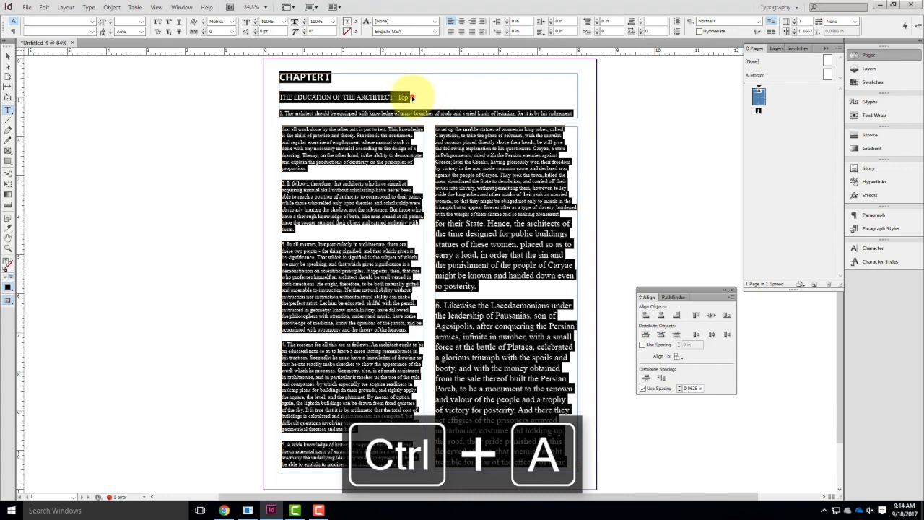
pyautogui.click(412, 98)
pyautogui.click(524, 200)
pyautogui.click(503, 196)
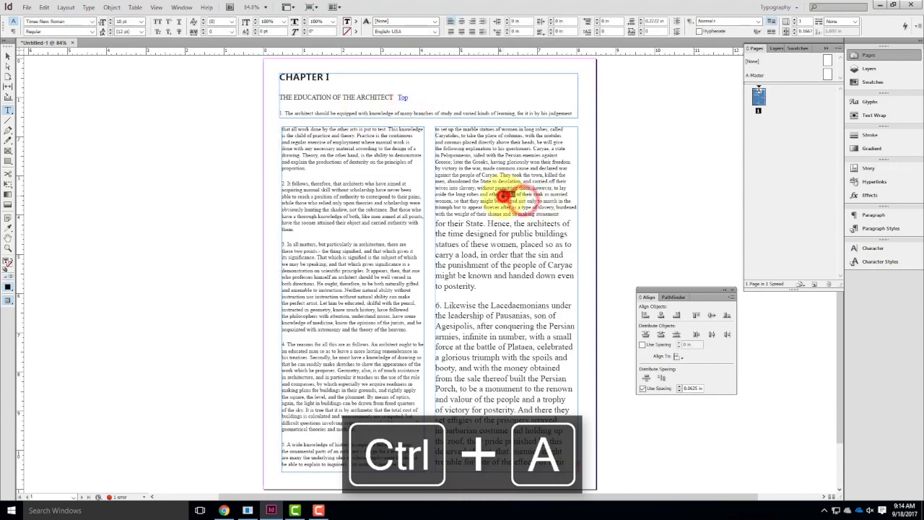
pyautogui.hotkey('ctrl', 'a')
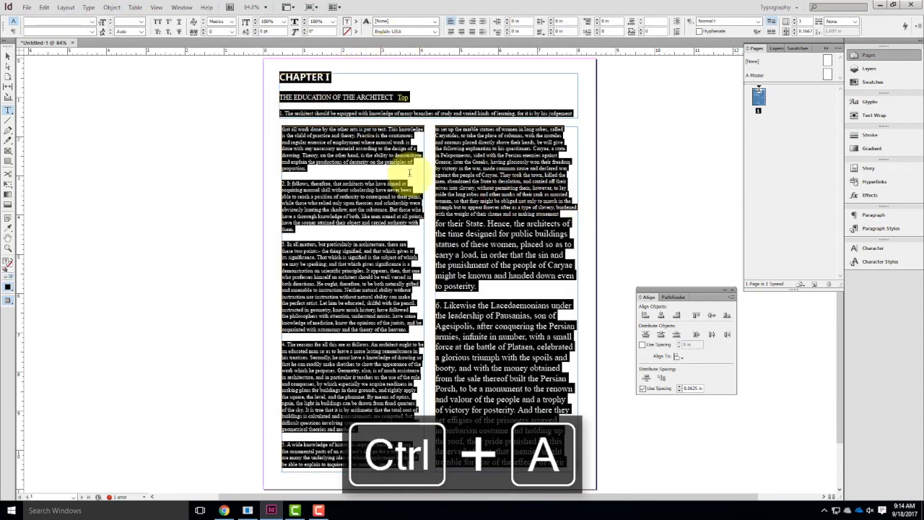
pyautogui.click(119, 22)
pyautogui.write('10')
pyautogui.press('Tab')
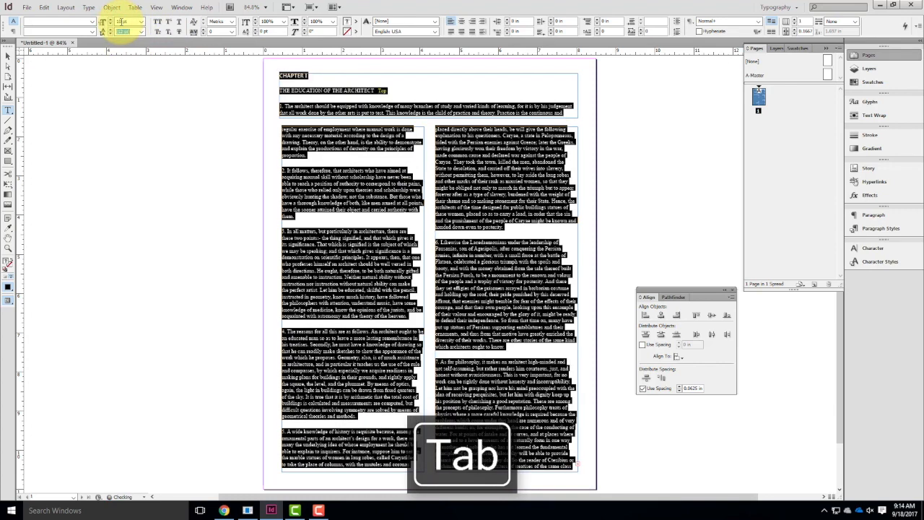
# Set the font size of the THE EDUCATION OF THE ARCHITECT line in the heading frame to 14 pt.
pyautogui.click(296, 86)
pyautogui.moveTo(390, 91); pyautogui.dragTo(235, 67)
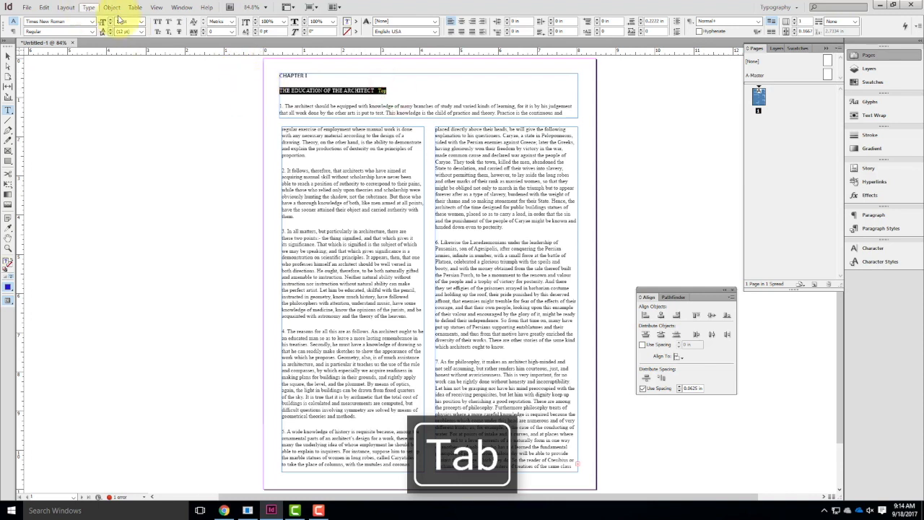
pyautogui.click(130, 22)
pyautogui.write('14')
pyautogui.press('Tab')
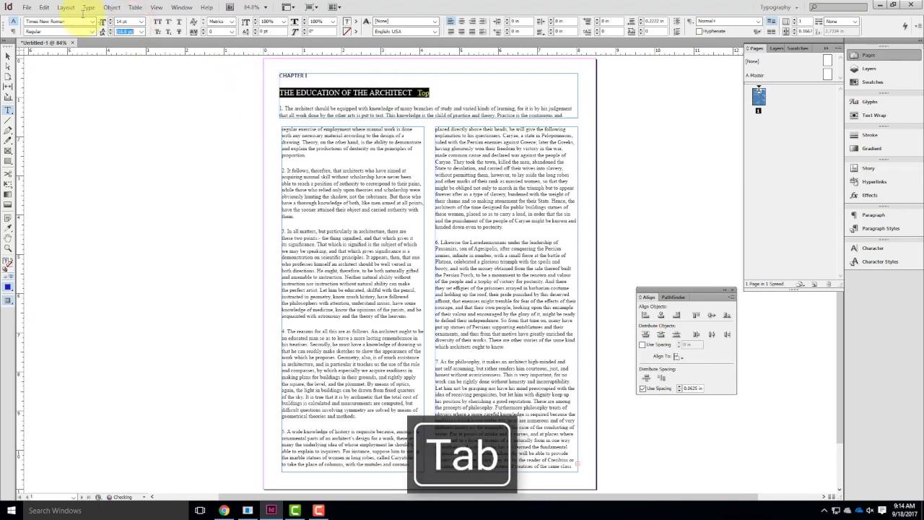
# Set the font size of the CHAPTER I line in the heading frame to 18 pt.
pyautogui.click(317, 78)
pyautogui.tripleClick(316, 78)
pyautogui.click(129, 21)
pyautogui.write("18'")
pyautogui.press('Tab')
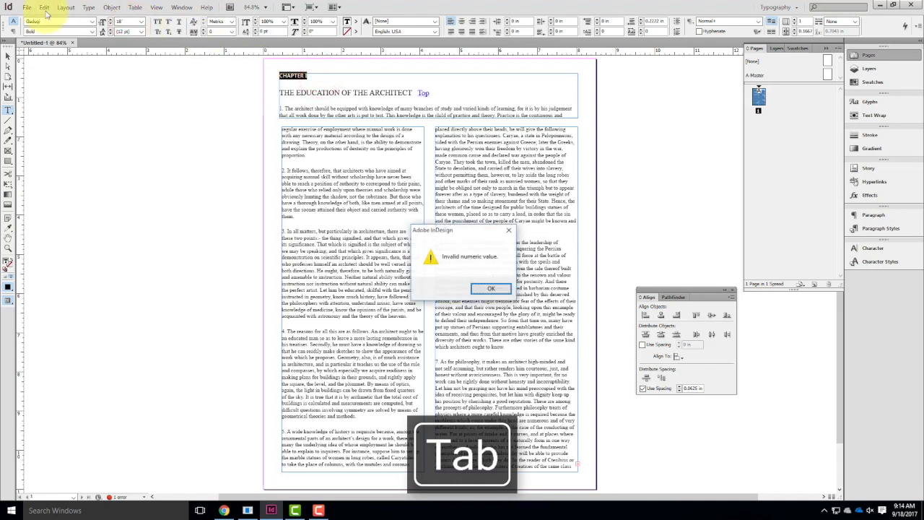
pyautogui.click(490, 289)
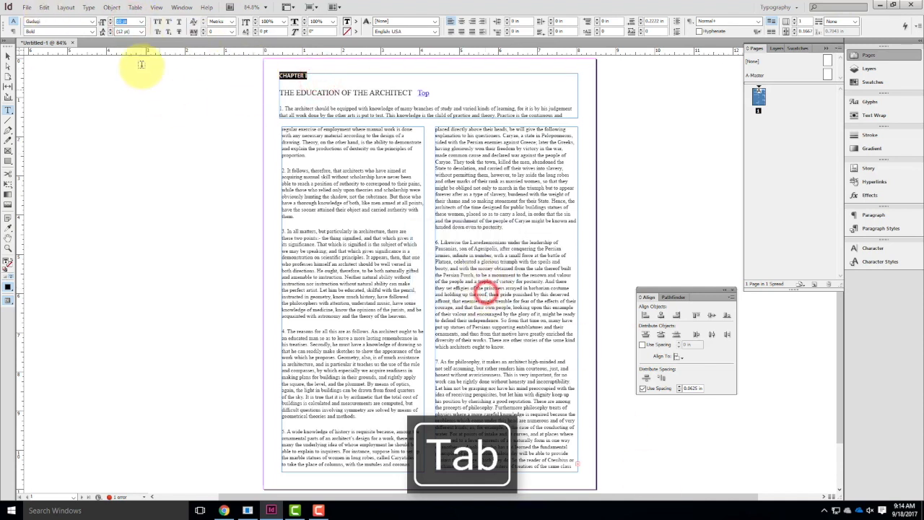
# Resize the heading frame to about 7.56 by 0.76 in, aligning its left edge with the first column and raising its bottom edge below the subtitle.
pyautogui.click(8, 57)
pyautogui.click(185, 125)
pyautogui.click(309, 112)
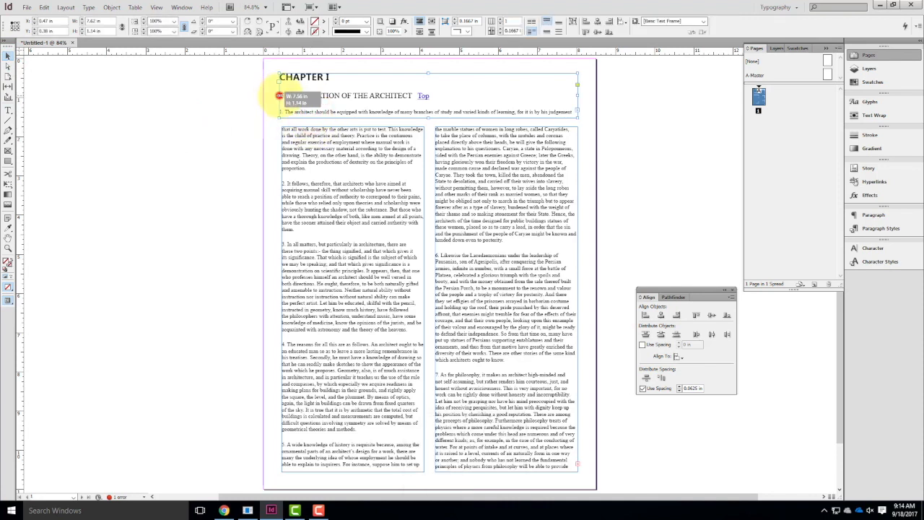
pyautogui.moveTo(281, 95); pyautogui.dragTo(282, 95)
pyautogui.click(340, 117)
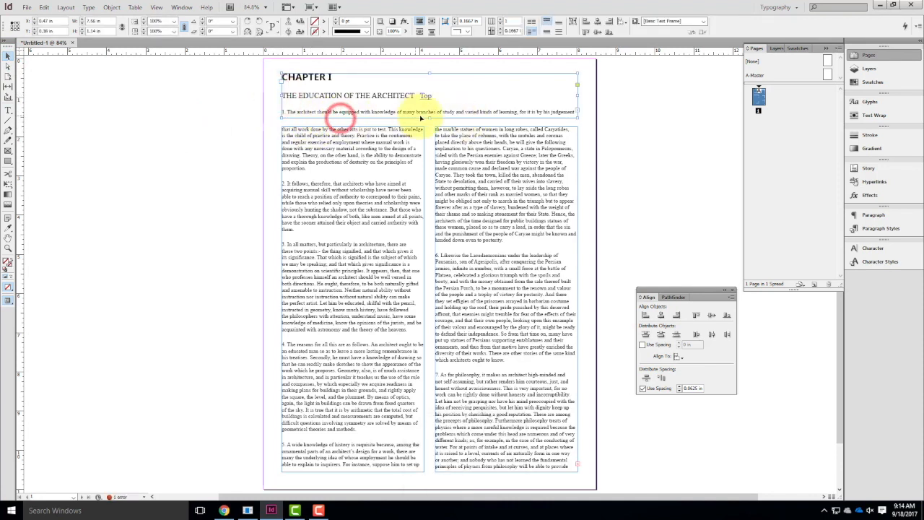
pyautogui.moveTo(430, 118); pyautogui.dragTo(429, 103)
# Extend both column frames upward to just below the heading frame, with their top edges at about 1.3 in.
pyautogui.click(378, 157)
pyautogui.moveTo(353, 127); pyautogui.dragTo(352, 109)
pyautogui.click(478, 140)
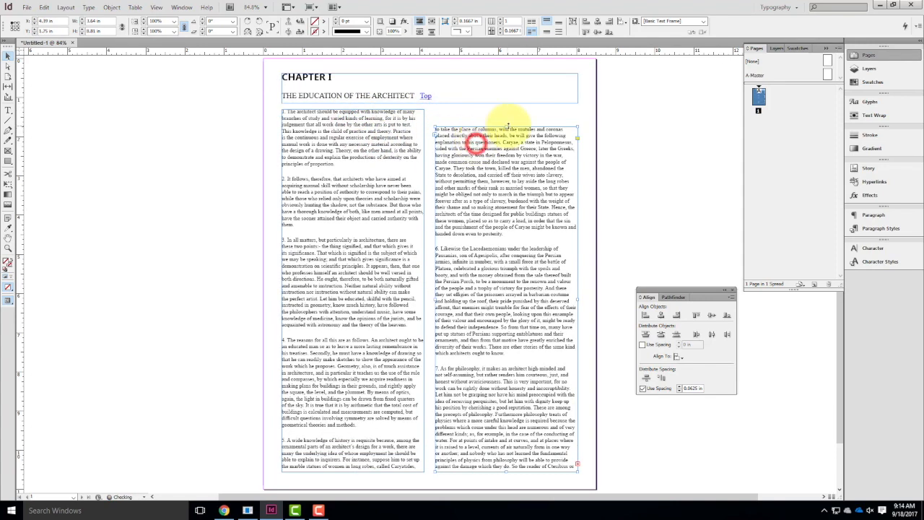
pyautogui.moveTo(507, 126); pyautogui.dragTo(505, 108)
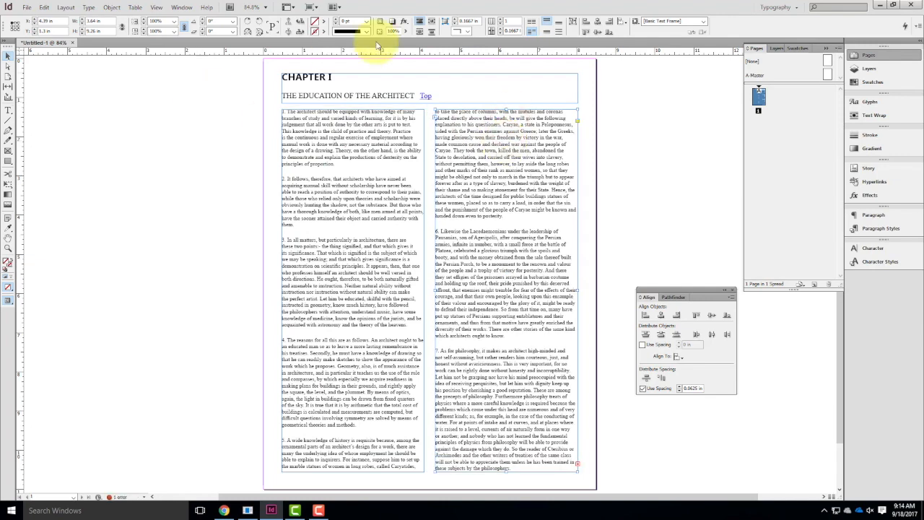
# Delete the underlined word "Top" and the spaces before it from the end of the subtitle line.
pyautogui.hotkey('ctrl', '=')
pyautogui.hotkey('ctrl', '=')
pyautogui.hotkey('ctrl', '=')
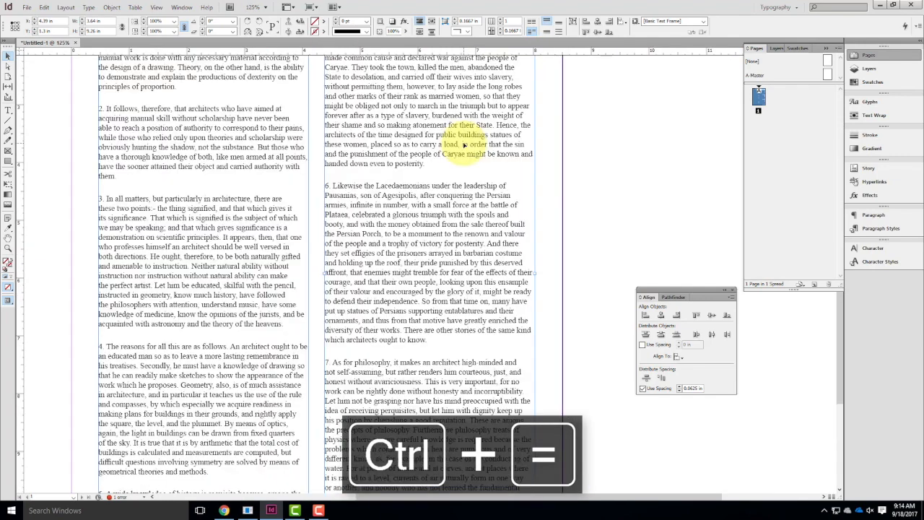
pyautogui.moveTo(296, 101); pyautogui.dragTo(412, 381)
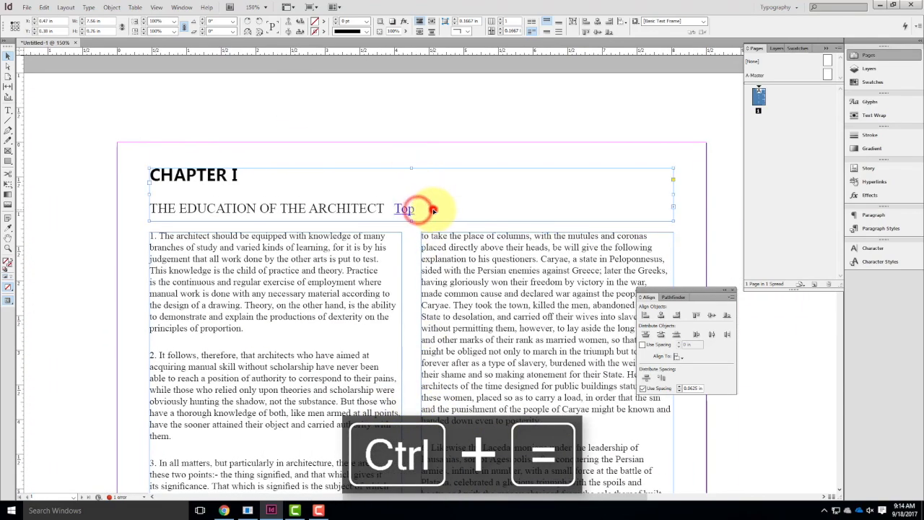
pyautogui.doubleClick(423, 208)
pyautogui.moveTo(433, 210); pyautogui.dragTo(382, 207)
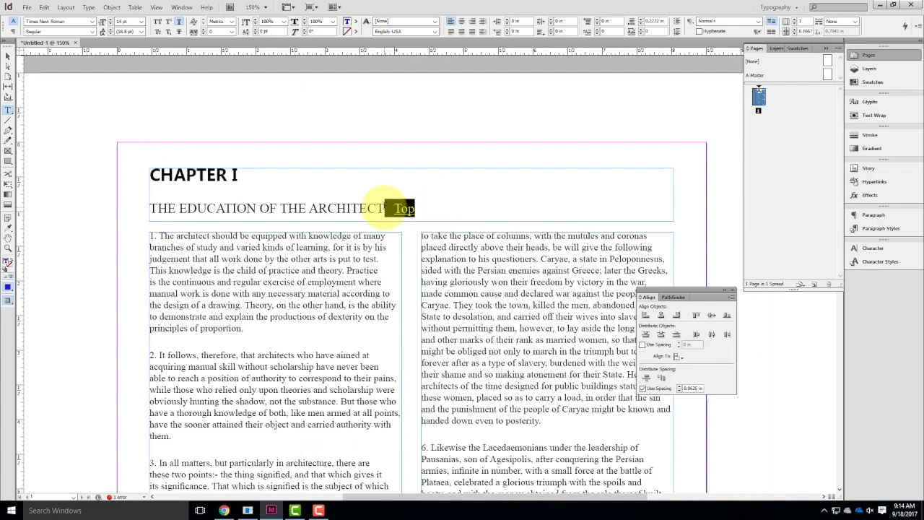
pyautogui.press('BackSpace')
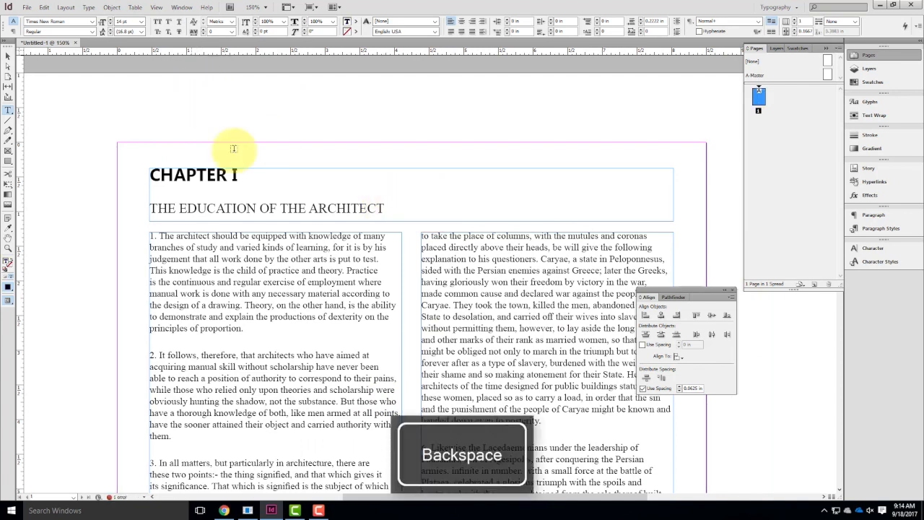
# Try superscript formatting on the CHAPTER I line in the heading frame and turn it off again.
pyautogui.moveTo(246, 174); pyautogui.dragTo(148, 172)
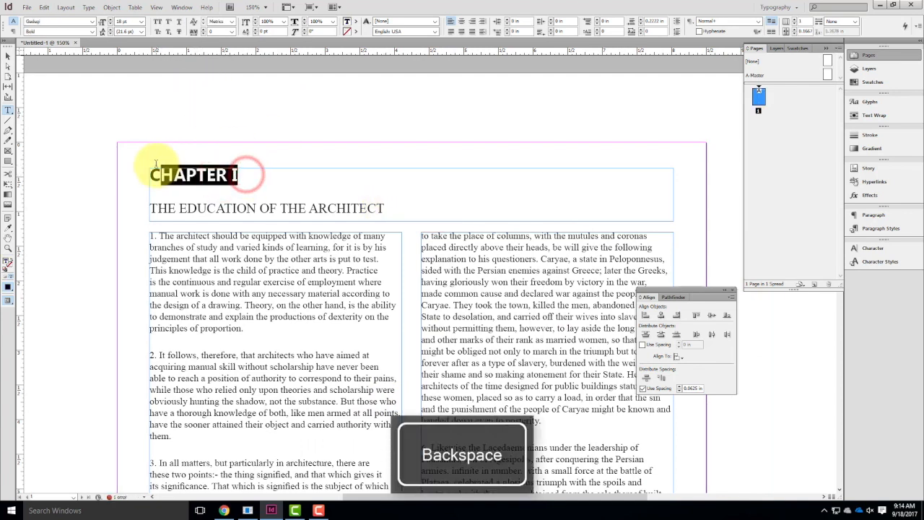
pyautogui.click(185, 174)
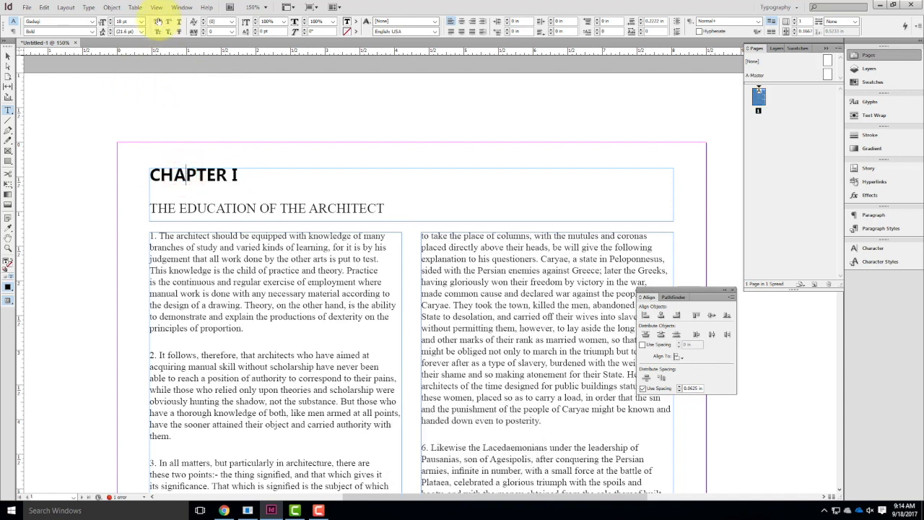
pyautogui.moveTo(240, 175); pyautogui.dragTo(133, 161)
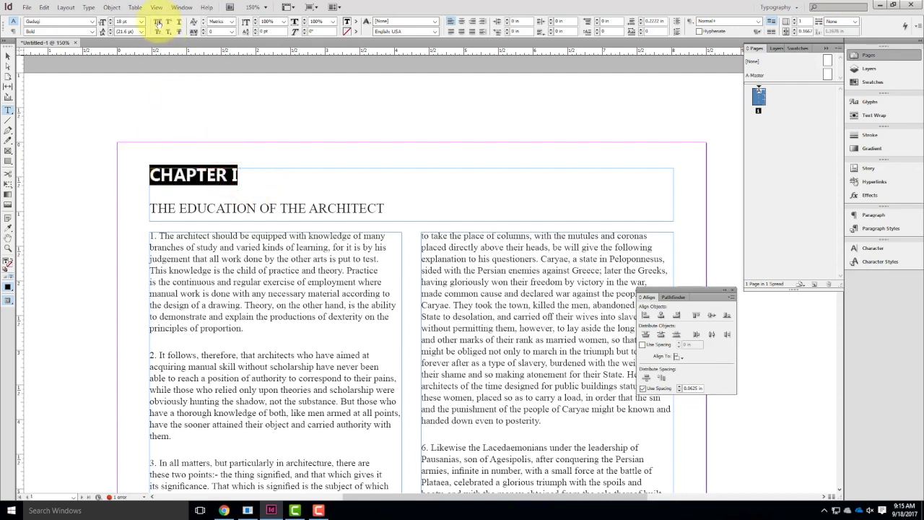
pyautogui.click(168, 22)
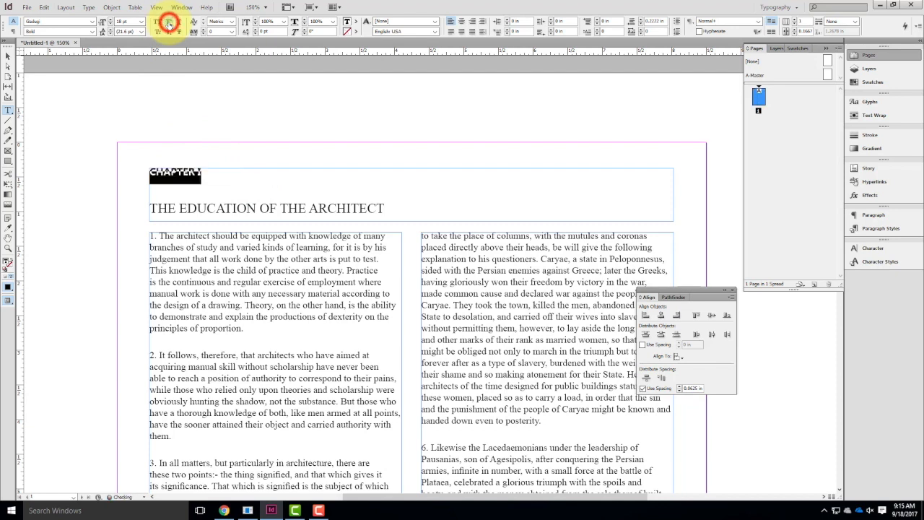
pyautogui.click(168, 21)
pyautogui.click(241, 194)
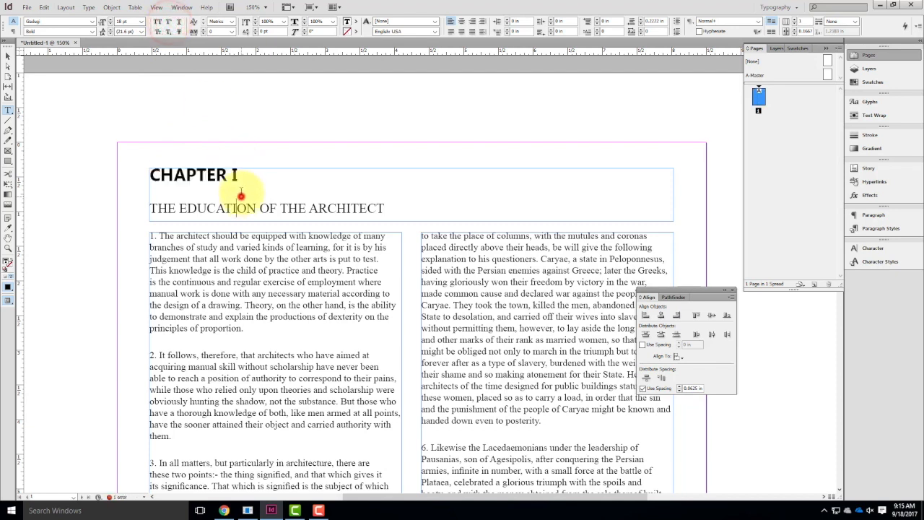
# Add "1st" after CHAPTER I in the heading and set its "st" as superscript.
pyautogui.click(279, 173)
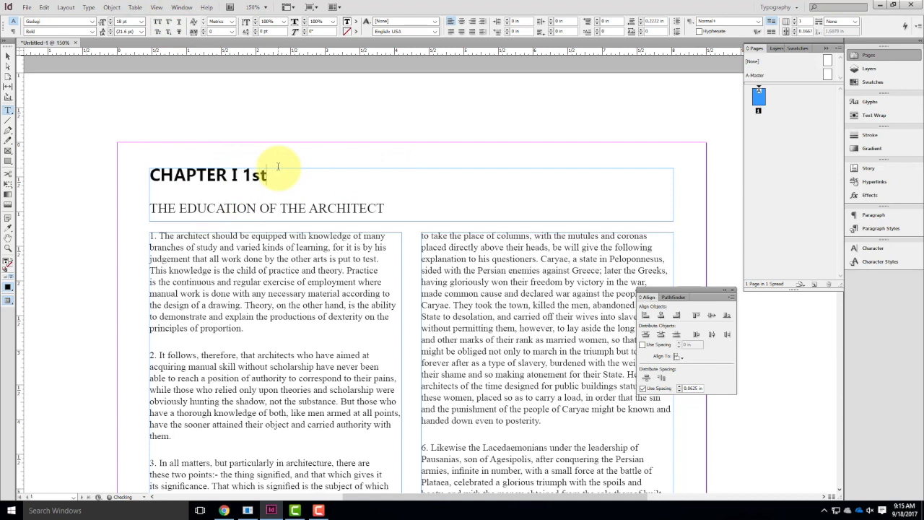
pyautogui.moveTo(271, 178); pyautogui.dragTo(253, 177)
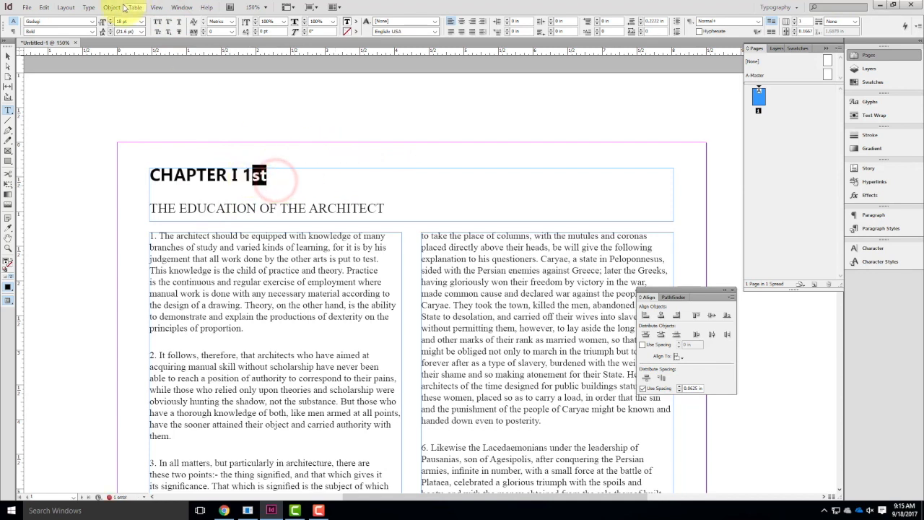
pyautogui.click(169, 23)
pyautogui.click(279, 175)
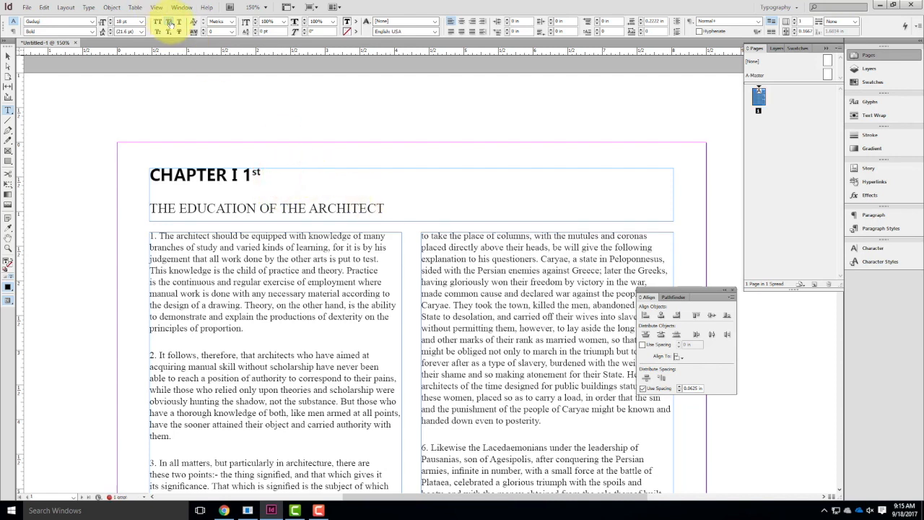
# Try subscript formatting on the whole "1st" in the heading and undo it.
pyautogui.moveTo(270, 175); pyautogui.dragTo(242, 175)
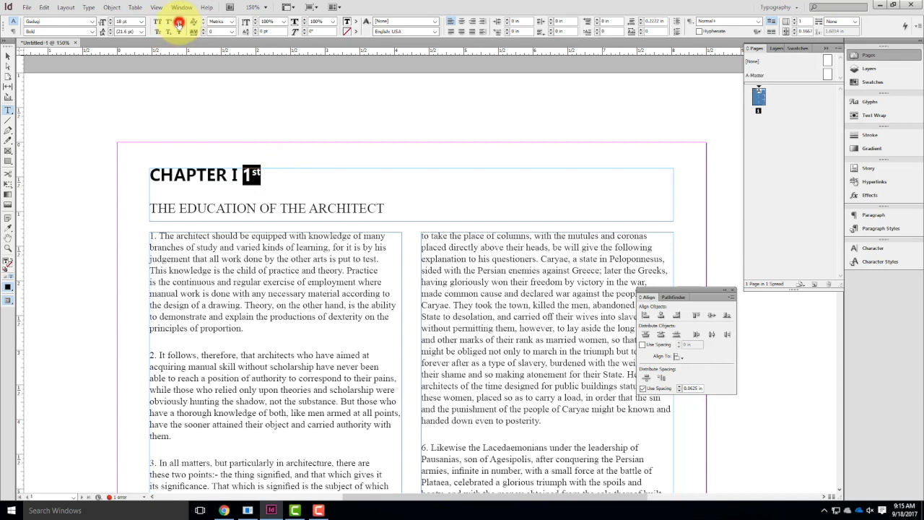
pyautogui.click(178, 22)
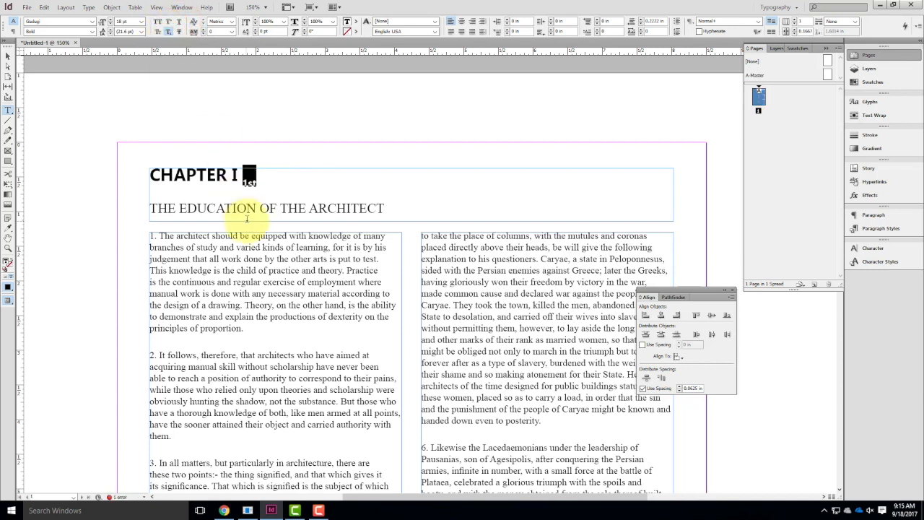
pyautogui.hotkey('ctrl', 'z')
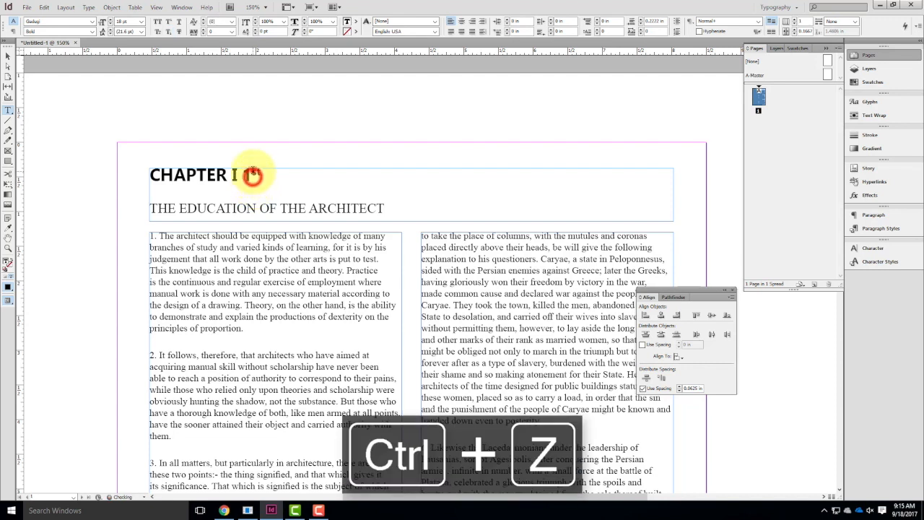
# Set only the "st" of "1st" in the heading as subscript.
pyautogui.moveTo(263, 174); pyautogui.dragTo(262, 171)
pyautogui.click(261, 174)
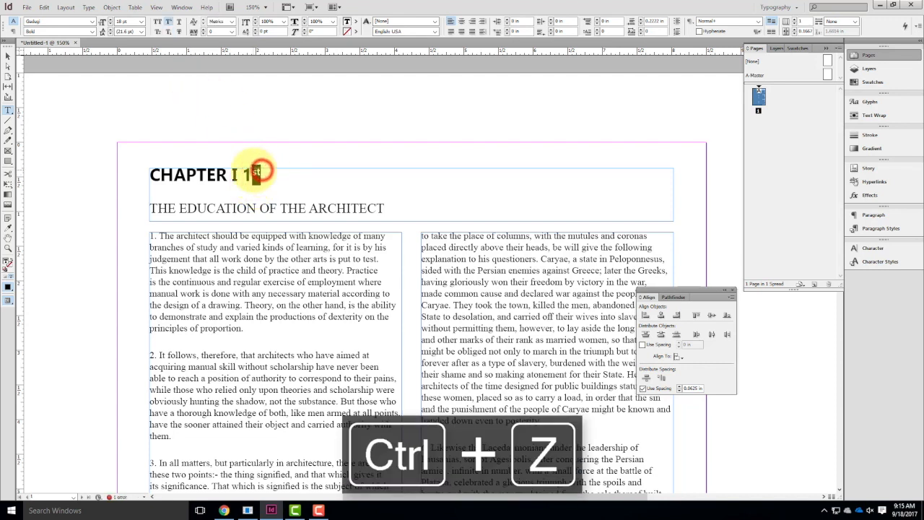
pyautogui.click(169, 32)
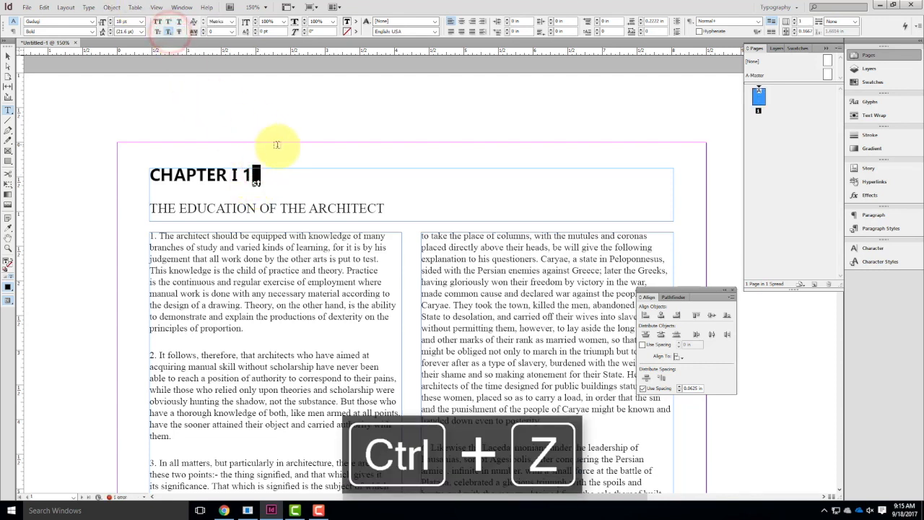
pyautogui.click(289, 189)
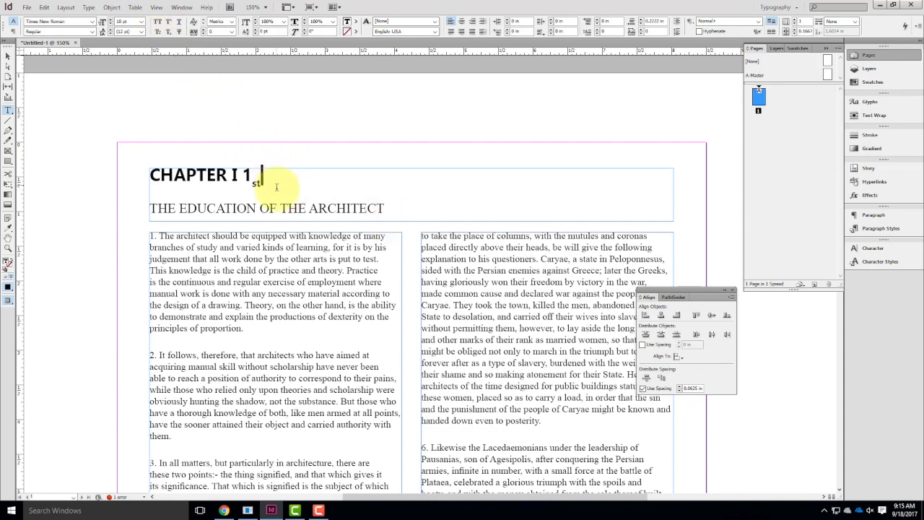
# Replace the subscript on the heading's "st" with Small Caps formatting.
pyautogui.moveTo(257, 177); pyautogui.dragTo(251, 176)
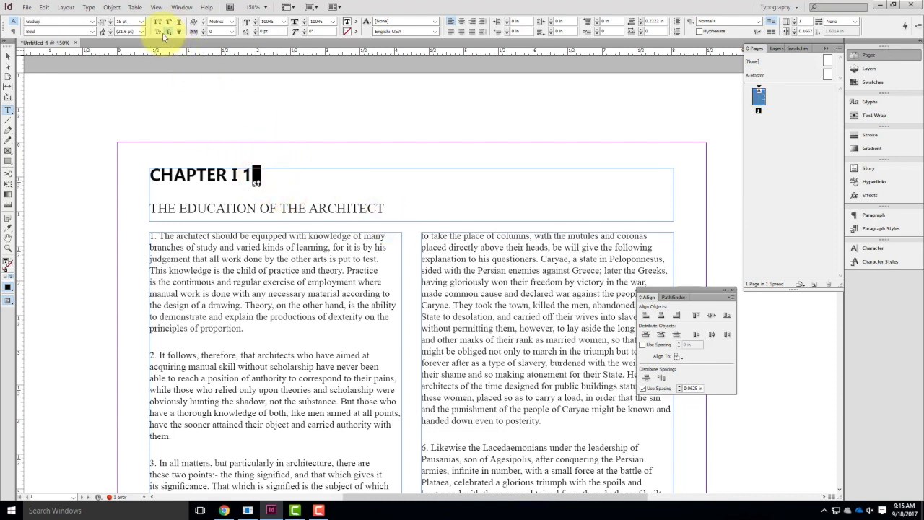
pyautogui.click(158, 33)
pyautogui.click(170, 31)
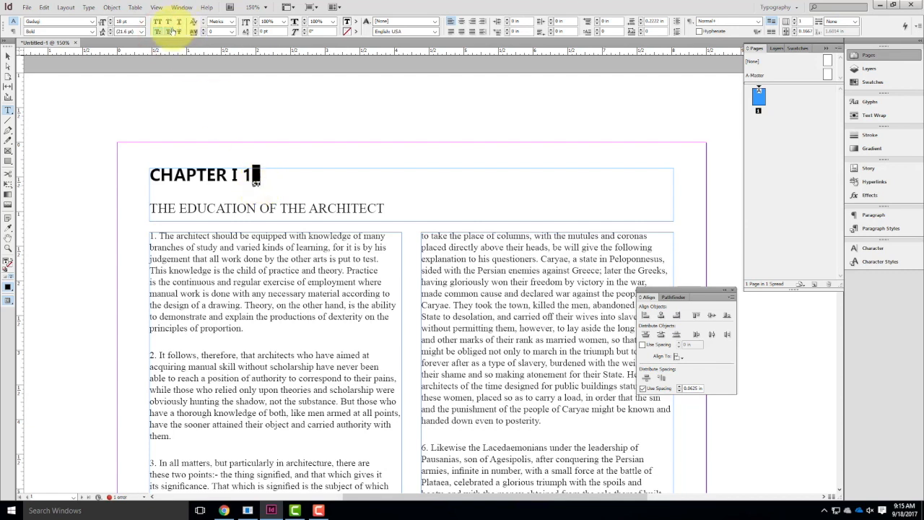
pyautogui.click(288, 174)
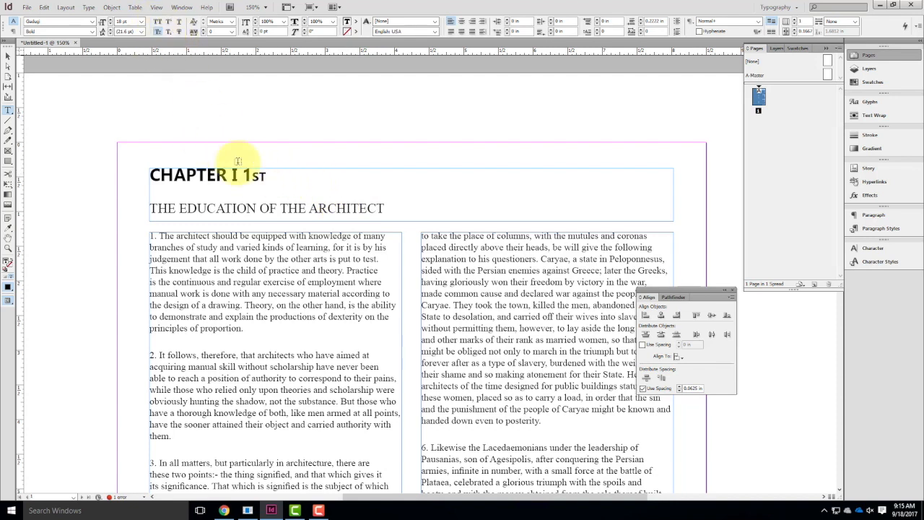
# Switch the heading's "st" to All Caps and try strikethrough on it.
pyautogui.moveTo(289, 178); pyautogui.dragTo(253, 178)
pyautogui.click(158, 21)
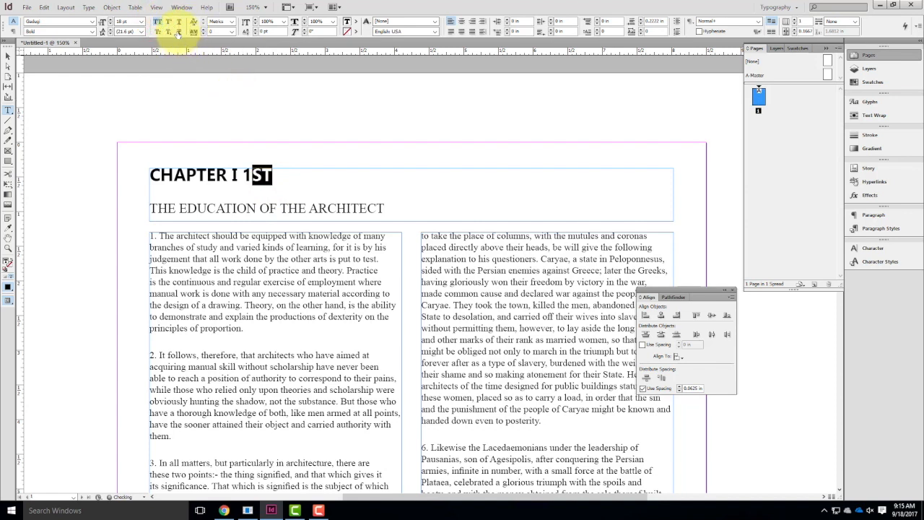
pyautogui.click(178, 32)
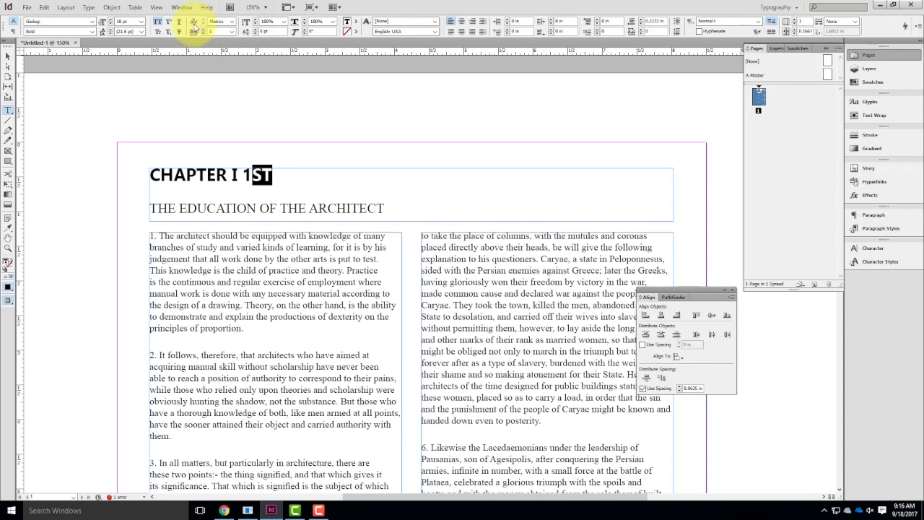
pyautogui.click(217, 176)
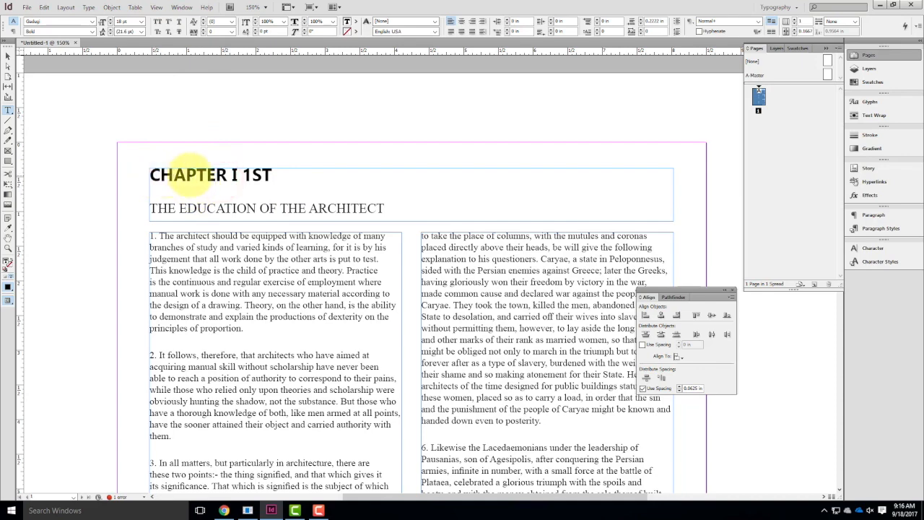
# Append a "y" to the heading's "1ST" and turn off All Caps for that letter.
pyautogui.hotkey('ctrl', '=')
pyautogui.hotkey('ctrl', '=')
pyautogui.hotkey('ctrl', '=')
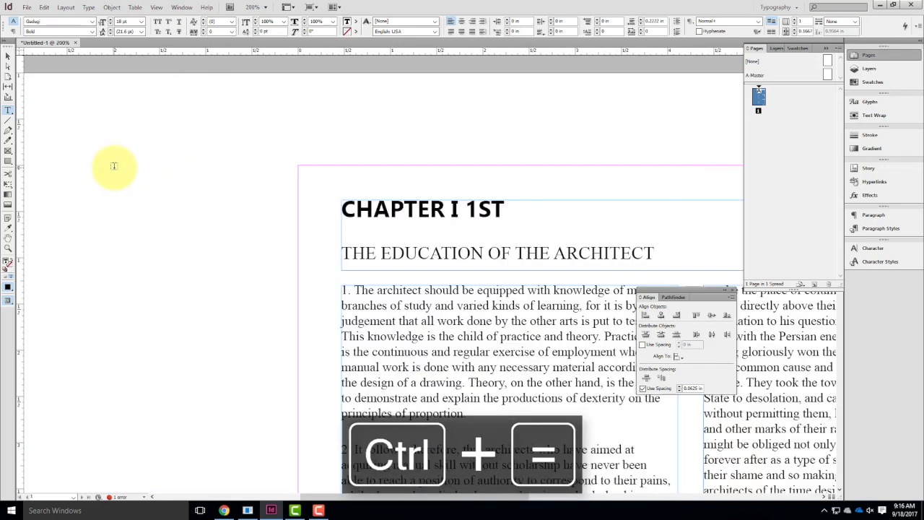
pyautogui.click(602, 262)
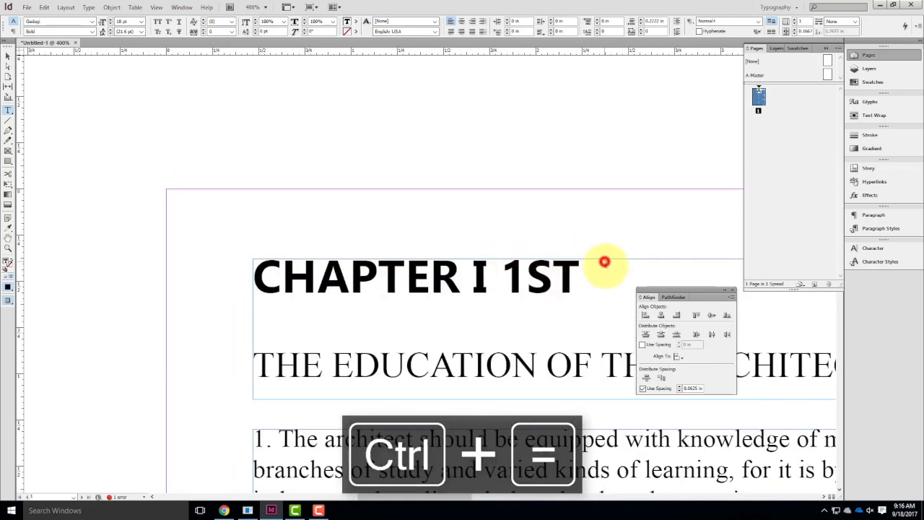
pyautogui.write('Y')
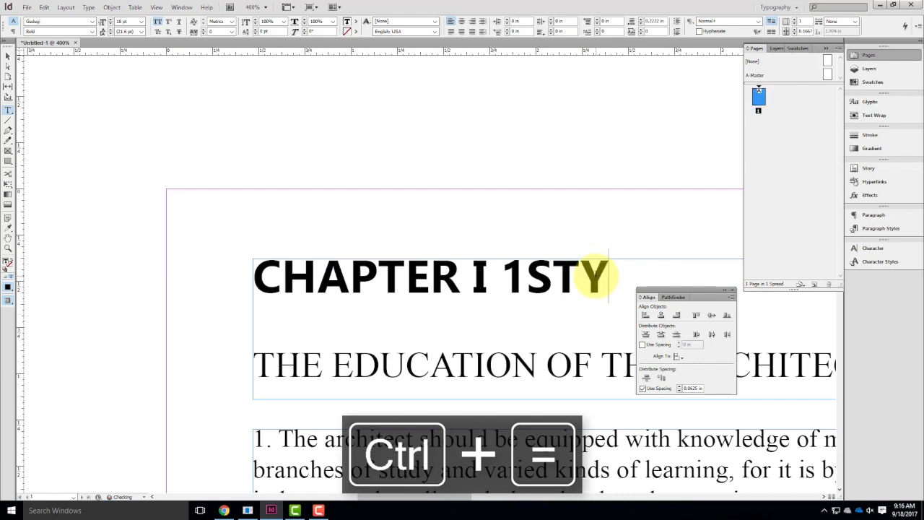
pyautogui.press('capslock')
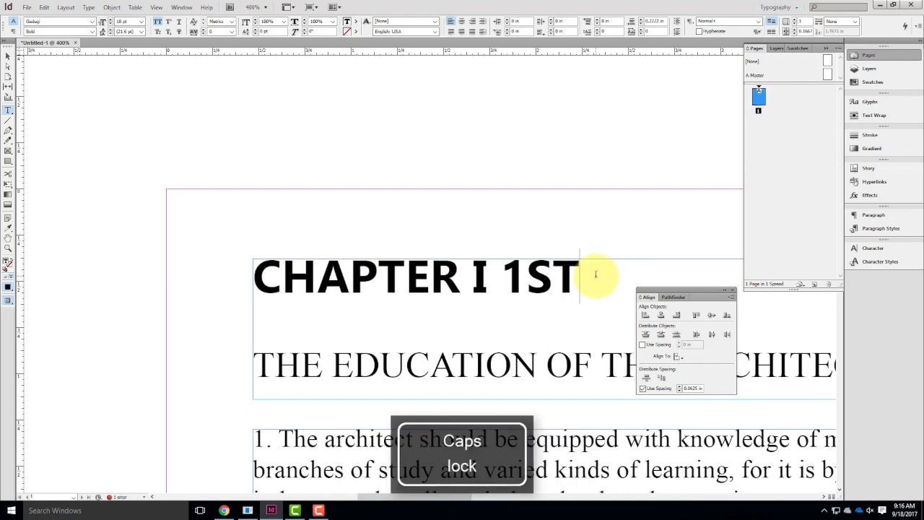
pyautogui.click(613, 274)
pyautogui.moveTo(598, 268); pyautogui.dragTo(586, 272)
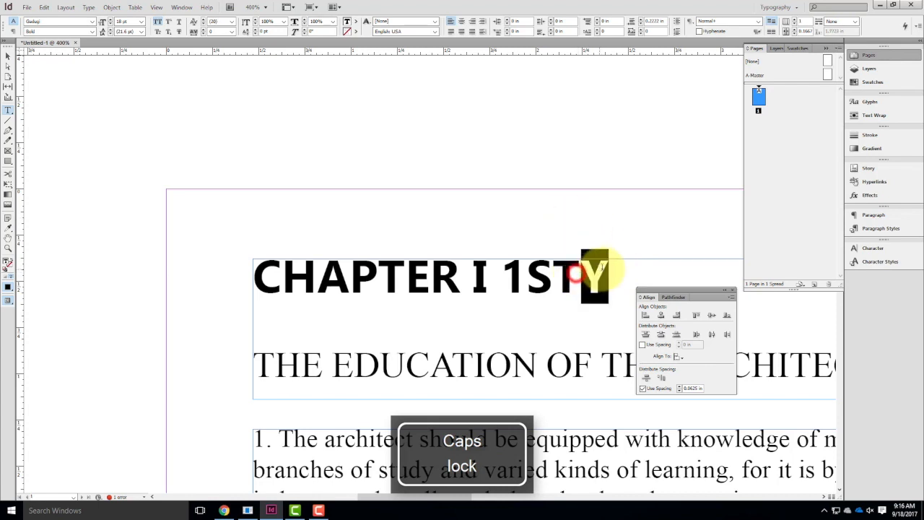
pyautogui.click(157, 21)
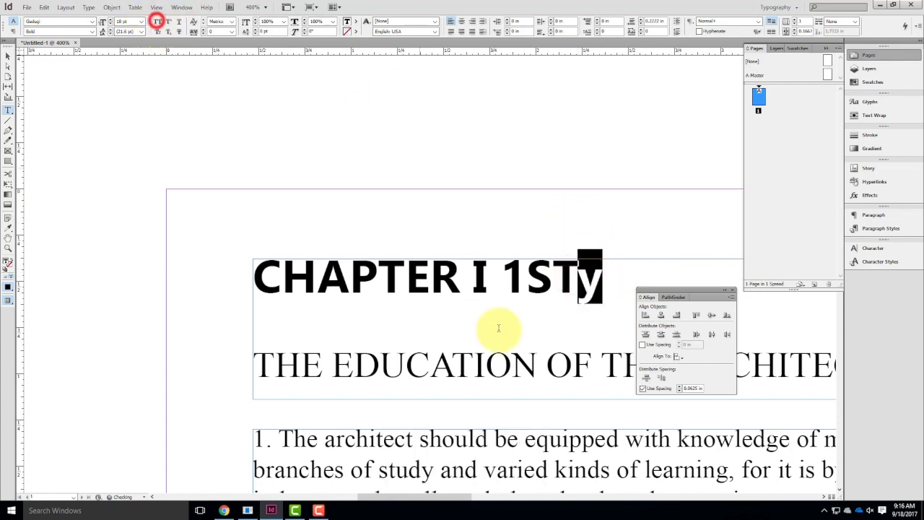
pyautogui.click(611, 303)
# Set the kerning between T and y to -160, and delete the trial text "1STy" from the heading.
pyautogui.click(577, 276)
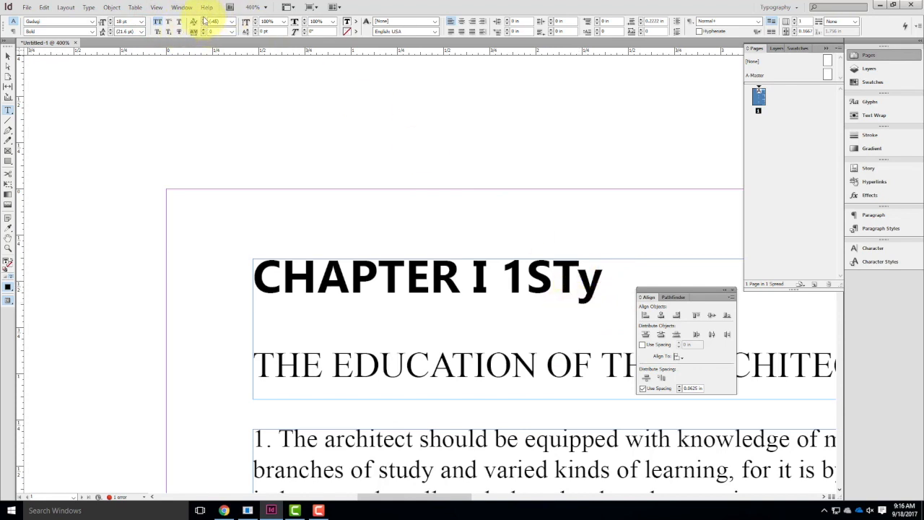
pyautogui.click(204, 21)
pyautogui.click(204, 22)
pyautogui.click(204, 22)
pyautogui.click(202, 23)
pyautogui.click(202, 24)
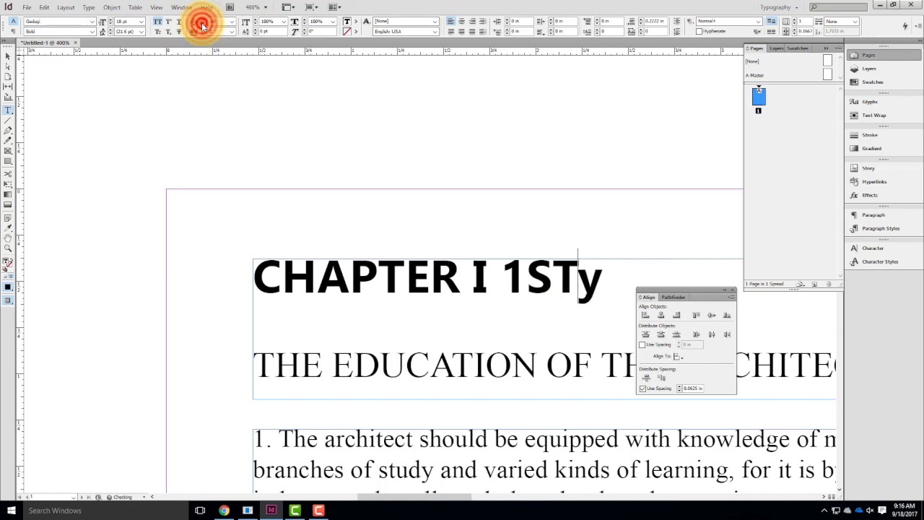
pyautogui.click(203, 25)
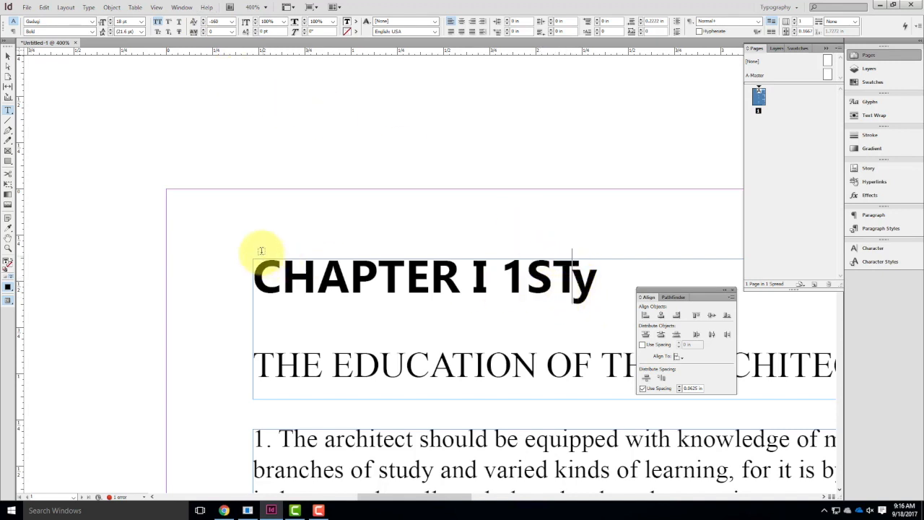
pyautogui.moveTo(603, 280); pyautogui.dragTo(479, 265)
pyautogui.press('BackSpace')
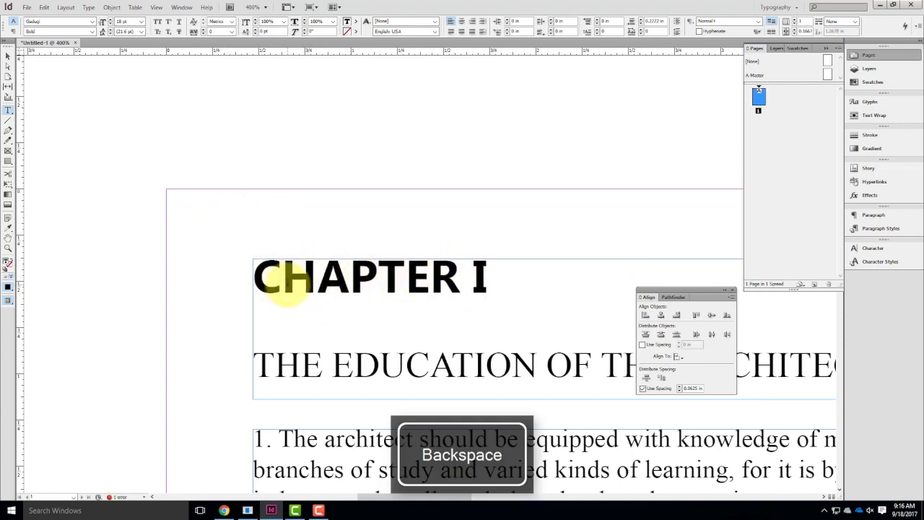
# Kern the letter pairs of CHAPTER manually, setting C-H to 10, A-P to 10 and P-T to 30, and adjust T-E.
pyautogui.click(283, 277)
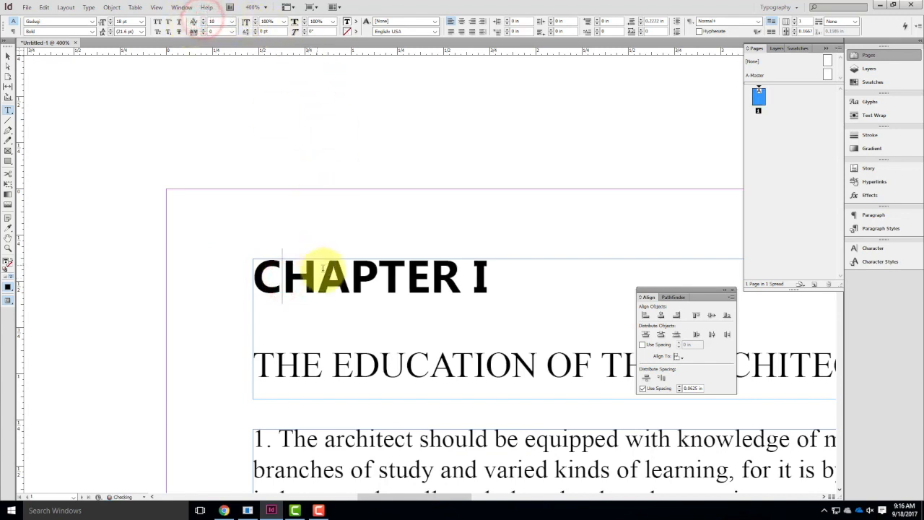
pyautogui.click(350, 276)
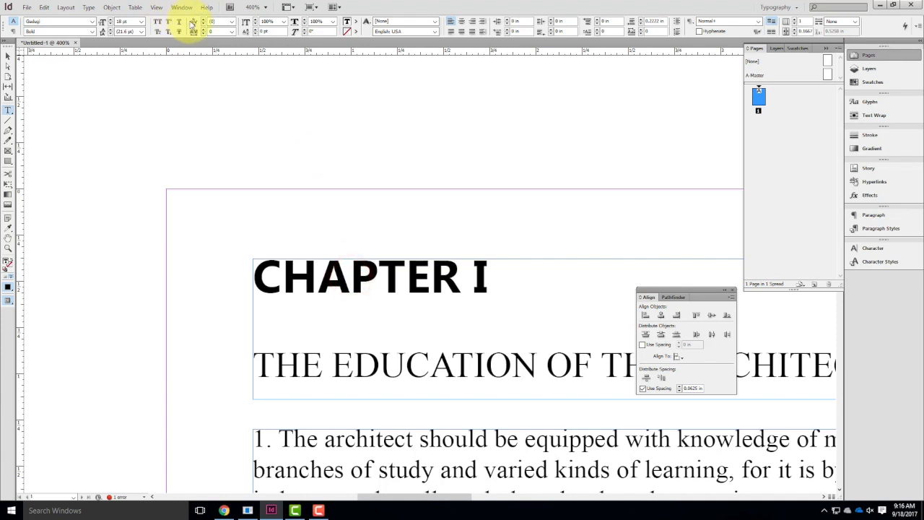
pyautogui.click(205, 22)
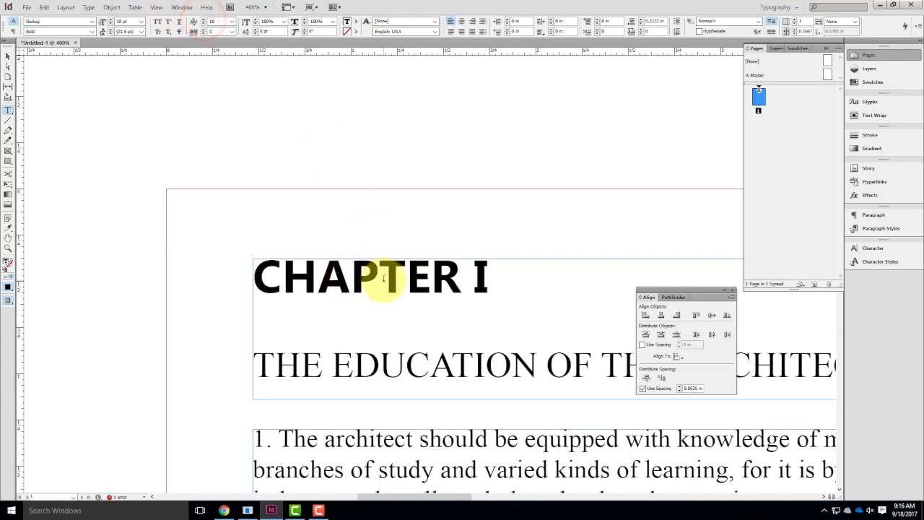
pyautogui.click(379, 273)
pyautogui.click(204, 21)
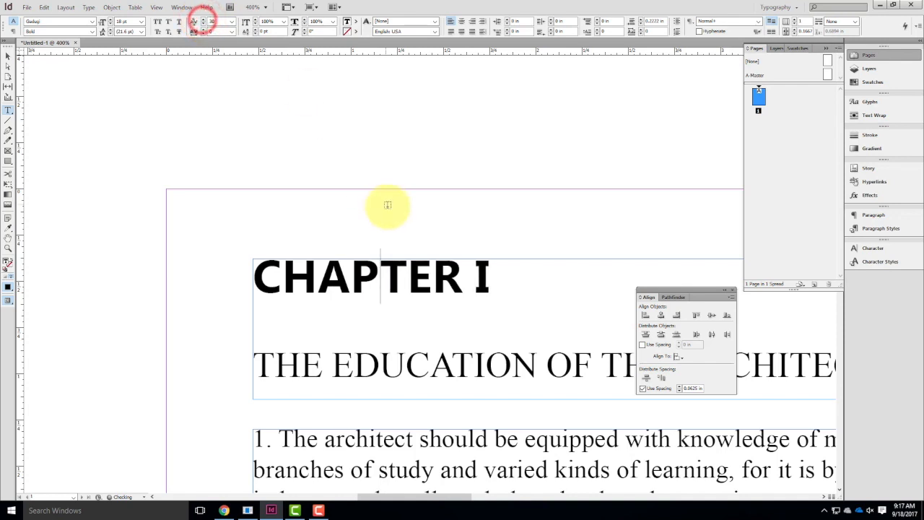
pyautogui.click(409, 275)
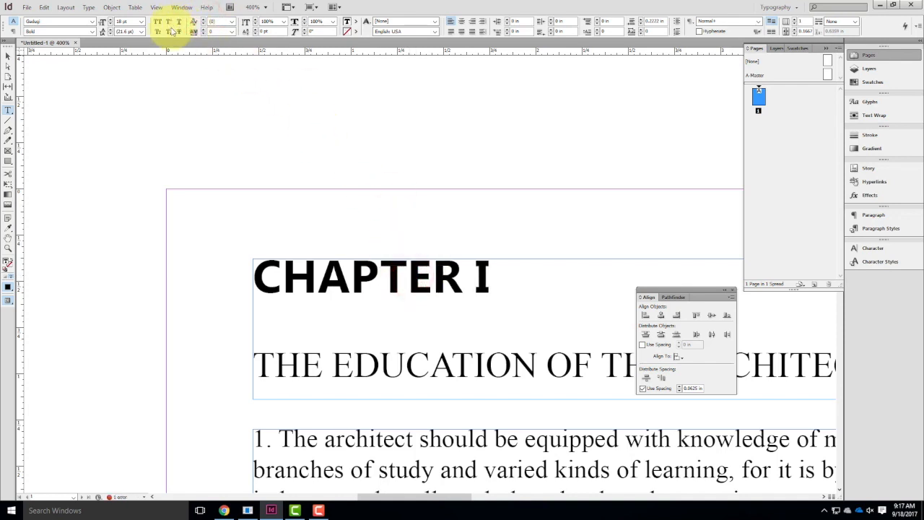
pyautogui.click(431, 278)
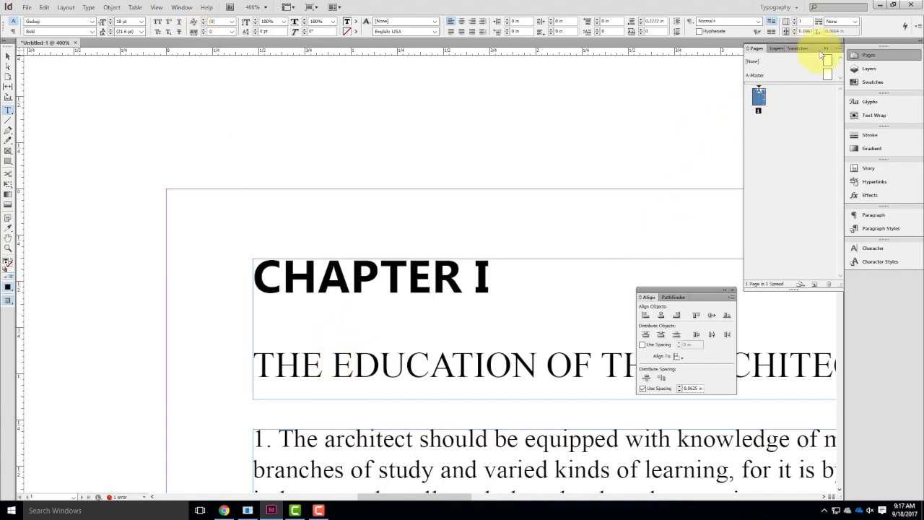
pyautogui.click(347, 307)
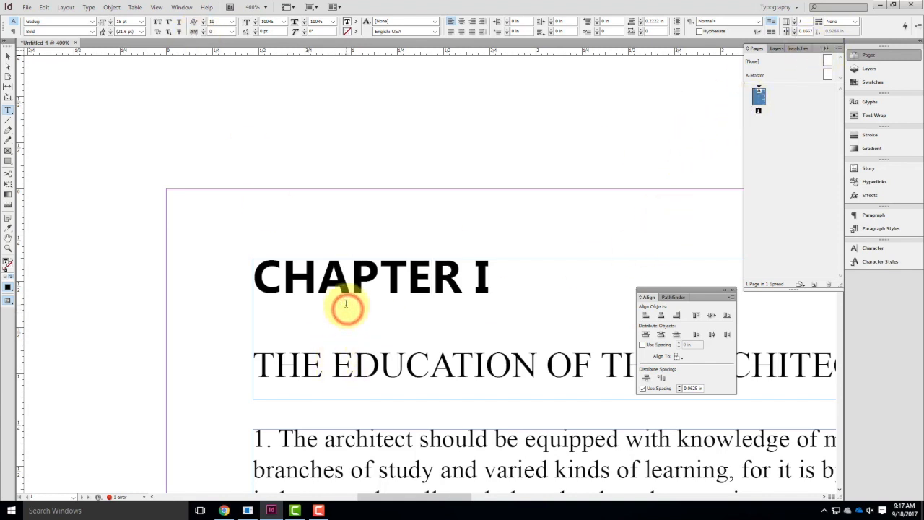
# Set the tracking of the whole numbered paragraph 1 in the first column to 20.
pyautogui.hotkey('ctrl', '-')
pyautogui.hotkey('ctrl', '-')
pyautogui.click(66, 7)
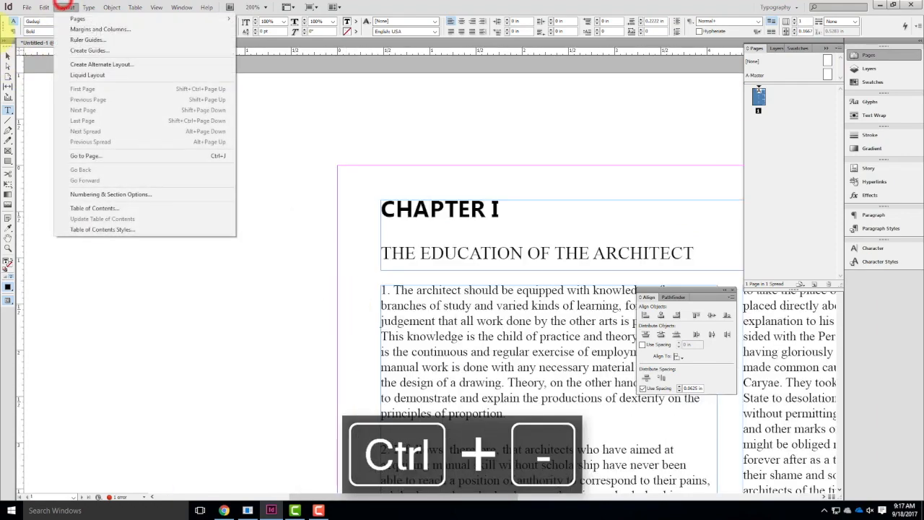
pyautogui.click(56, 102)
pyautogui.click(10, 57)
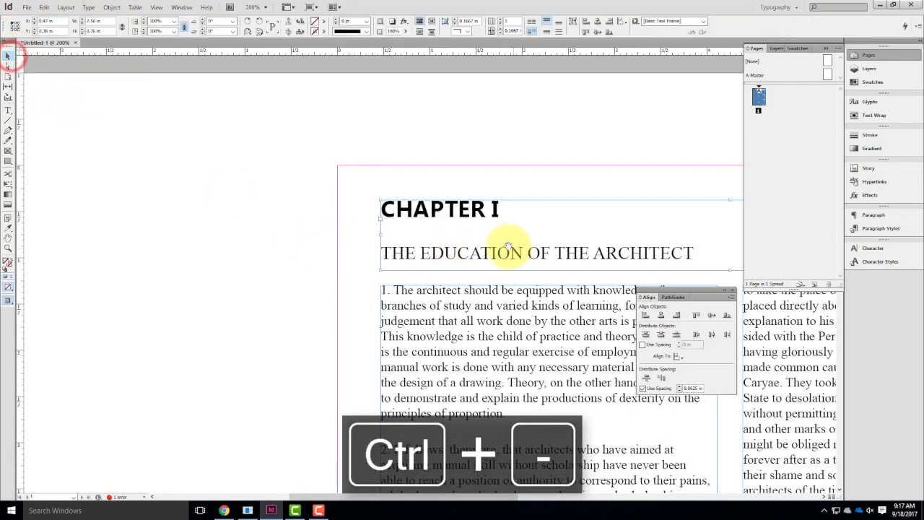
pyautogui.moveTo(500, 240); pyautogui.dragTo(341, 106)
pyautogui.doubleClick(237, 156)
pyautogui.moveTo(220, 151); pyautogui.dragTo(360, 278)
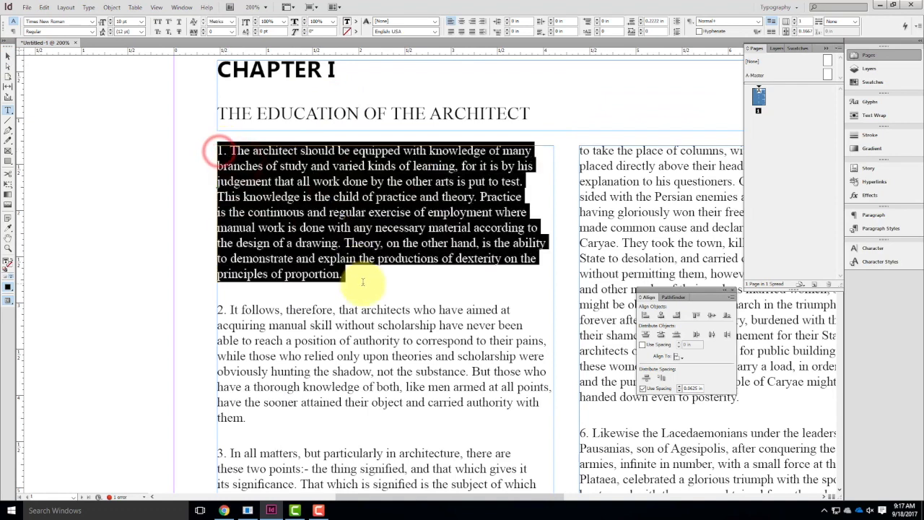
pyautogui.click(204, 33)
pyautogui.click(204, 33)
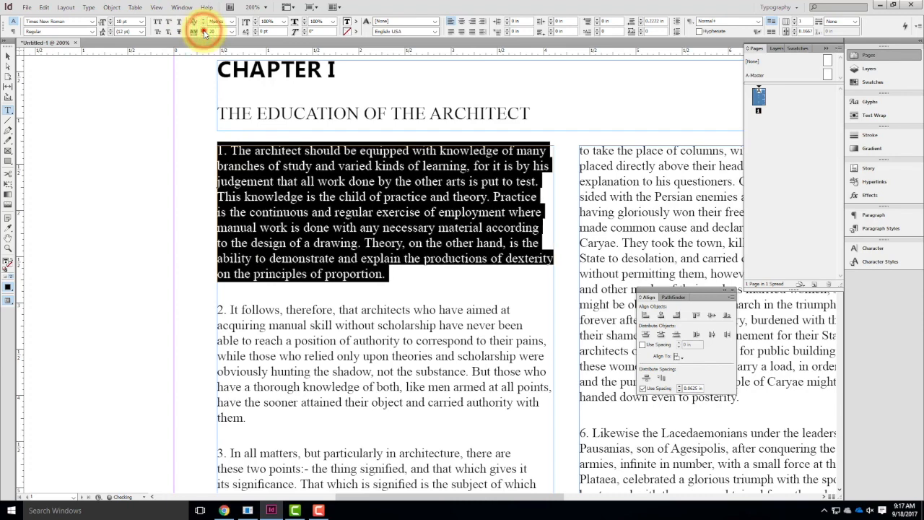
# Increase the tracking of the selected numbered paragraph 1 to 90 and deselect the text.
pyautogui.click(205, 34)
pyautogui.click(204, 34)
pyautogui.click(204, 33)
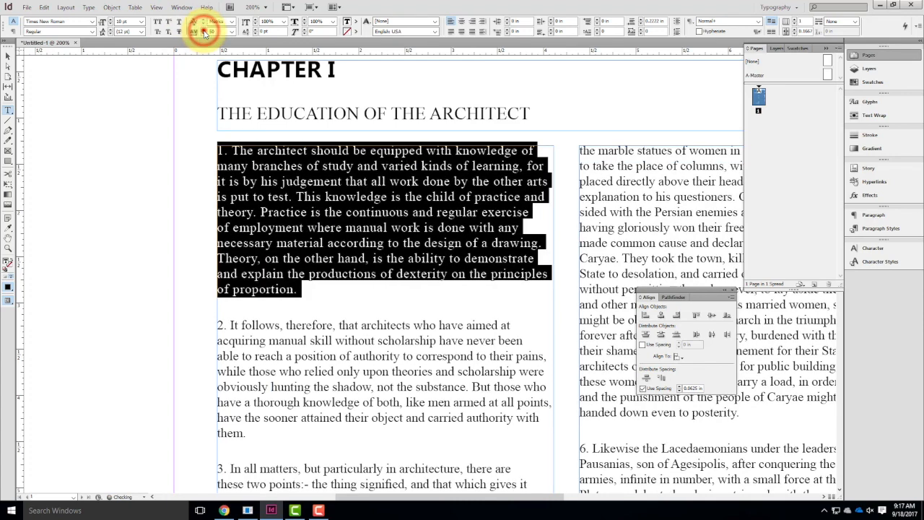
pyautogui.click(204, 33)
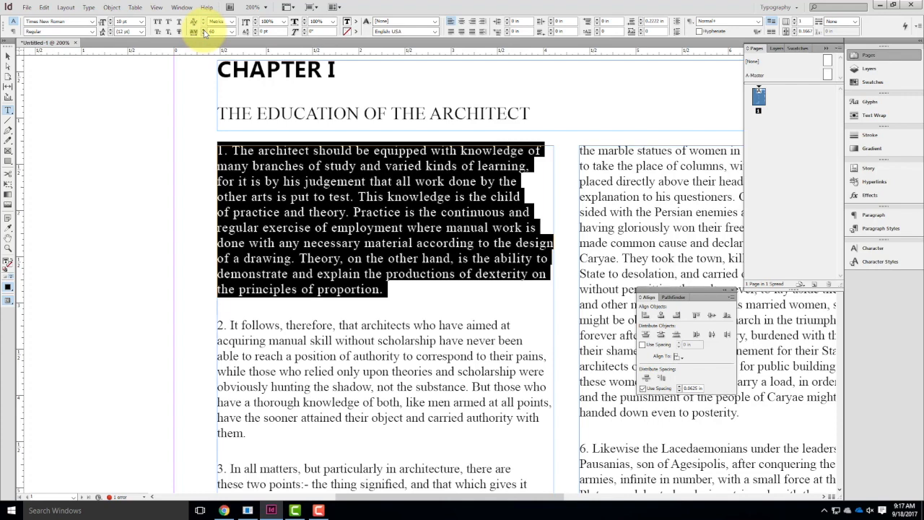
pyautogui.click(203, 32)
pyautogui.click(202, 31)
pyautogui.click(200, 30)
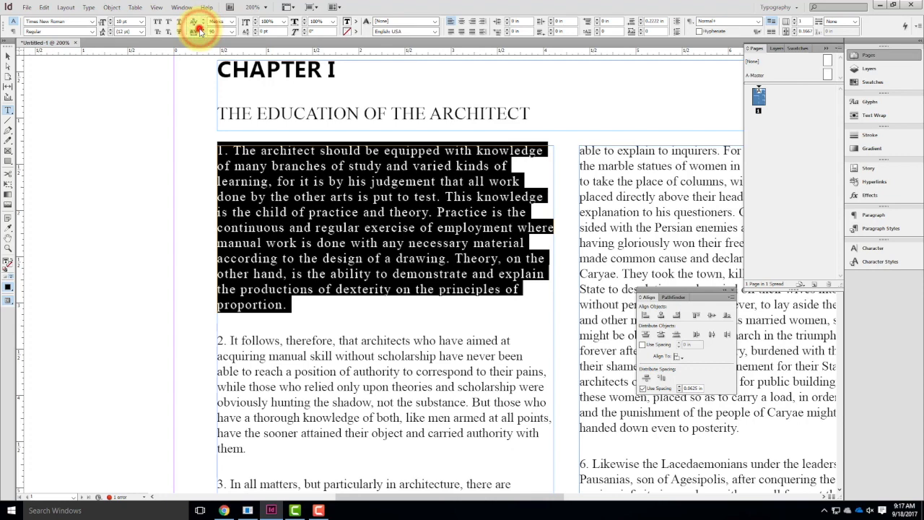
pyautogui.click(173, 142)
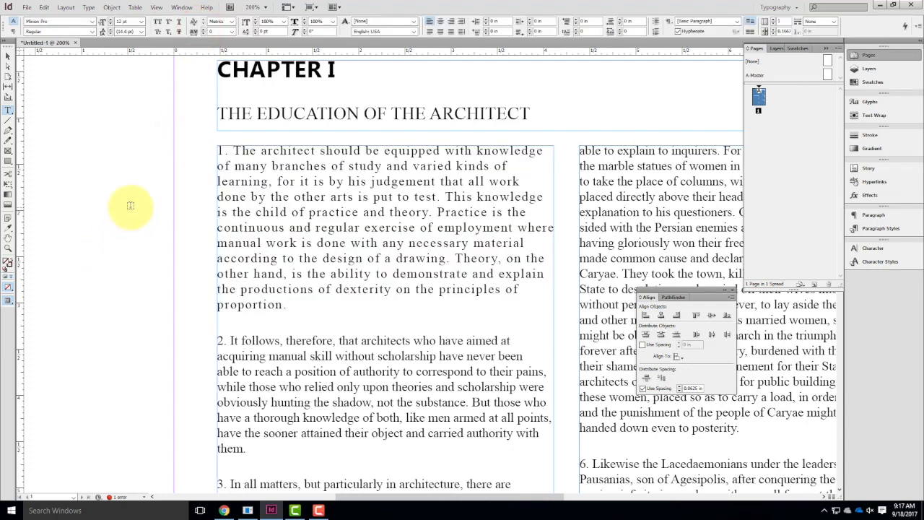
# Set the tracking of the whole numbered paragraph 1 in the first column to -50.
pyautogui.moveTo(297, 305); pyautogui.dragTo(189, 153)
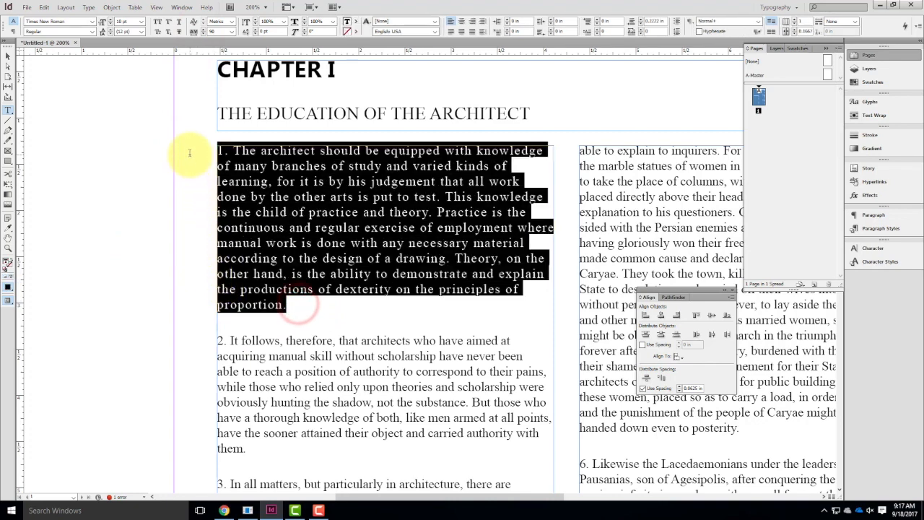
pyautogui.click(231, 32)
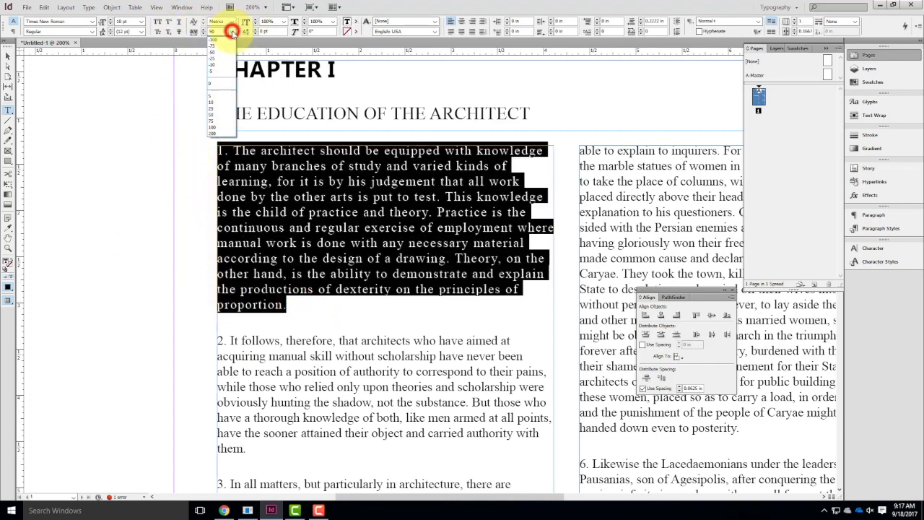
pyautogui.click(211, 54)
pyautogui.click(333, 289)
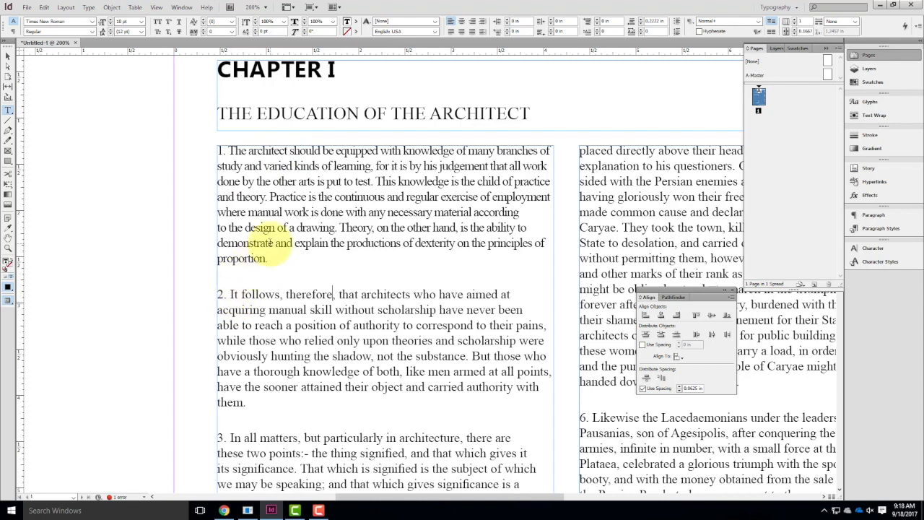
# Change the tracking of numbered paragraph 1 in the first column to -5.
pyautogui.moveTo(268, 260); pyautogui.dragTo(185, 140)
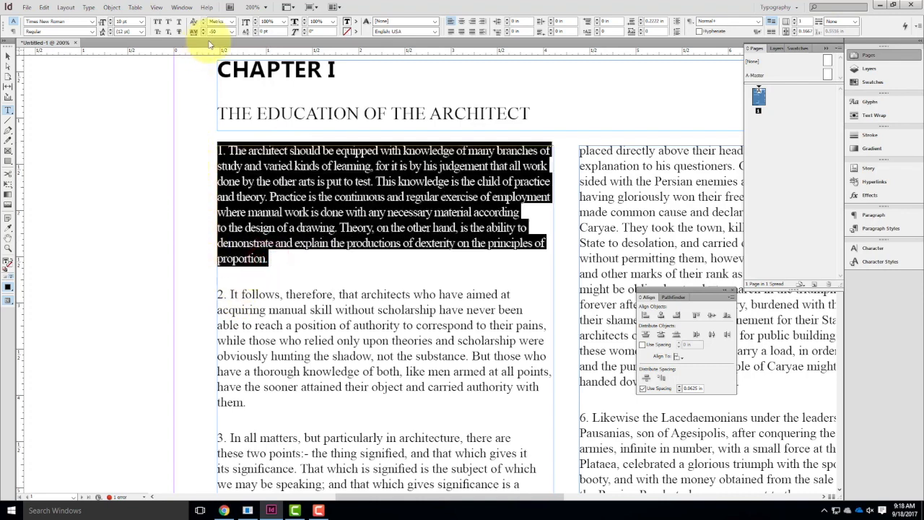
pyautogui.click(231, 32)
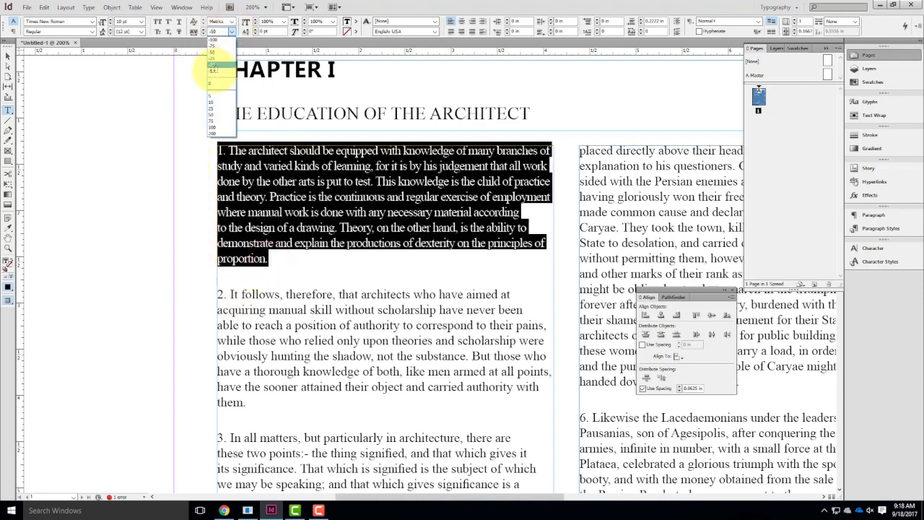
pyautogui.click(212, 70)
pyautogui.click(404, 374)
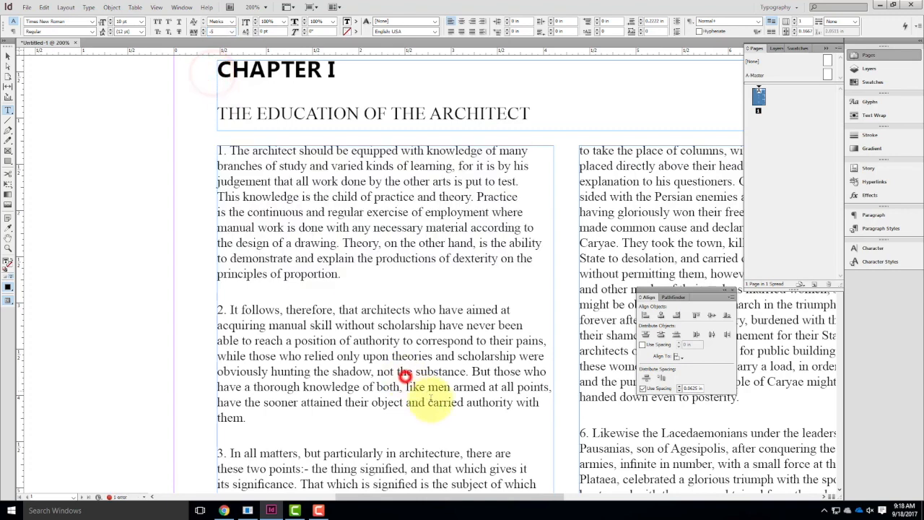
# Reset the tracking of numbered paragraph 1 in the first column to 0.
pyautogui.moveTo(346, 274); pyautogui.dragTo(163, 129)
pyautogui.click(231, 32)
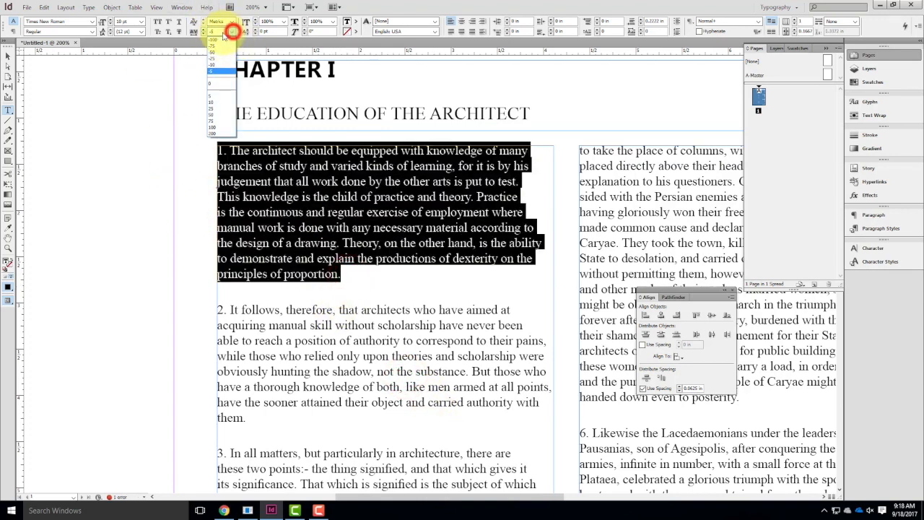
pyautogui.click(211, 86)
pyautogui.click(205, 146)
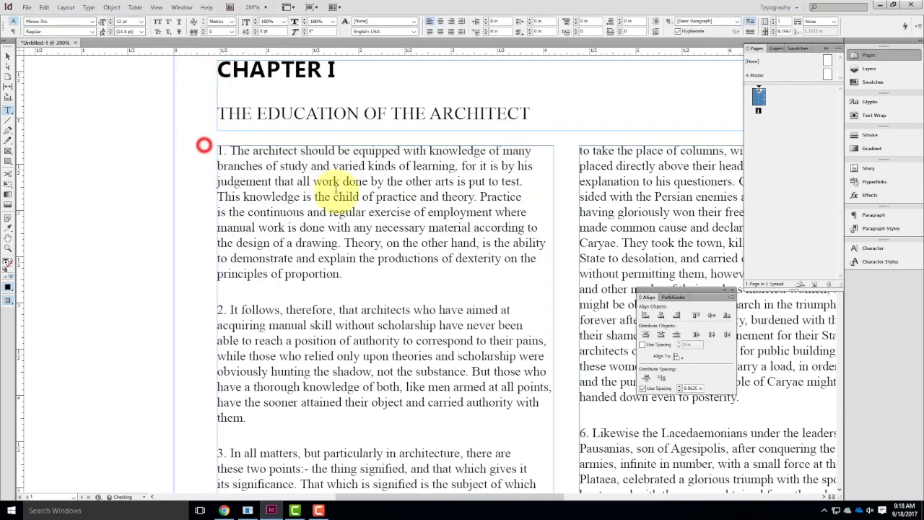
# Try a 200% vertical scale on the first T of the subtitle, and undo it.
pyautogui.click(265, 31)
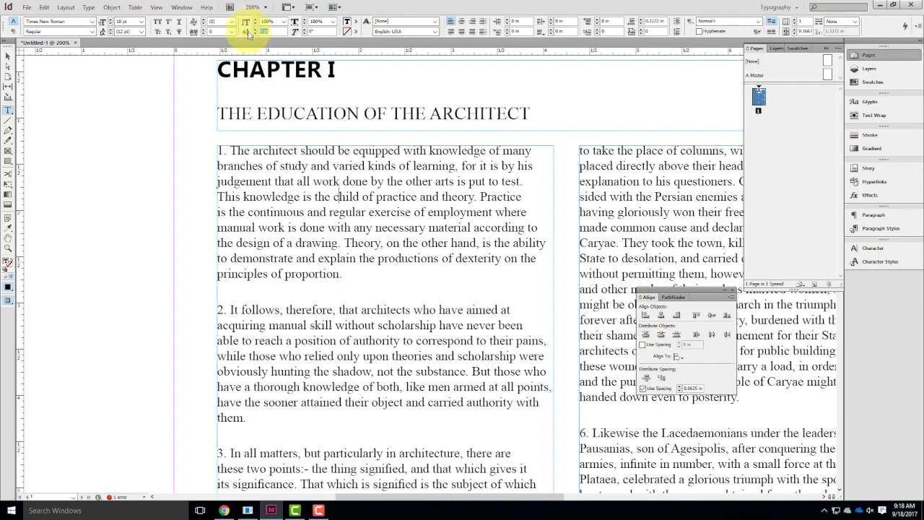
pyautogui.moveTo(227, 112); pyautogui.dragTo(218, 113)
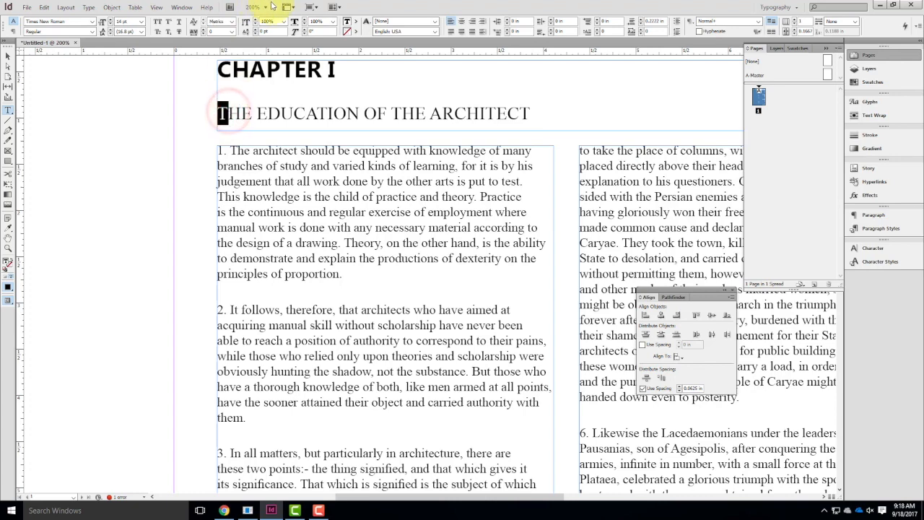
pyautogui.click(284, 21)
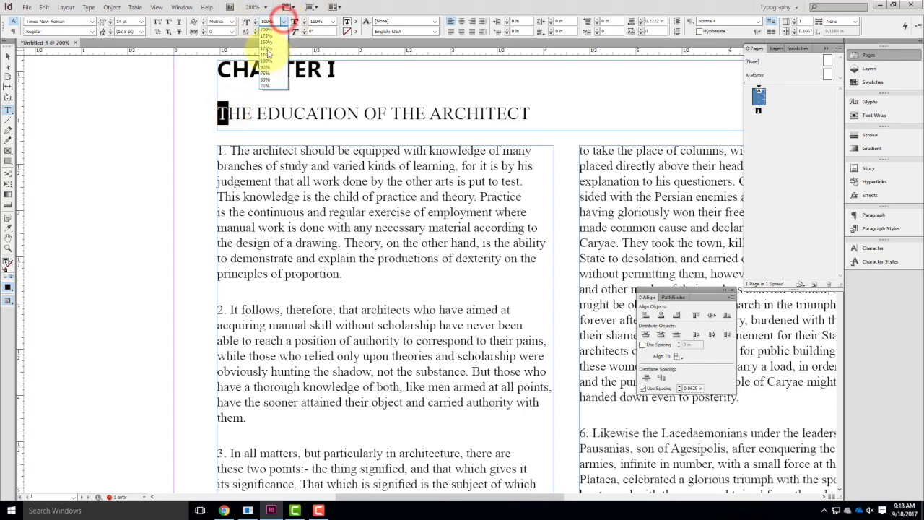
pyautogui.click(264, 30)
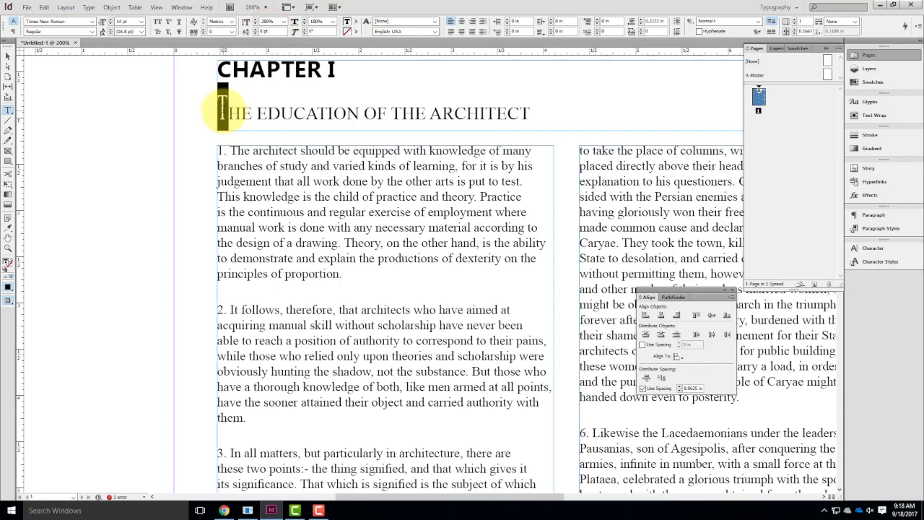
pyautogui.hotkey('ctrl', 'z')
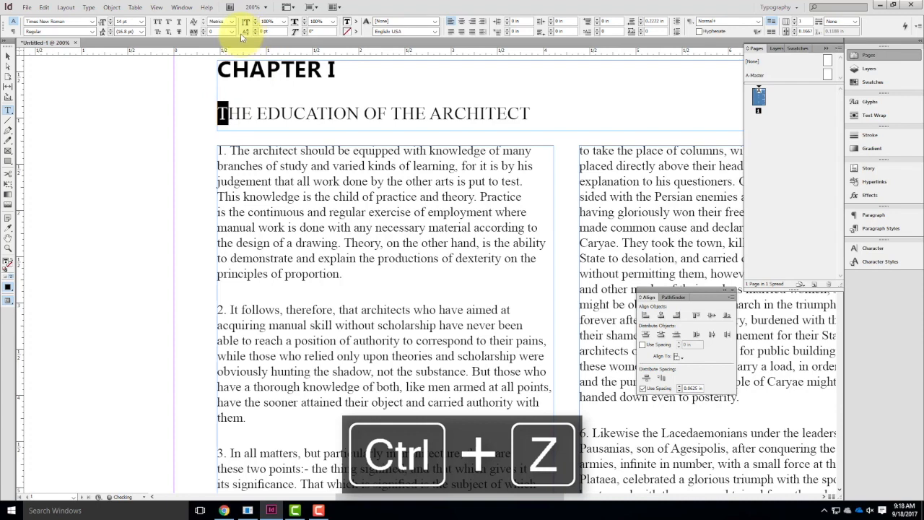
pyautogui.click(223, 105)
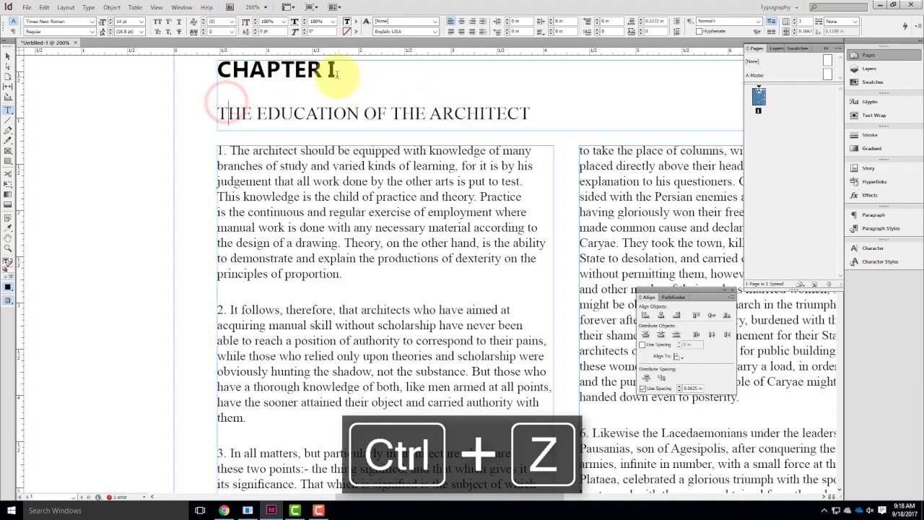
# Raise the baseline shift of the U in the subtitle's word EDUCATION, and return it to 0 pt.
pyautogui.moveTo(282, 117); pyautogui.dragTo(293, 117)
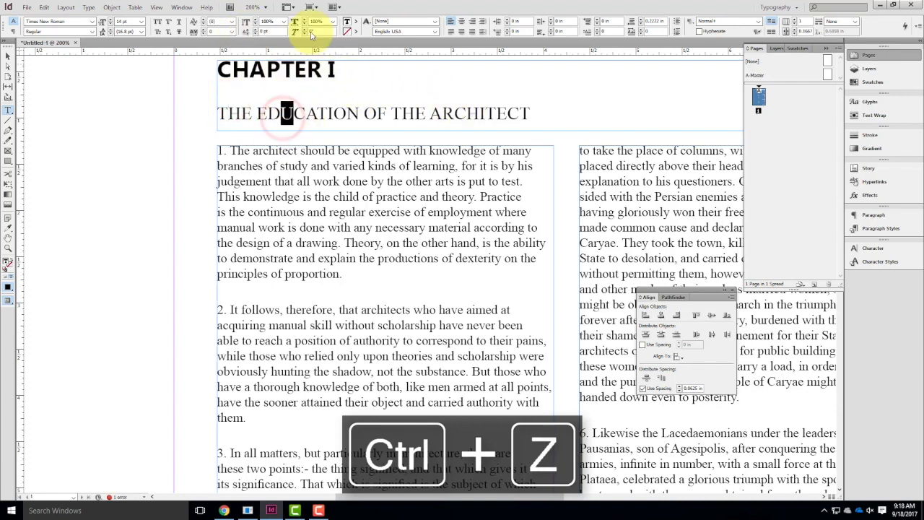
pyautogui.click(255, 29)
pyautogui.click(255, 29)
pyautogui.click(358, 90)
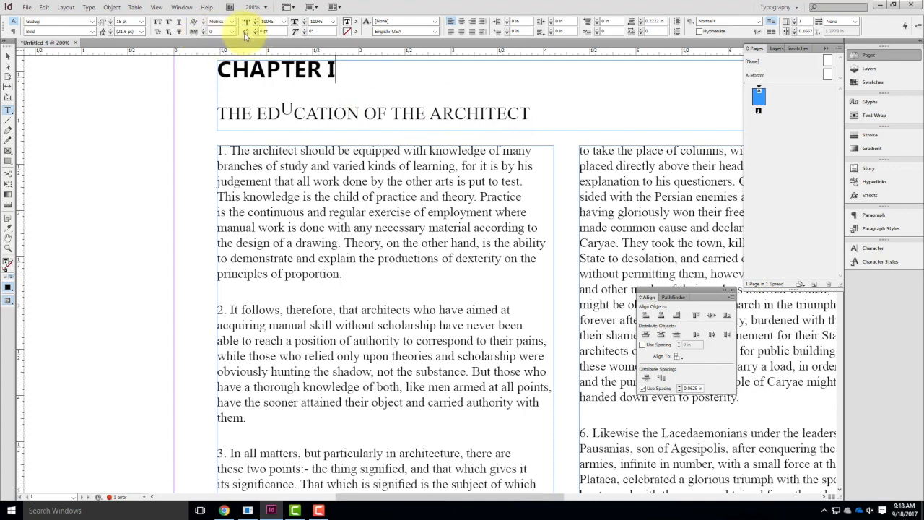
pyautogui.moveTo(281, 109); pyautogui.dragTo(293, 110)
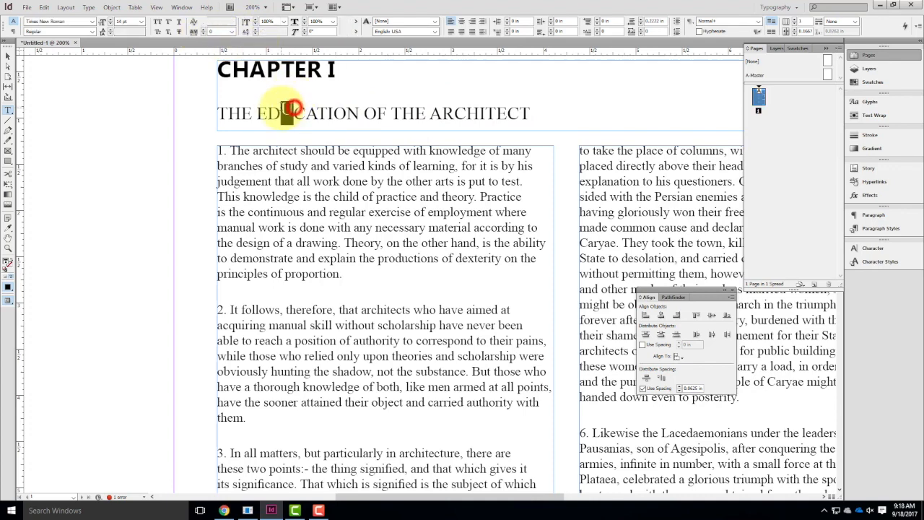
pyautogui.click(256, 34)
pyautogui.click(255, 34)
pyautogui.click(255, 34)
pyautogui.click(256, 34)
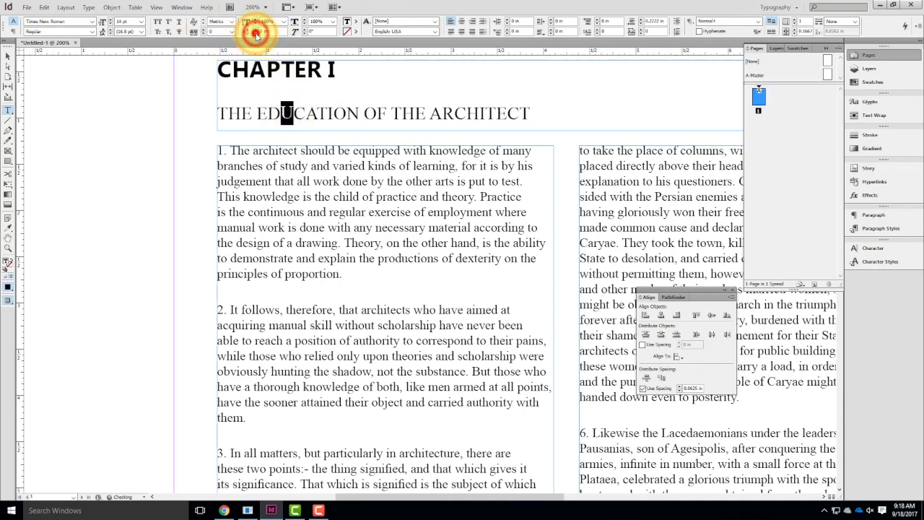
# Try a 150% horizontal scale on the U of EDUCATION, and return it to 100%.
pyautogui.click(332, 21)
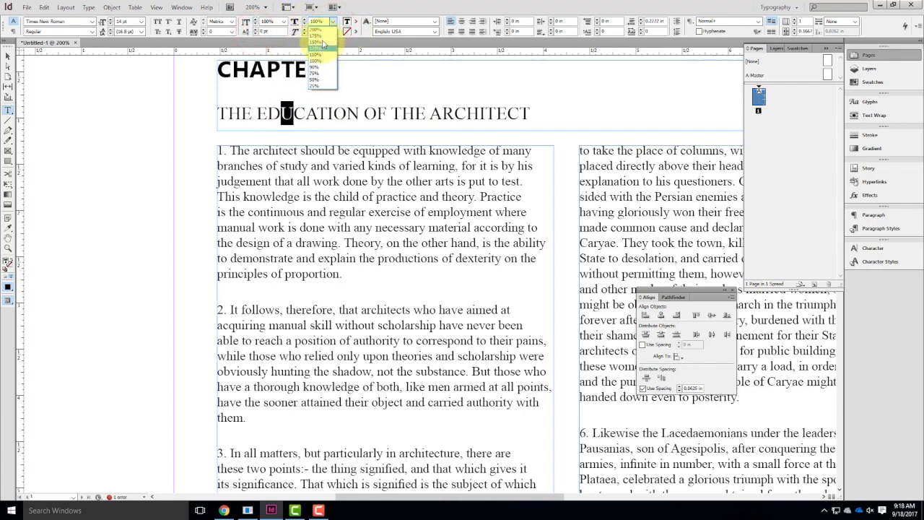
pyautogui.click(317, 43)
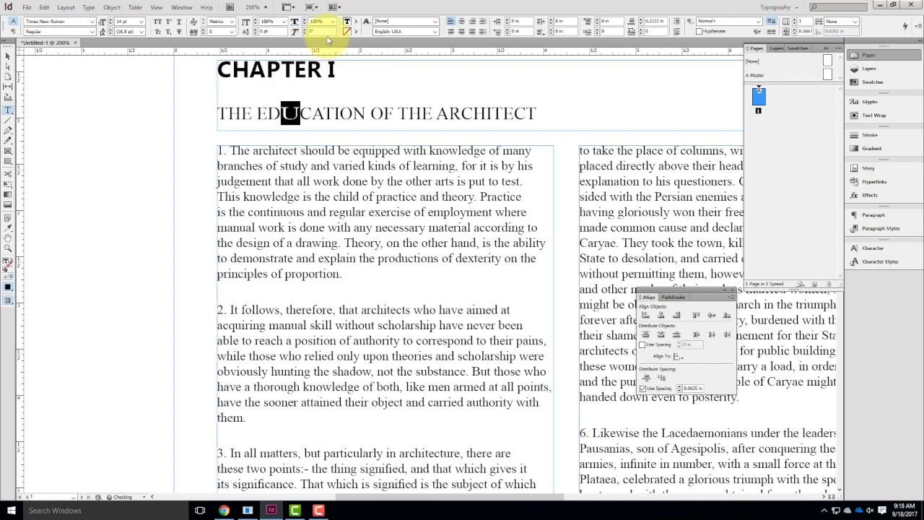
pyautogui.click(332, 22)
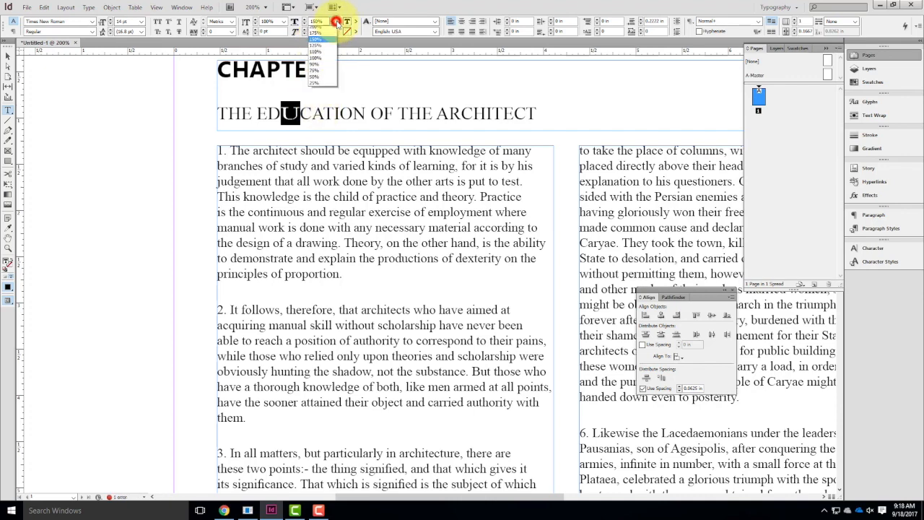
pyautogui.click(320, 61)
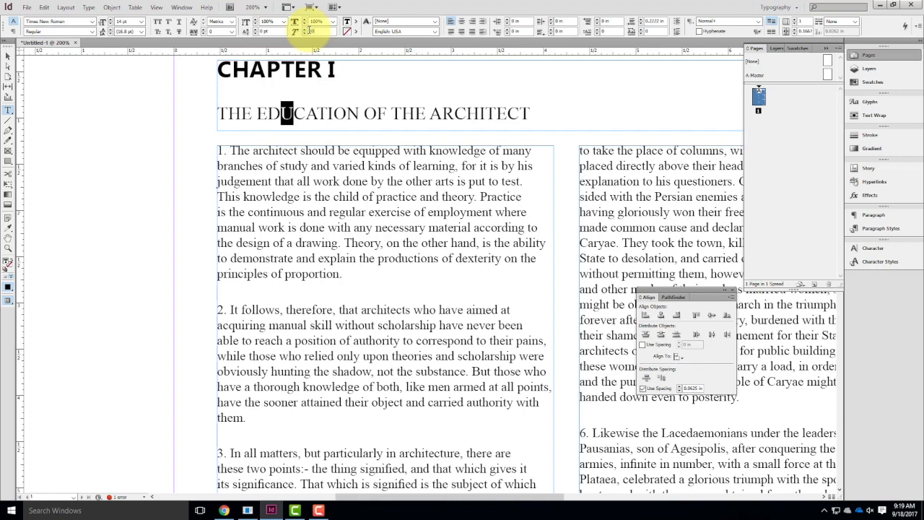
# Try a 30° skew on the U of EDUCATION, and return it to 0°.
pyautogui.write('30')
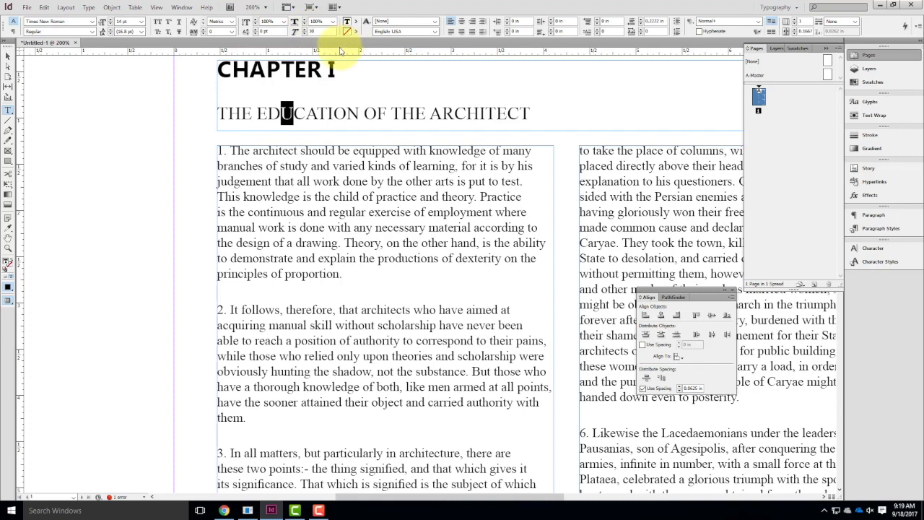
pyautogui.press('Tab')
pyautogui.click(322, 32)
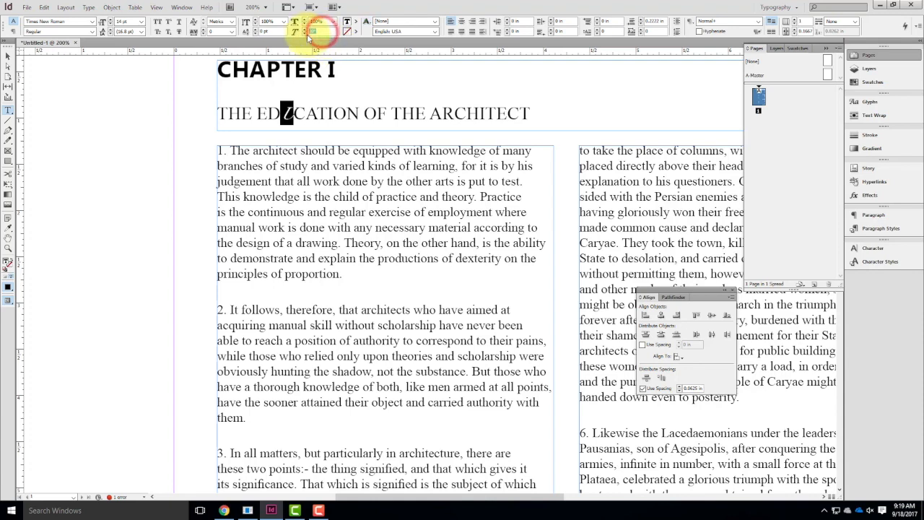
pyautogui.press('Tab')
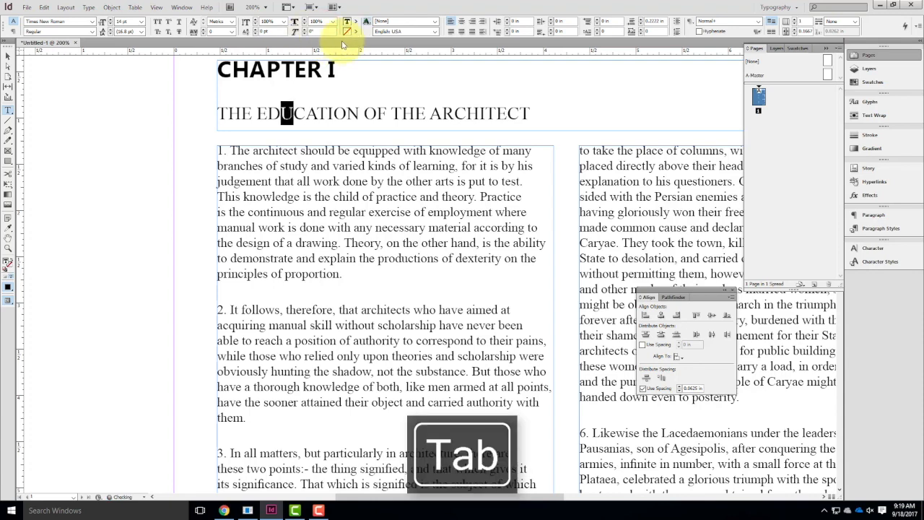
pyautogui.click(297, 118)
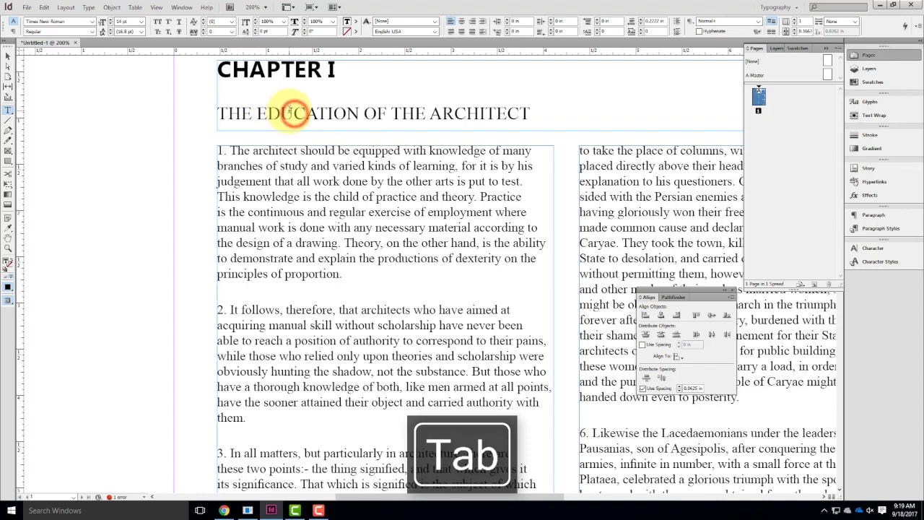
# Color the word EDUCATION in the subtitle dark blue with RGB values 35, 29, 89.
pyautogui.moveTo(259, 116); pyautogui.dragTo(360, 114)
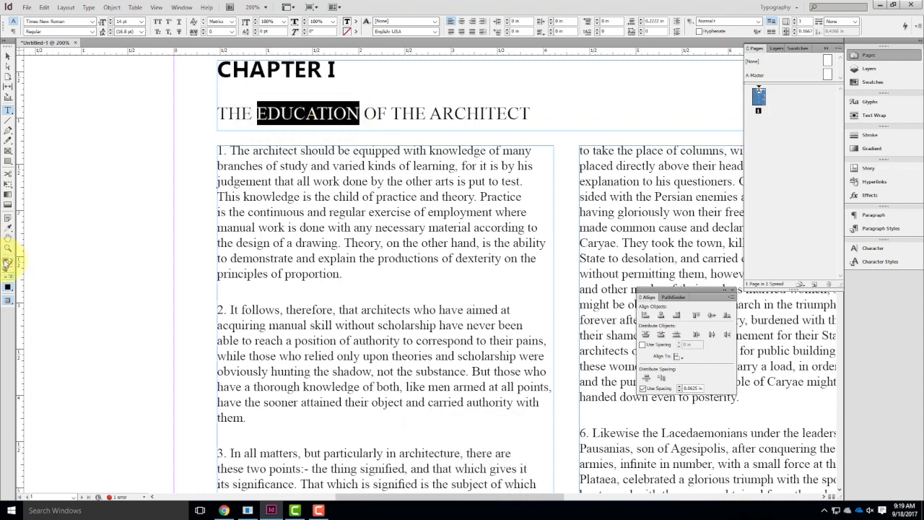
pyautogui.doubleClick(8, 261)
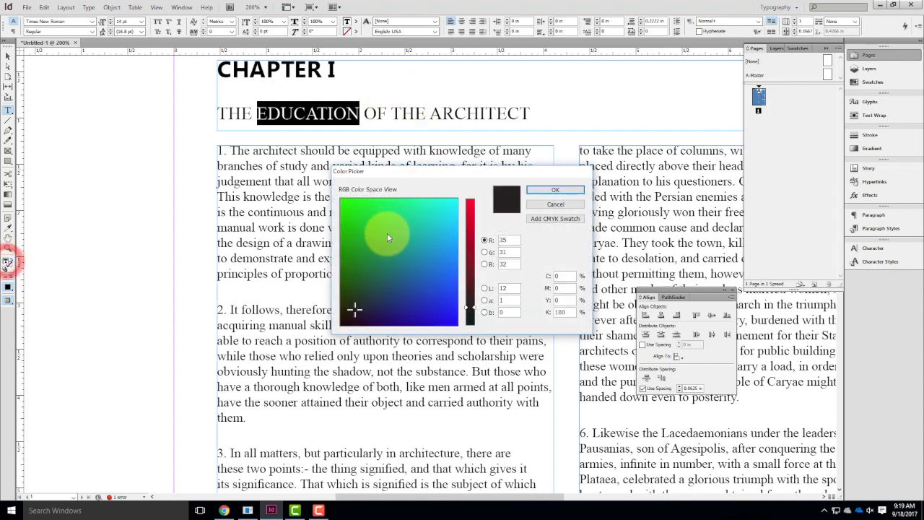
pyautogui.moveTo(386, 280); pyautogui.dragTo(381, 310)
pyautogui.click(554, 190)
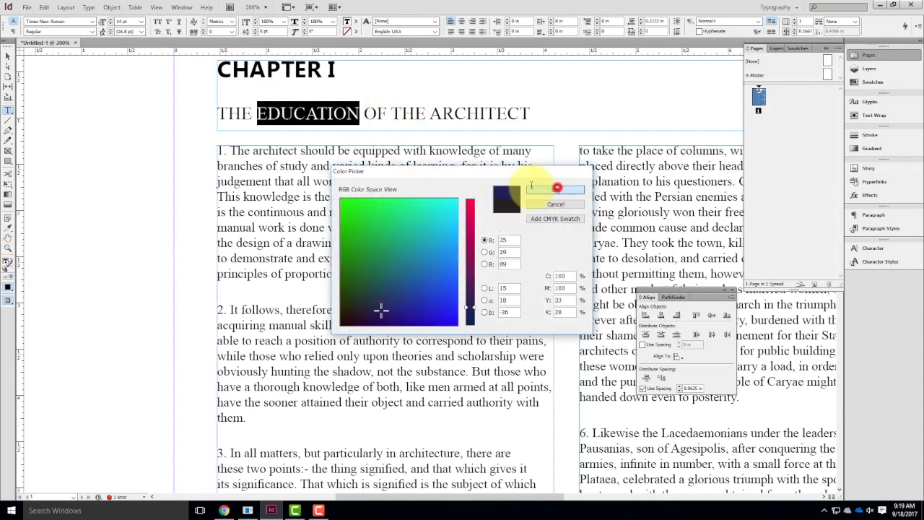
# Recolor the text of the word EDUCATION magenta, using a red value of 215, and deselect it.
pyautogui.doubleClick(314, 111)
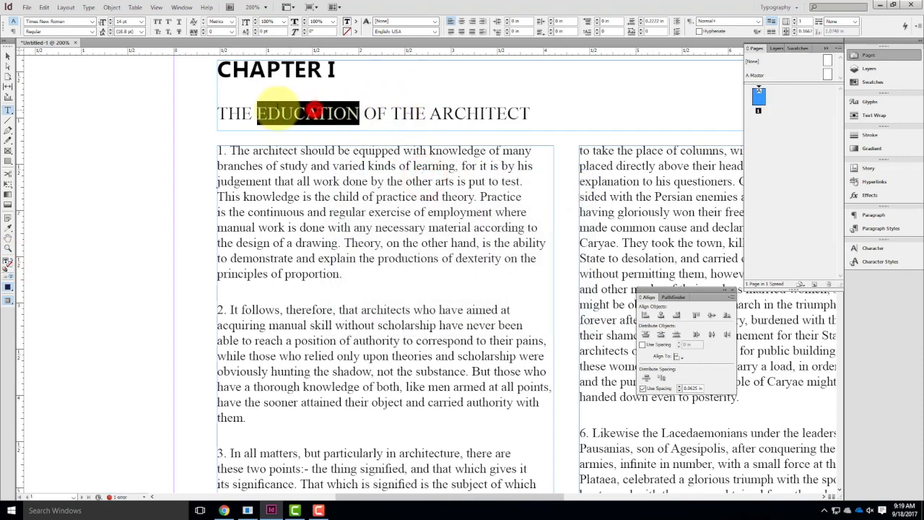
pyautogui.doubleClick(7, 263)
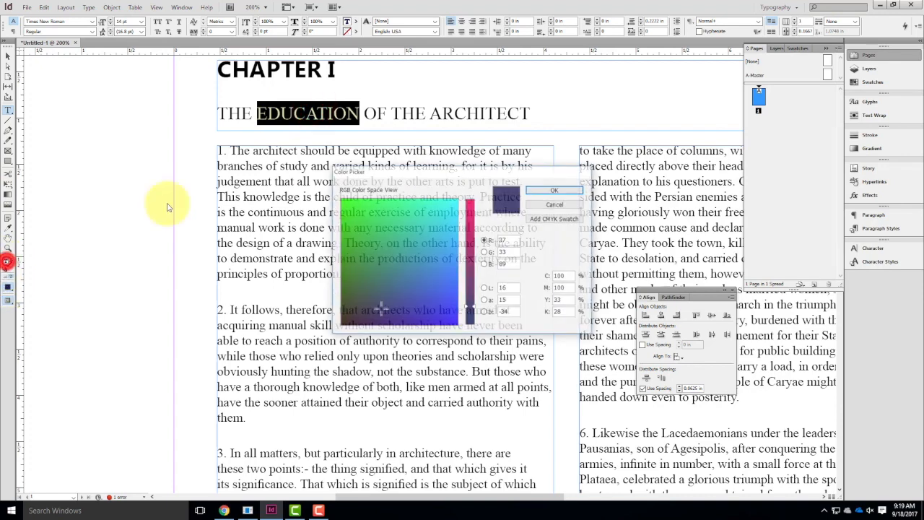
pyautogui.click(470, 218)
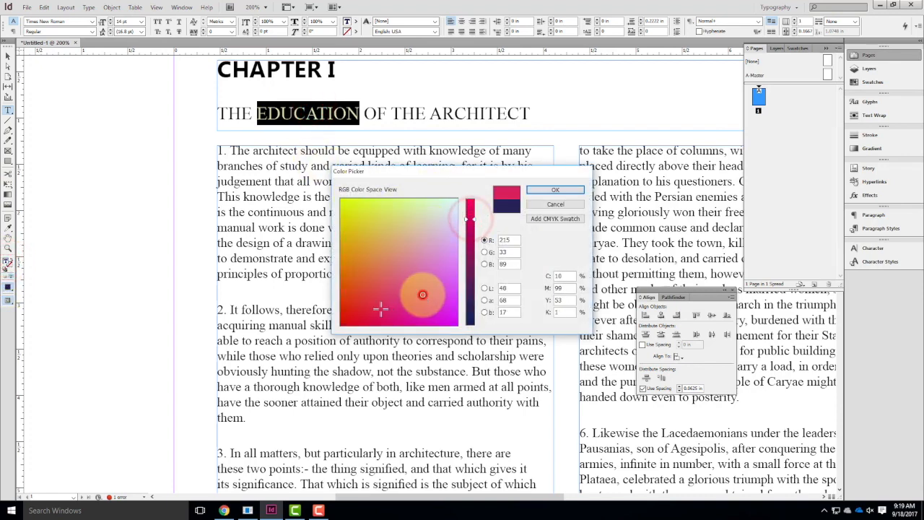
pyautogui.click(547, 189)
pyautogui.click(294, 202)
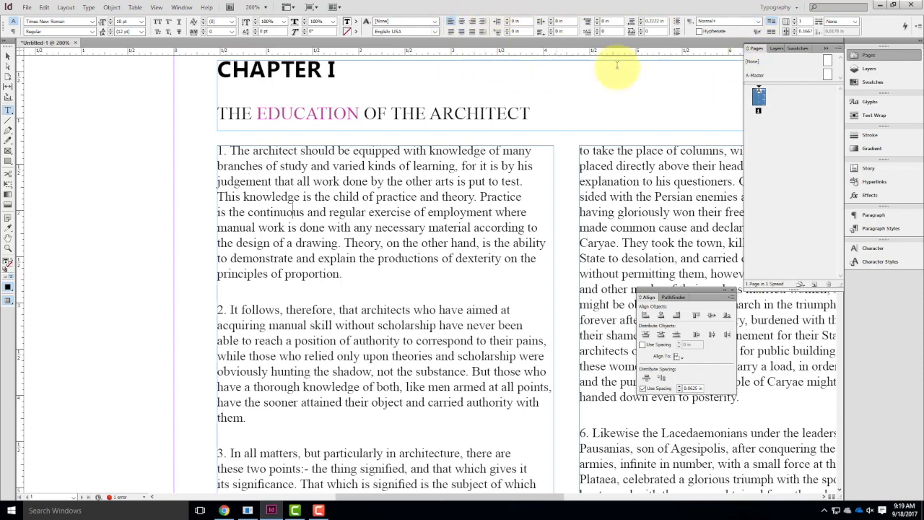
# Try centered and right alignment on the first body paragraph, and return it to left alignment.
pyautogui.click(281, 263)
pyautogui.moveTo(361, 274); pyautogui.dragTo(193, 152)
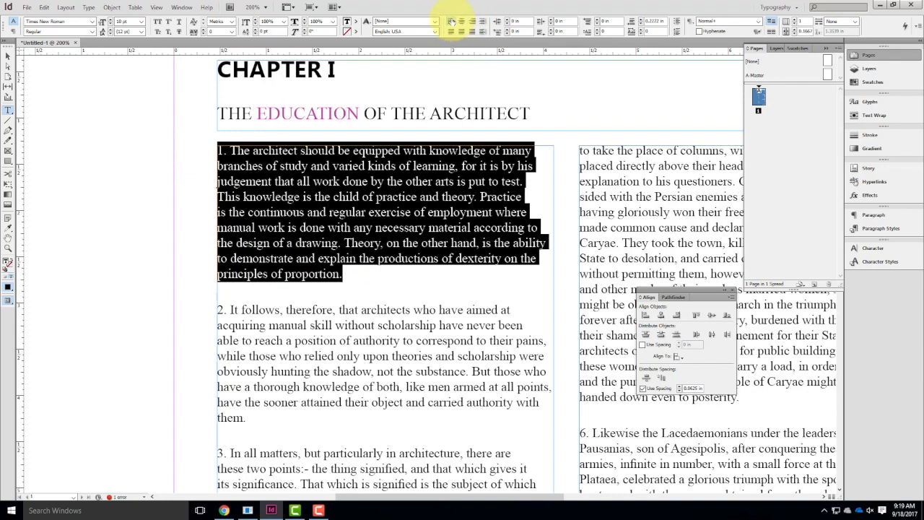
pyautogui.click(460, 23)
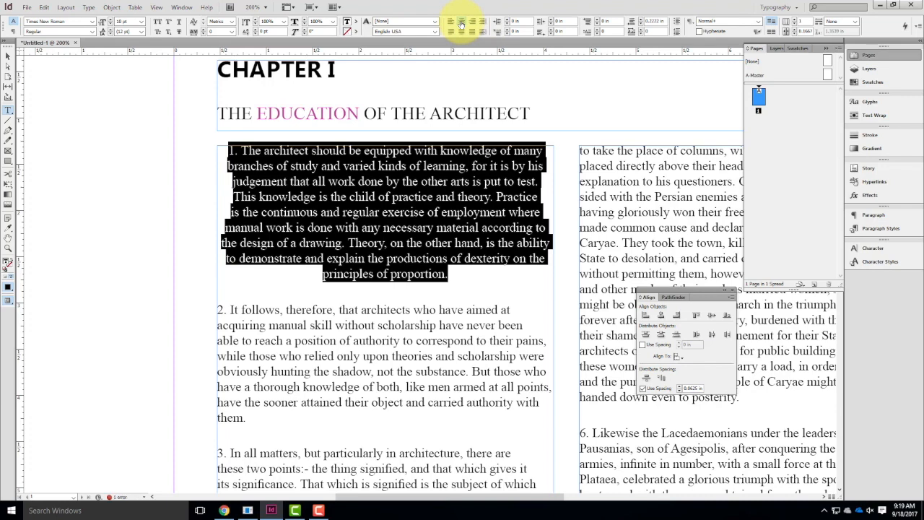
pyautogui.click(472, 23)
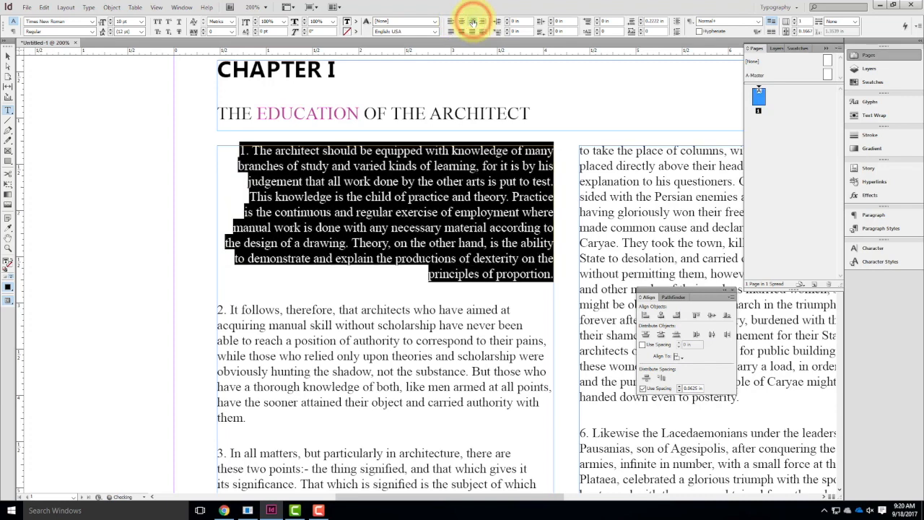
pyautogui.click(450, 22)
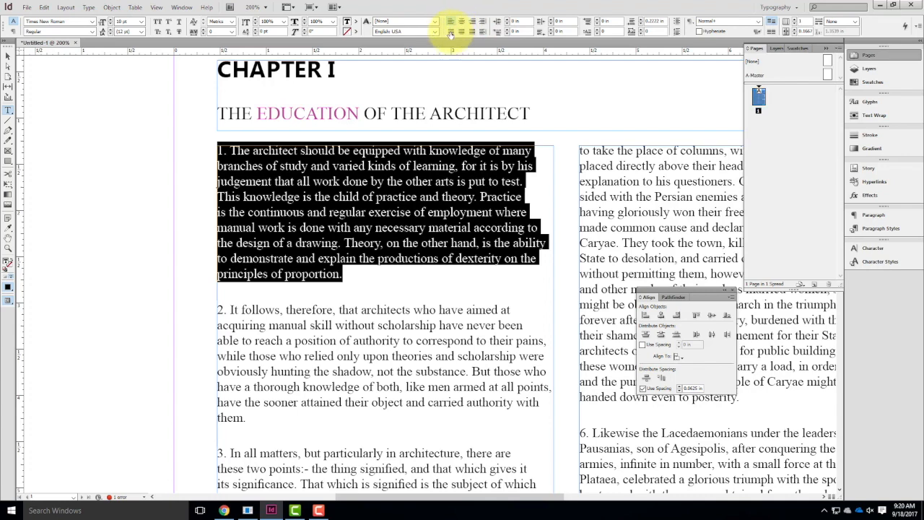
# Try justifying the first body paragraph with its last line aligned left, and restore plain left alignment.
pyautogui.click(451, 33)
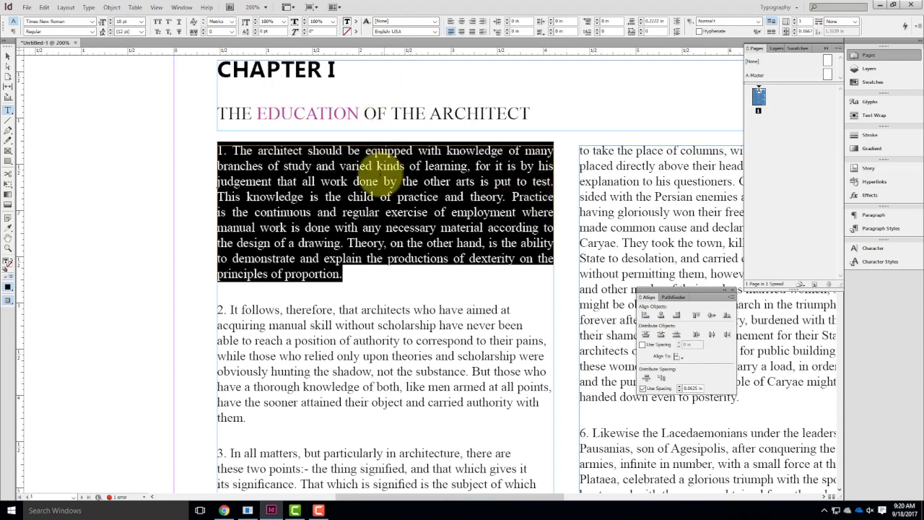
pyautogui.click(366, 259)
pyautogui.moveTo(341, 274); pyautogui.dragTo(206, 149)
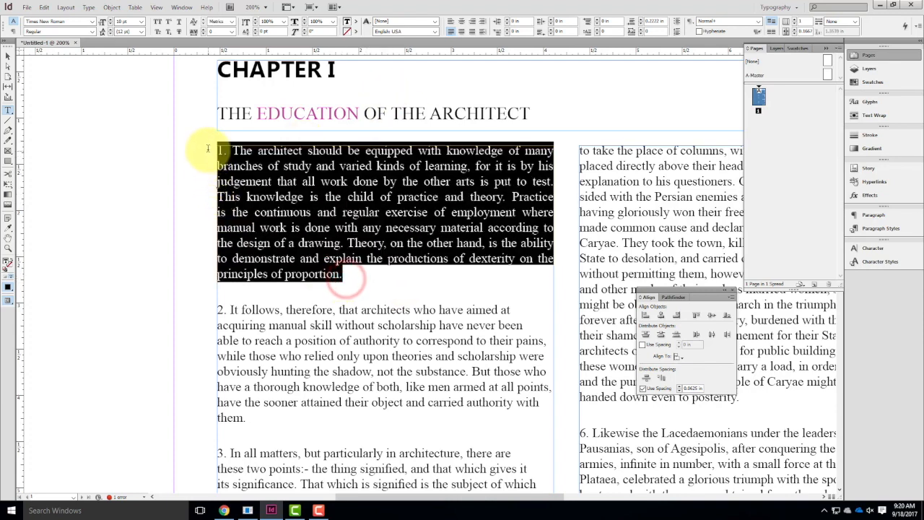
pyautogui.click(451, 19)
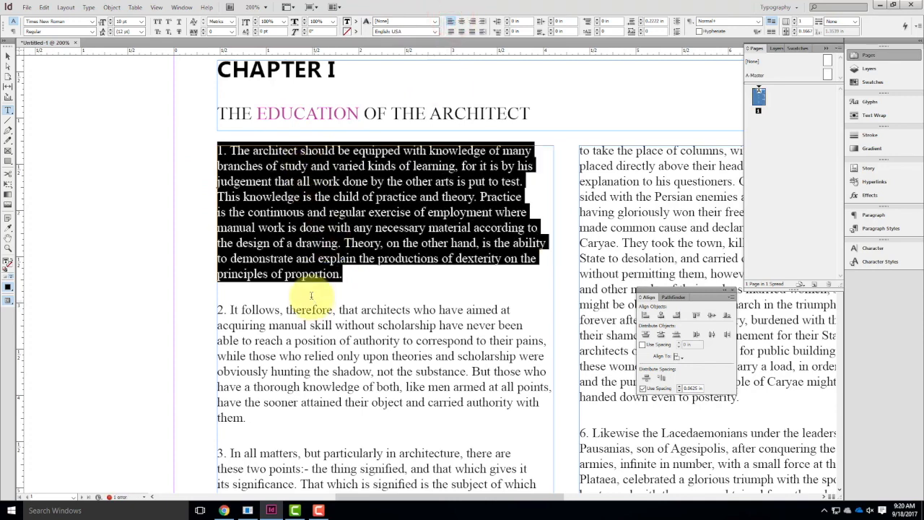
# Give paragraph 1 a hanging indent with a 0.1875 in left indent and a -0.1875 in first-line indent.
pyautogui.click(508, 22)
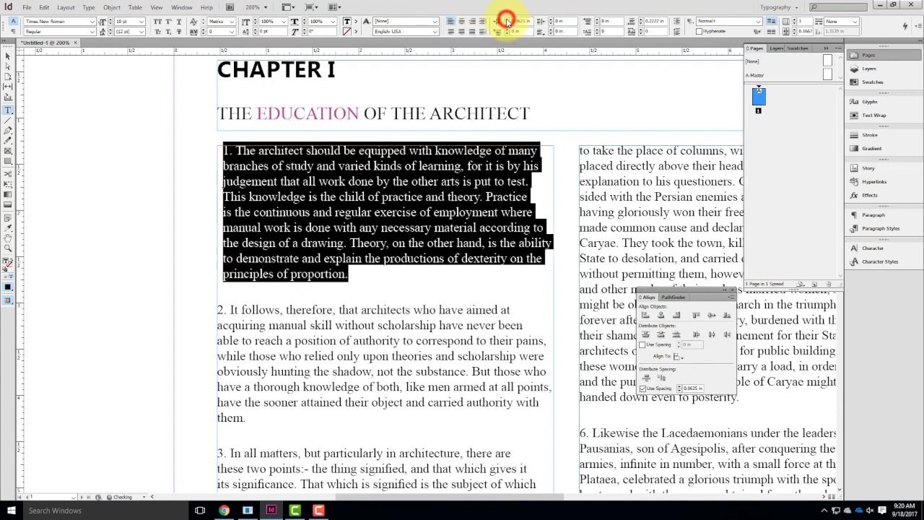
pyautogui.click(507, 22)
pyautogui.click(507, 22)
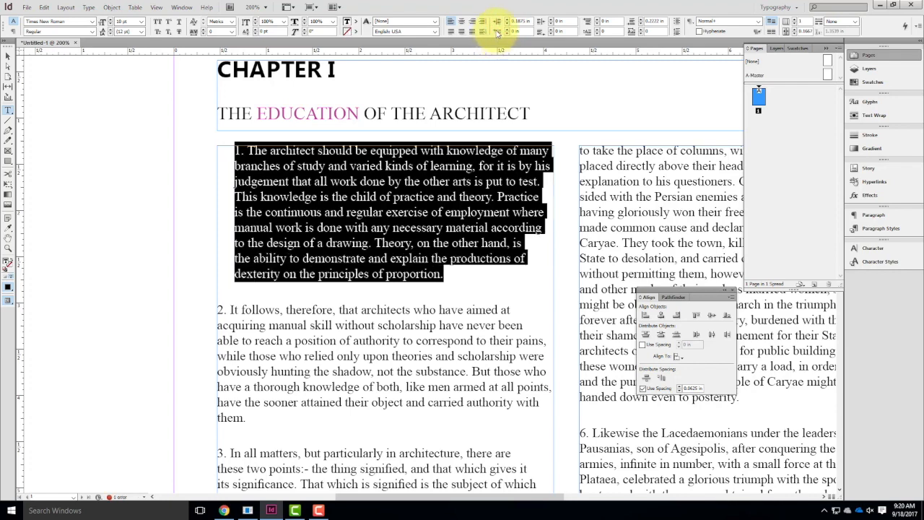
pyautogui.click(506, 30)
pyautogui.click(506, 30)
pyautogui.click(506, 30)
pyautogui.click(507, 34)
pyautogui.click(508, 34)
pyautogui.click(507, 34)
pyautogui.click(507, 34)
pyautogui.click(508, 33)
pyautogui.click(507, 34)
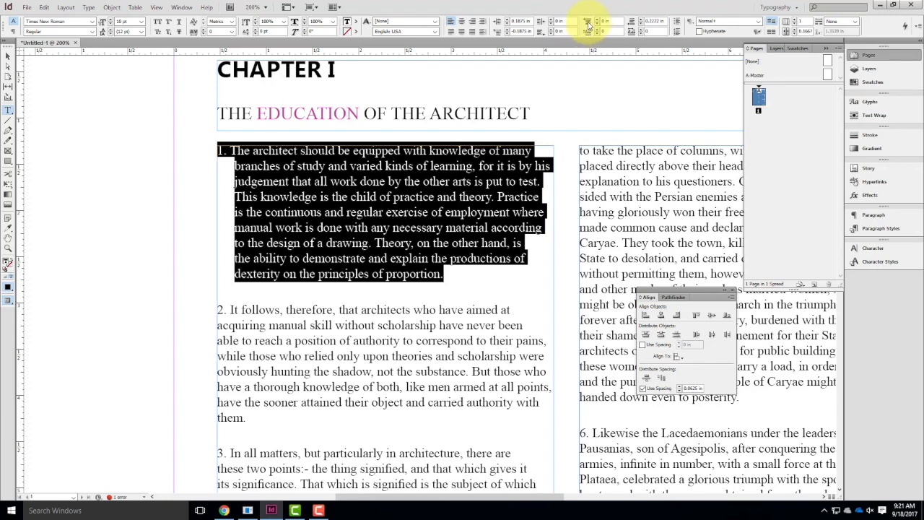
# Set the space before paragraph 2 to 0.0625 in and the space after it to 0.1875 in.
pyautogui.click(313, 322)
pyautogui.moveTo(250, 417); pyautogui.dragTo(181, 290)
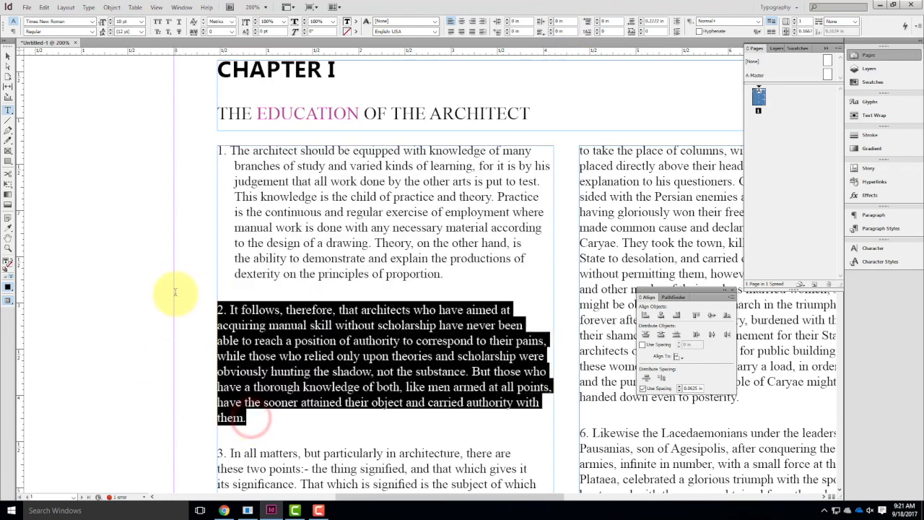
pyautogui.click(596, 21)
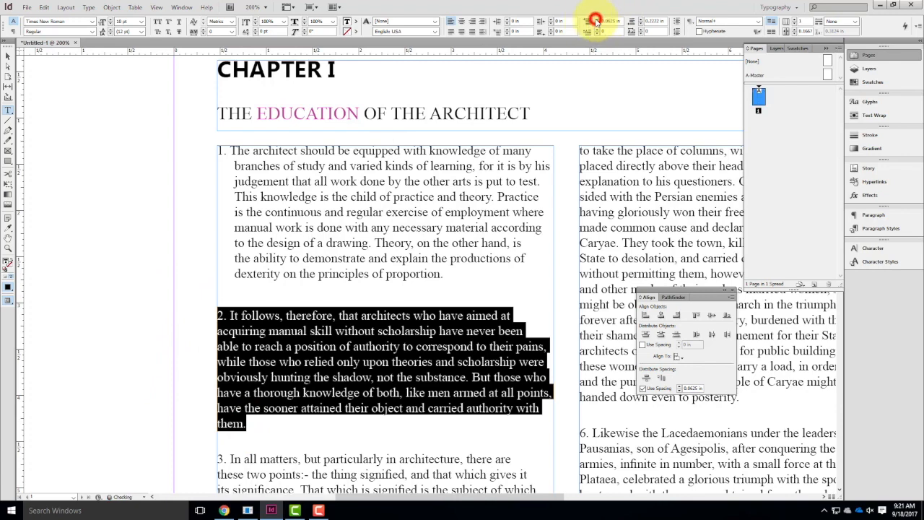
pyautogui.click(595, 22)
pyautogui.click(595, 22)
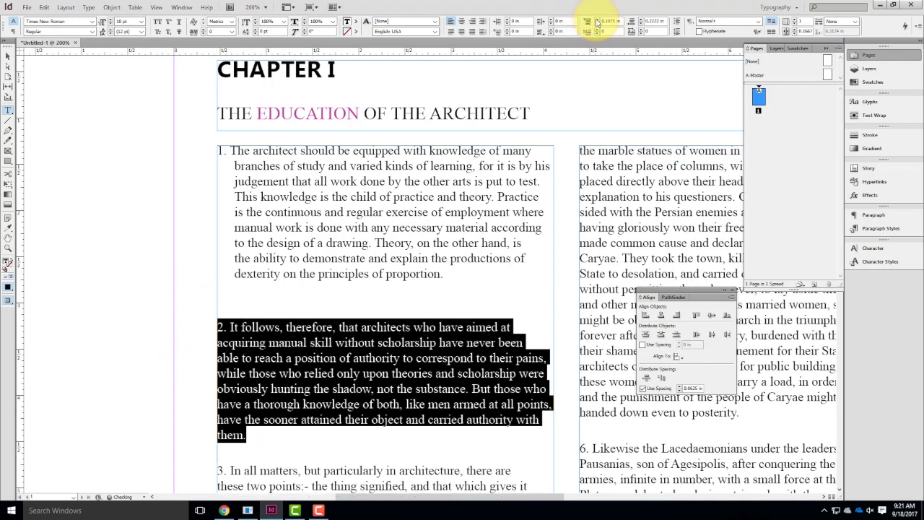
pyautogui.click(596, 26)
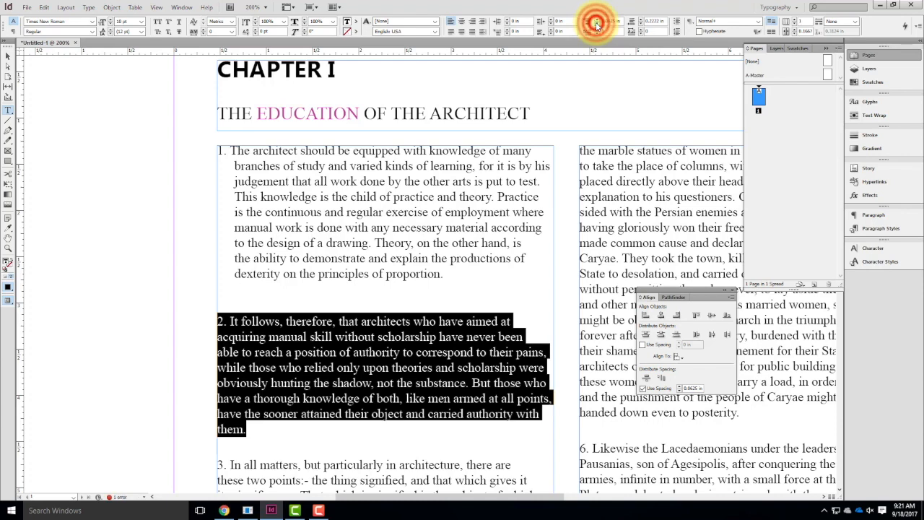
pyautogui.click(596, 26)
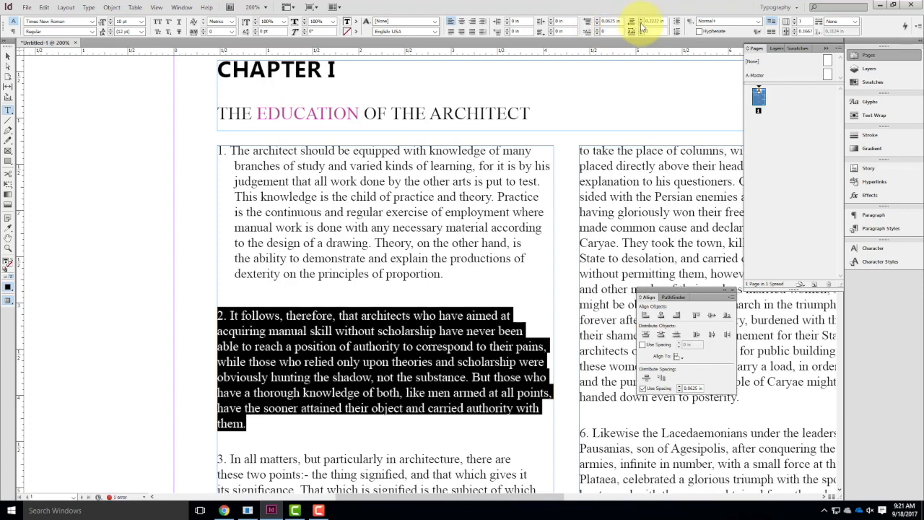
pyautogui.click(642, 20)
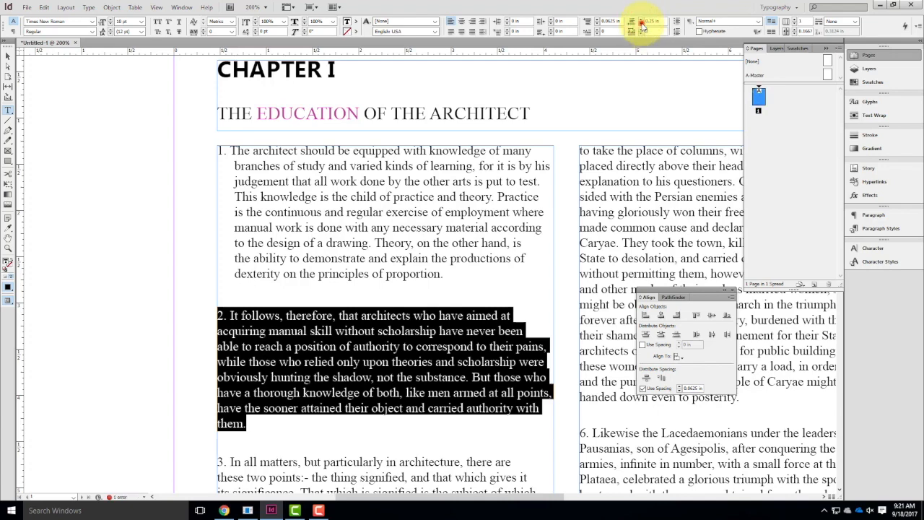
pyautogui.click(640, 22)
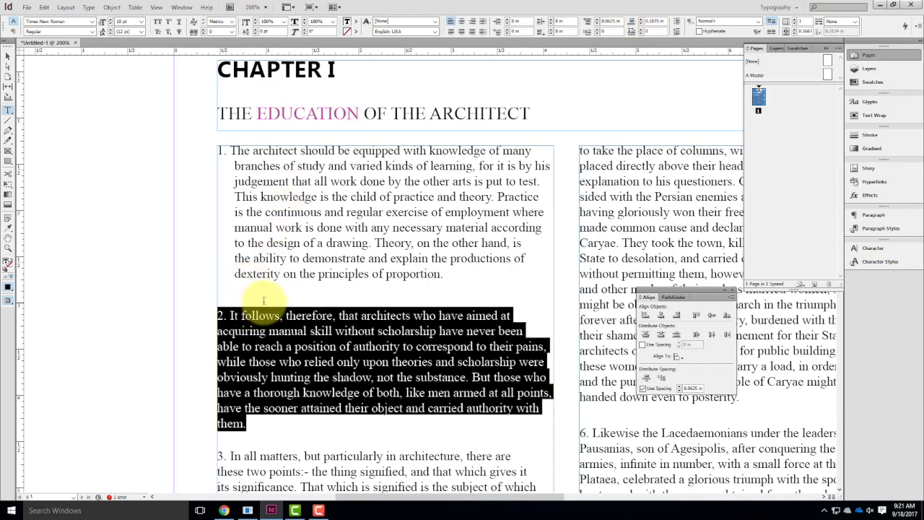
# Give the number at the start of paragraph 2 a drop cap five lines high.
pyautogui.click(226, 315)
pyautogui.moveTo(225, 315); pyautogui.dragTo(218, 315)
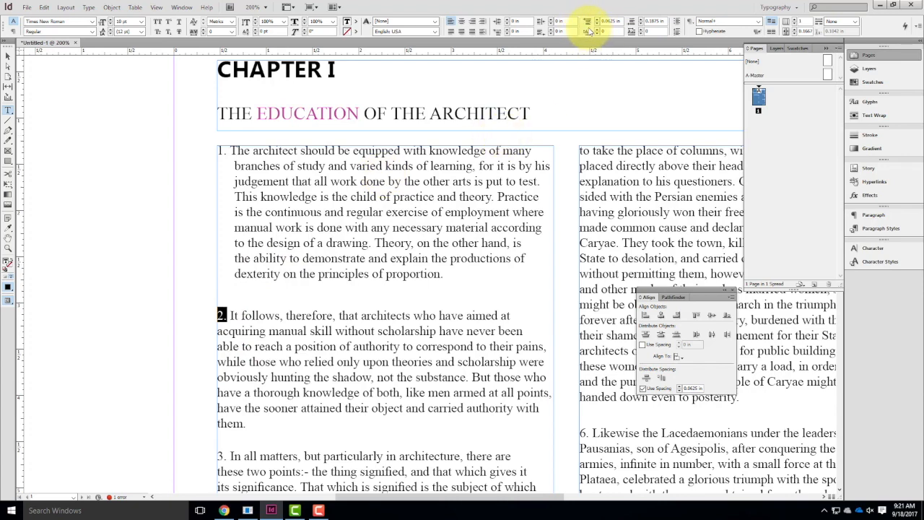
pyautogui.click(604, 32)
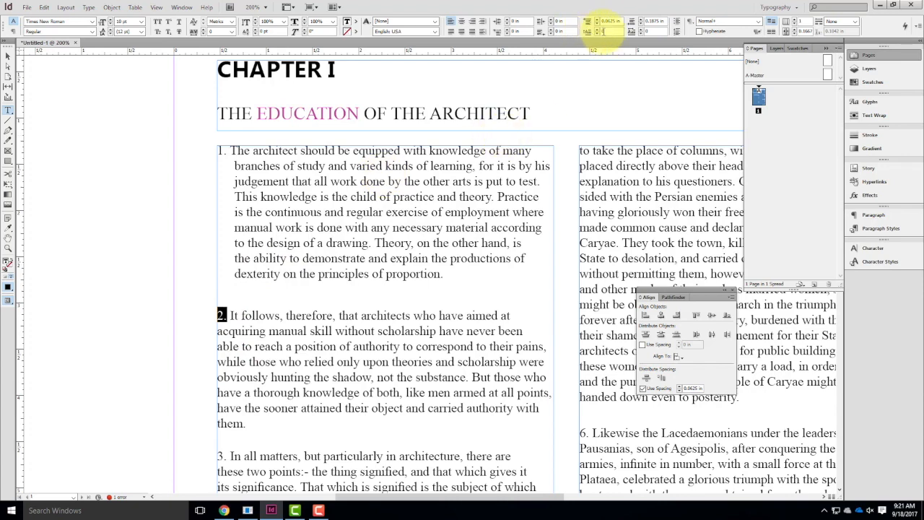
pyautogui.click(596, 30)
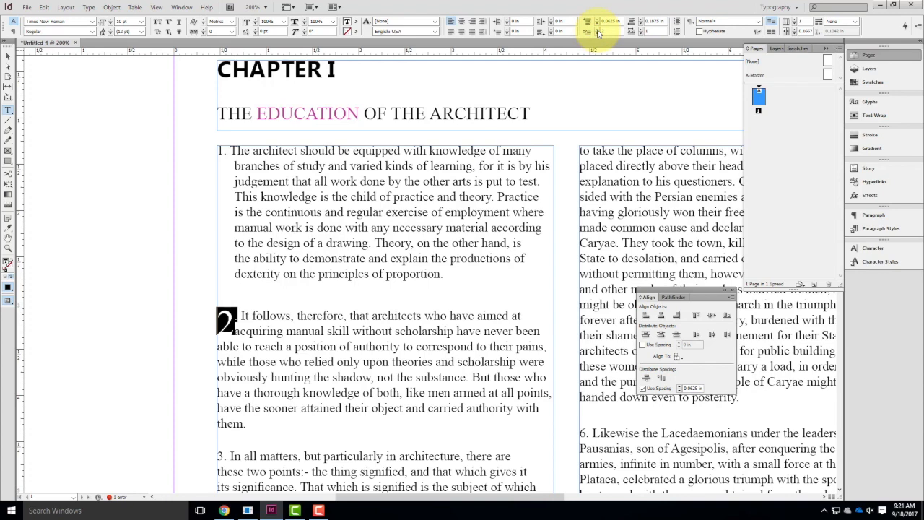
pyautogui.click(597, 30)
pyautogui.click(597, 30)
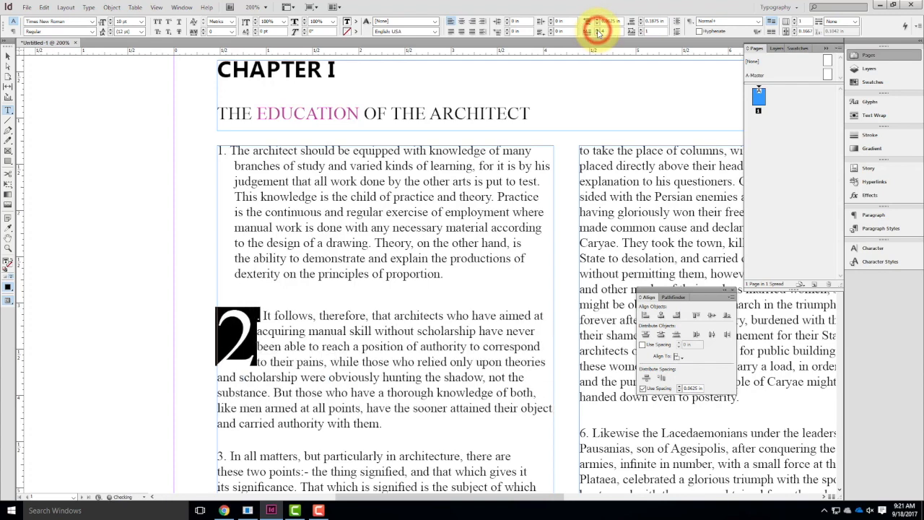
pyautogui.click(597, 30)
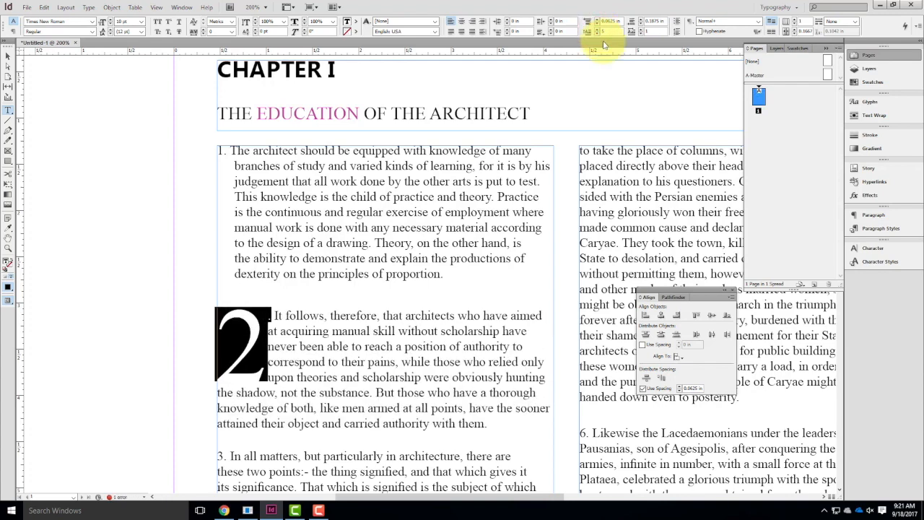
# Set paragraph 2's drop cap to two characters so it covers the number and its period, and deselect it.
pyautogui.click(641, 32)
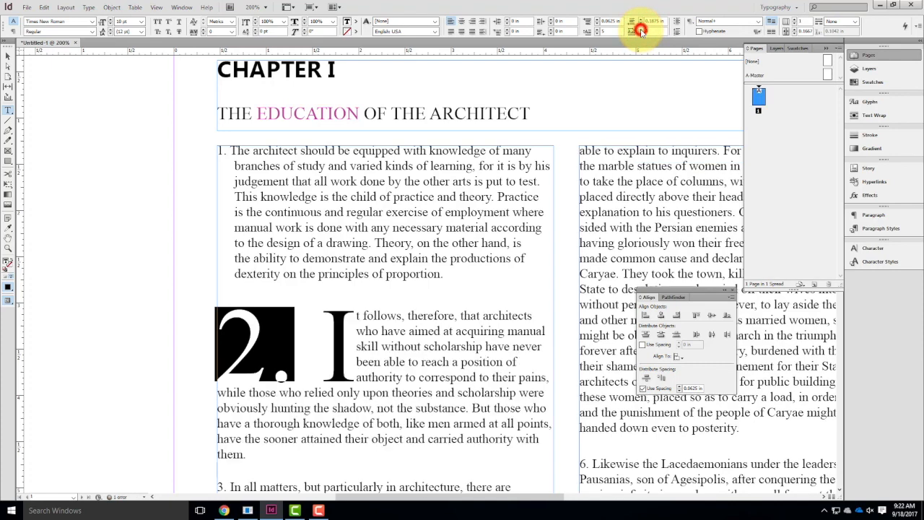
pyautogui.click(641, 32)
pyautogui.click(641, 32)
pyautogui.click(641, 31)
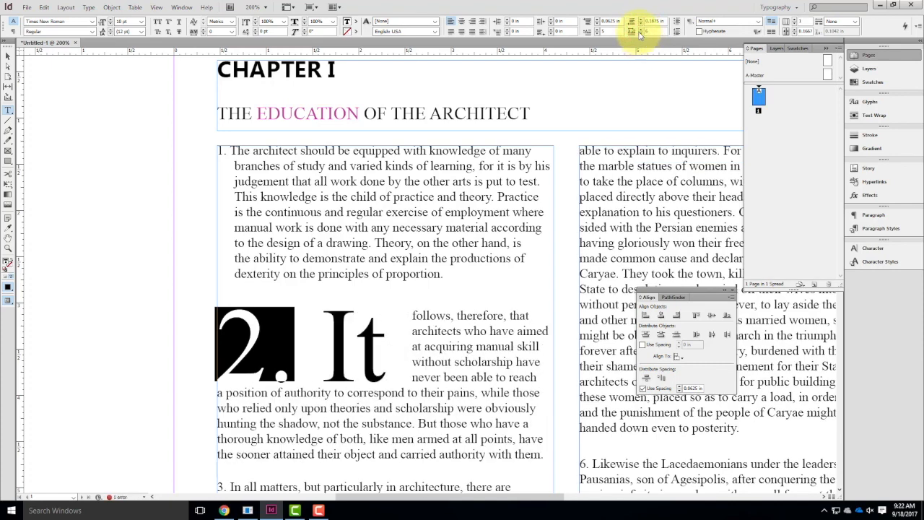
pyautogui.click(638, 33)
pyautogui.click(639, 34)
pyautogui.click(638, 33)
pyautogui.click(638, 33)
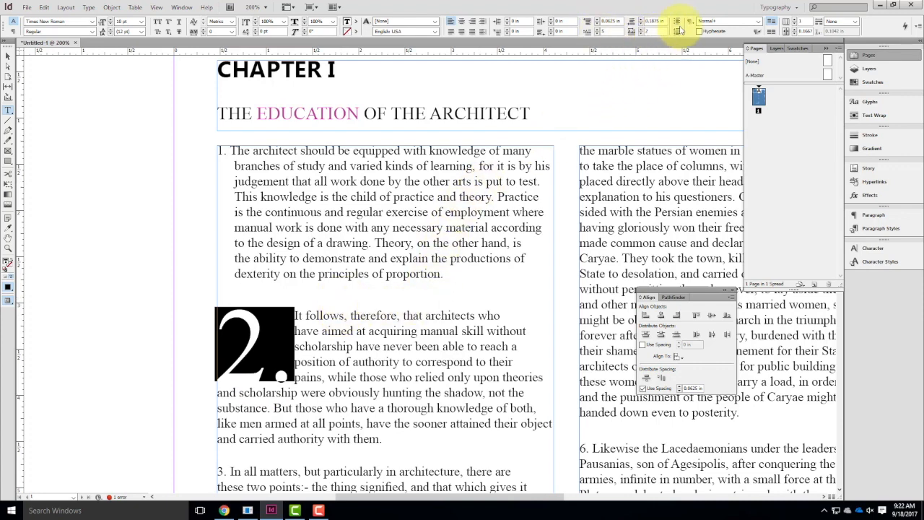
pyautogui.click(336, 219)
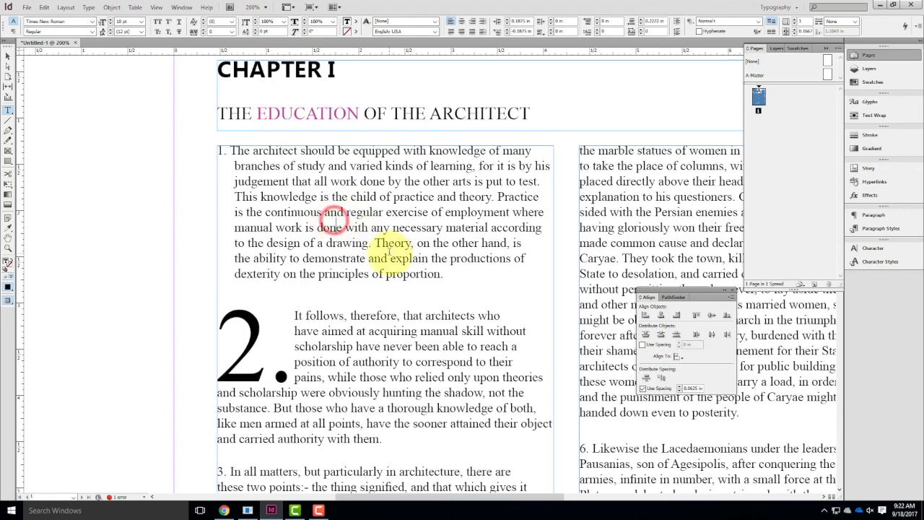
# Try formatting paragraph 3 as a numbered list, and switch it to a bulleted list.
pyautogui.scroll(-8, 361, 267)
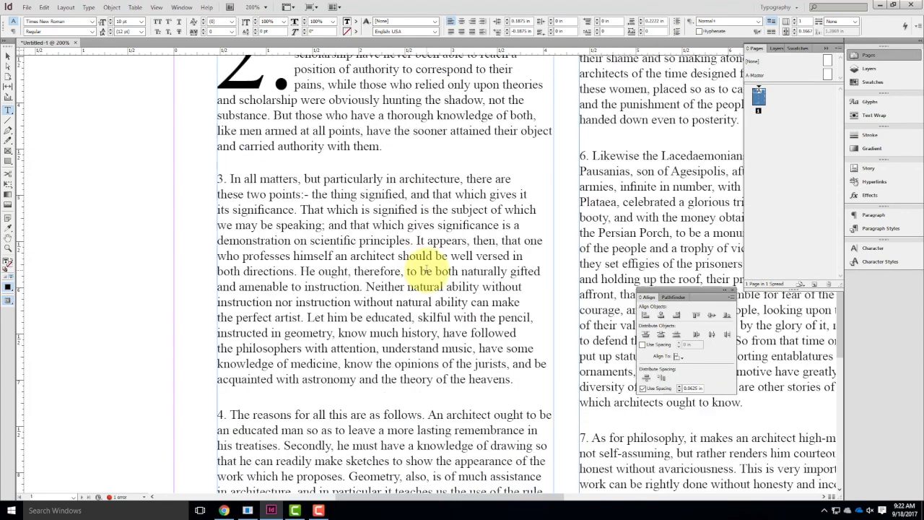
pyautogui.click(226, 179)
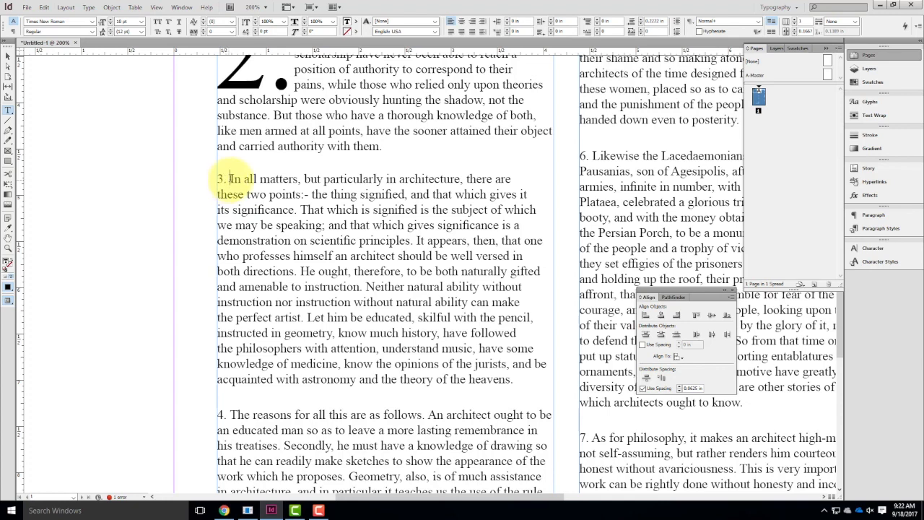
pyautogui.moveTo(230, 179); pyautogui.dragTo(447, 379)
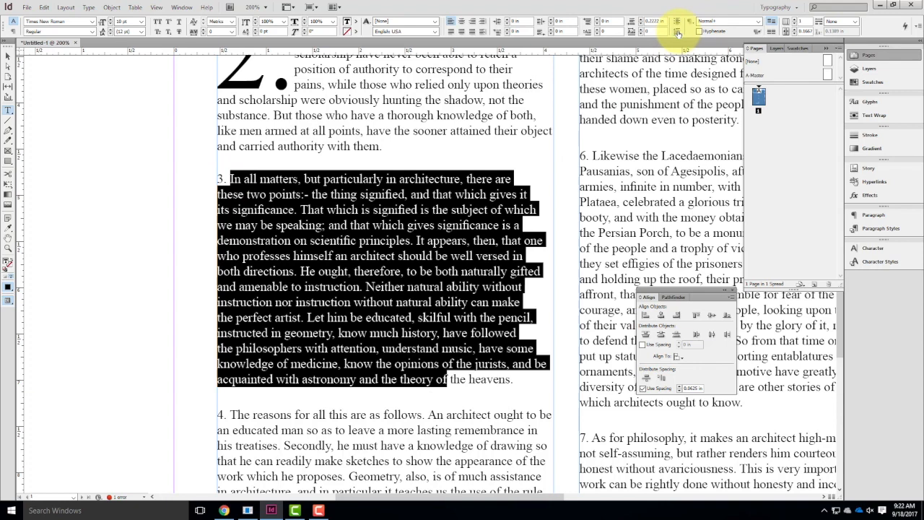
pyautogui.click(677, 32)
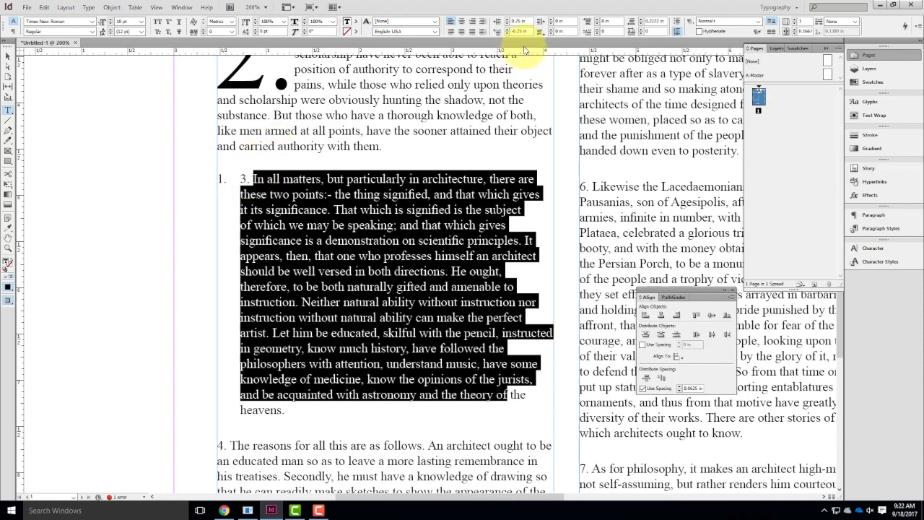
pyautogui.click(677, 31)
pyautogui.click(678, 21)
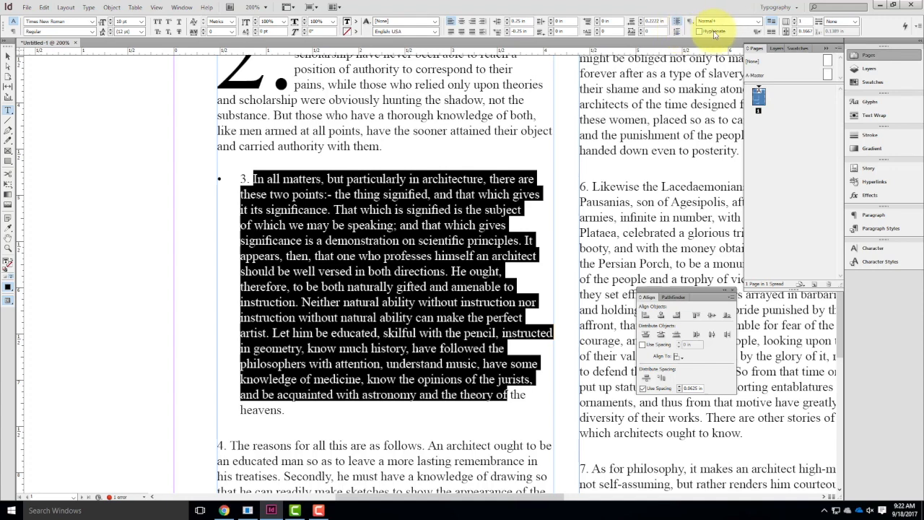
# Try hyphenation on paragraph 3, turn it off again, and remove the paragraph's bullet.
pyautogui.click(698, 31)
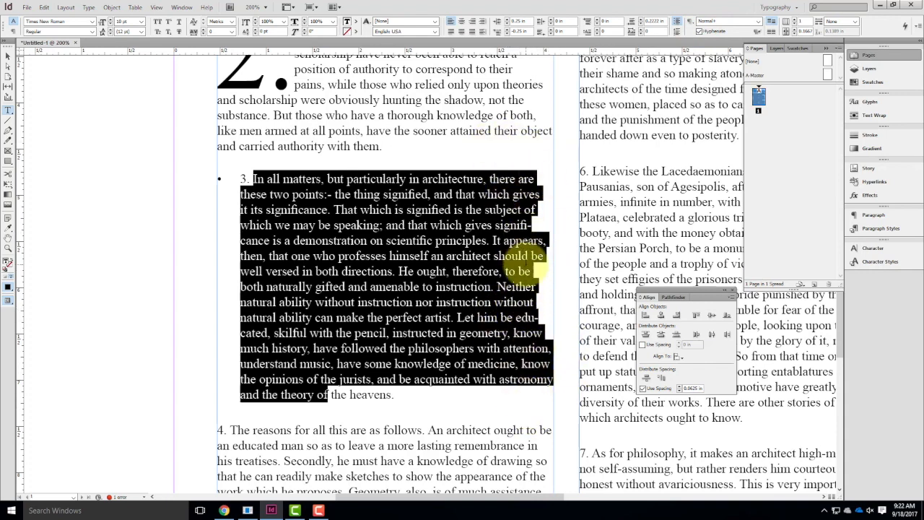
pyautogui.click(698, 32)
pyautogui.click(676, 21)
pyautogui.click(387, 231)
# Select the number and period at the start of paragraph 1, and collapse the Pages panel.
pyautogui.scroll(1, 418, 287)
pyautogui.scroll(3, 404, 245)
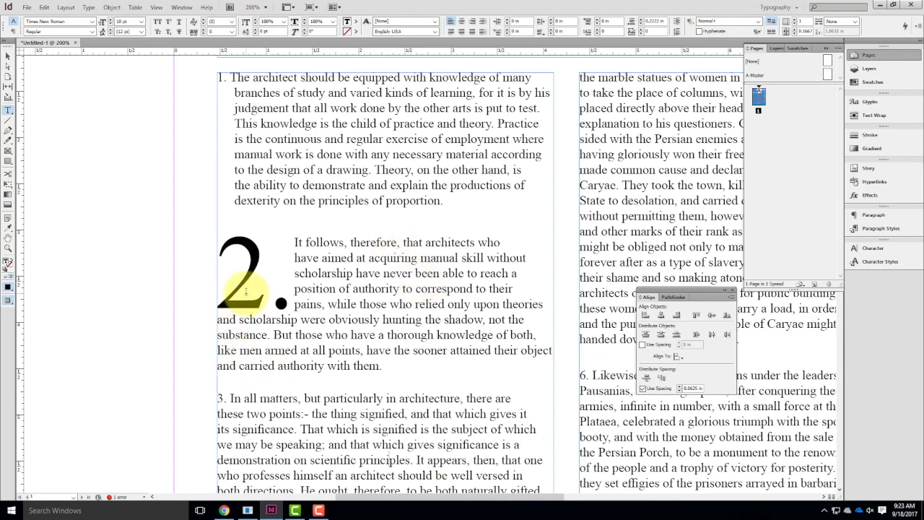
pyautogui.moveTo(287, 296); pyautogui.dragTo(228, 288)
pyautogui.scroll(1, 289, 226)
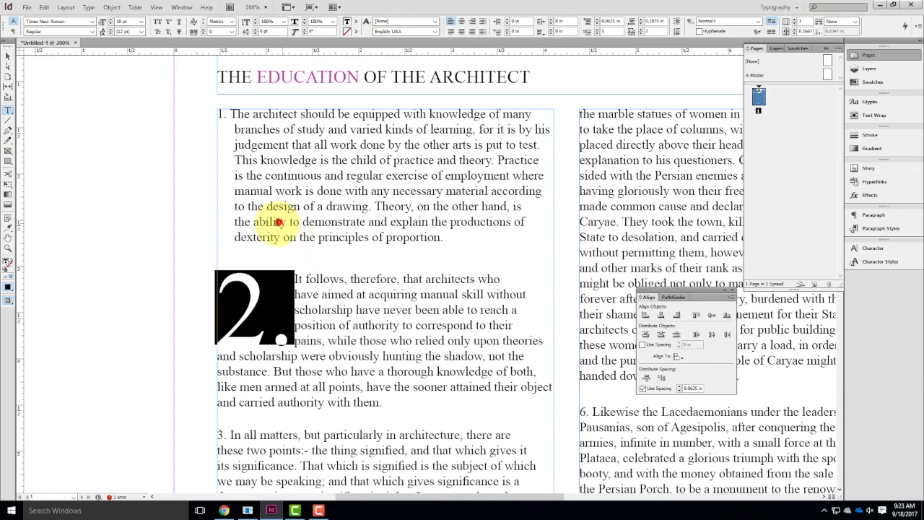
pyautogui.click(278, 222)
pyautogui.click(267, 195)
pyautogui.moveTo(227, 115); pyautogui.dragTo(209, 116)
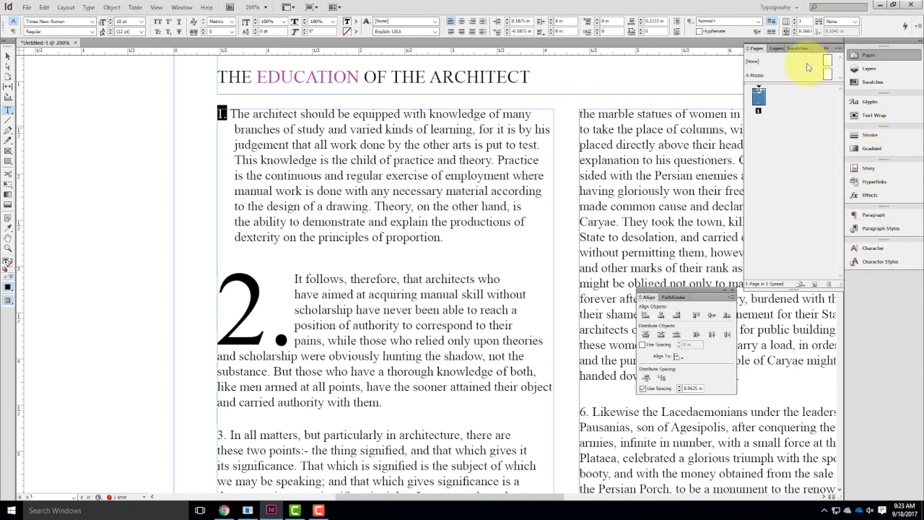
pyautogui.click(827, 49)
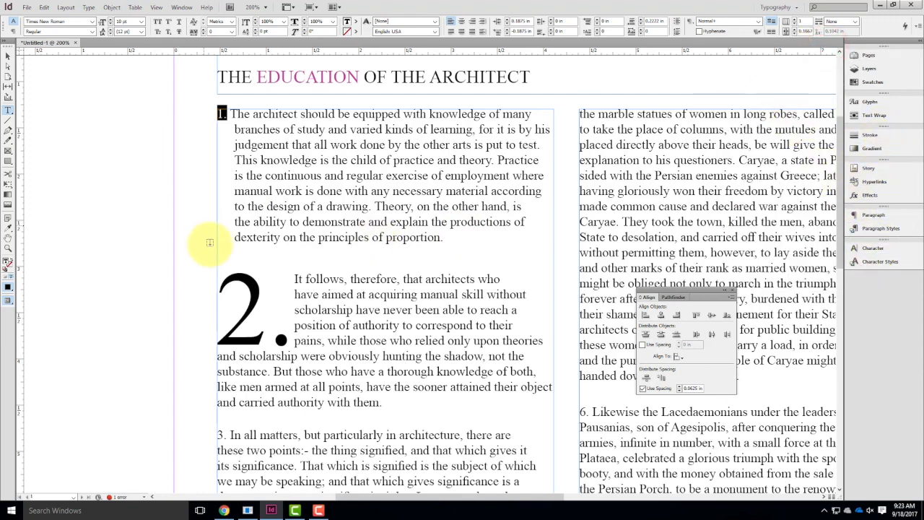
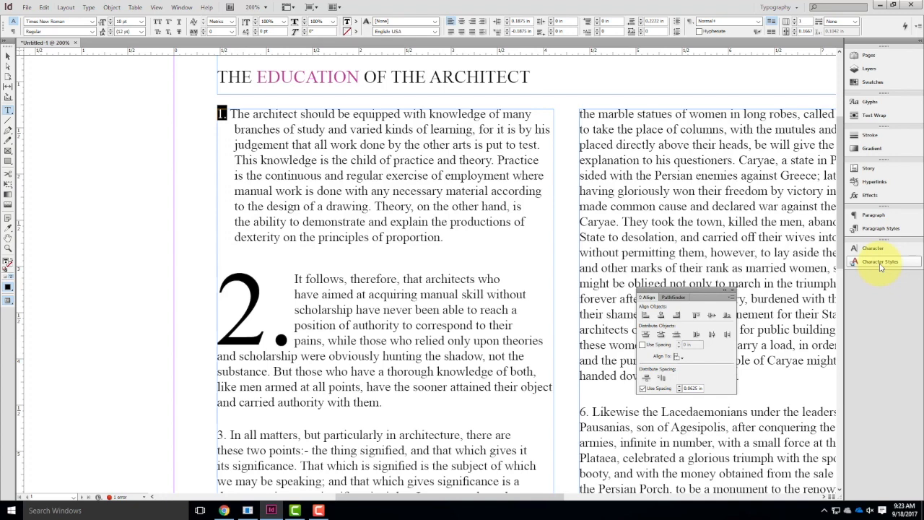
# Create a new paragraph style based on the drop-cap formatting of paragraph 2.
pyautogui.click(268, 274)
pyautogui.click(292, 279)
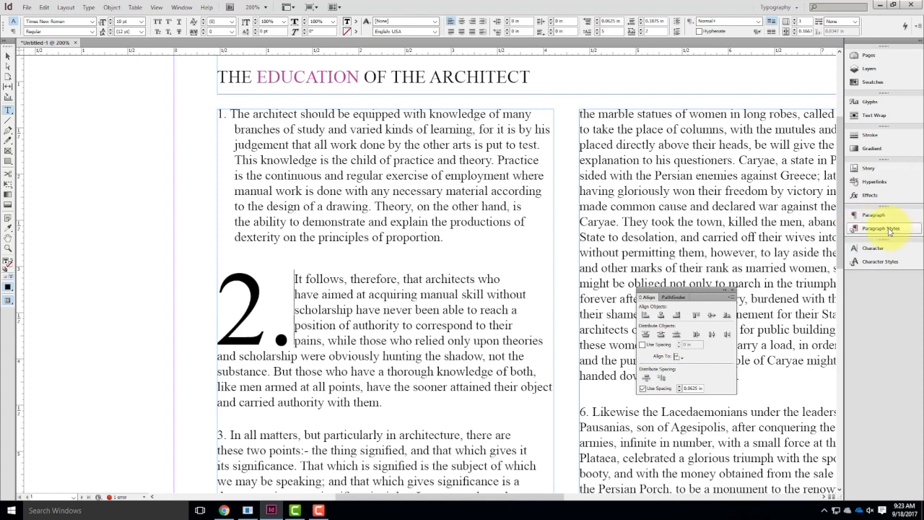
pyautogui.click(897, 234)
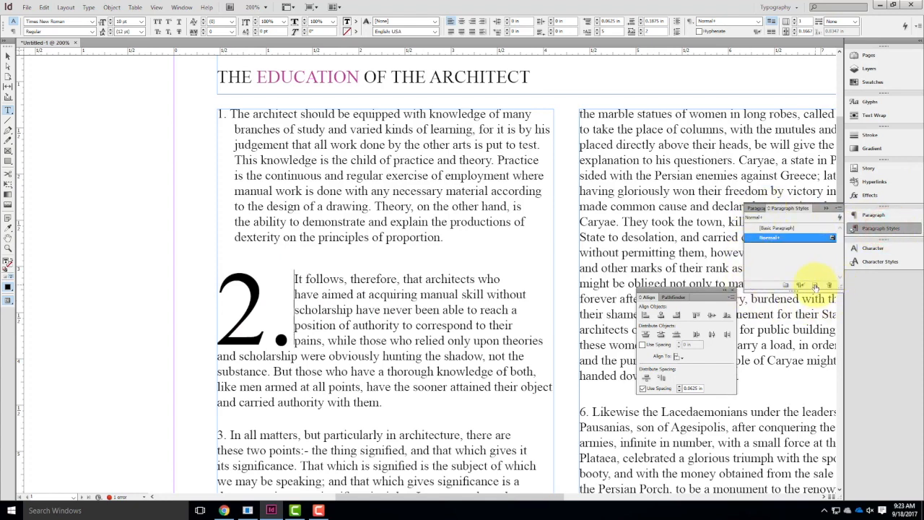
pyautogui.click(815, 285)
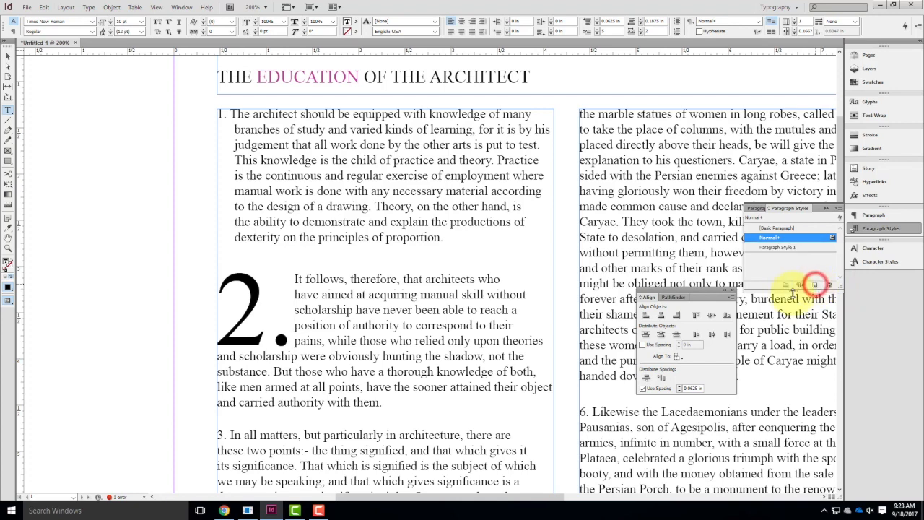
# Rename the new paragraph style as Drop Cap 2 and apply it to paragraph 2.
pyautogui.click(790, 248)
pyautogui.click(788, 249)
pyautogui.click(800, 247)
pyautogui.write('D')
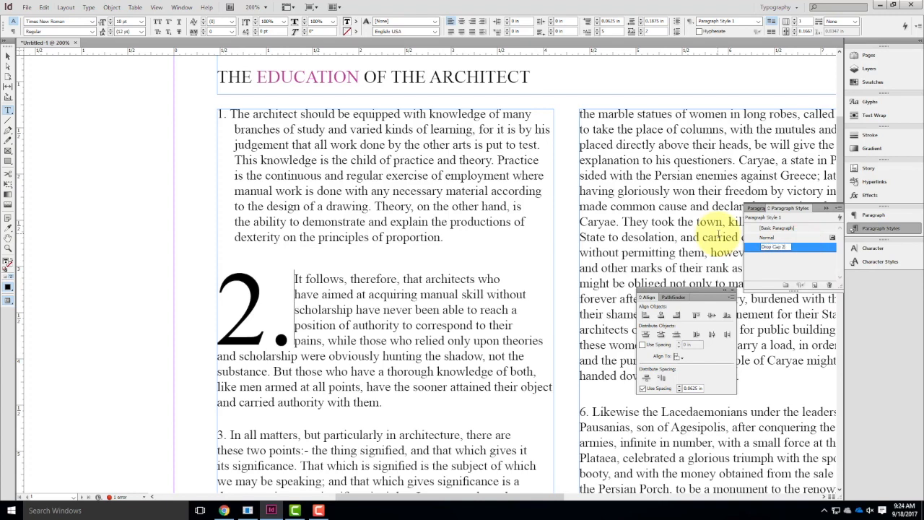
pyautogui.write('rop Cap 2')
pyautogui.click(801, 265)
pyautogui.click(779, 248)
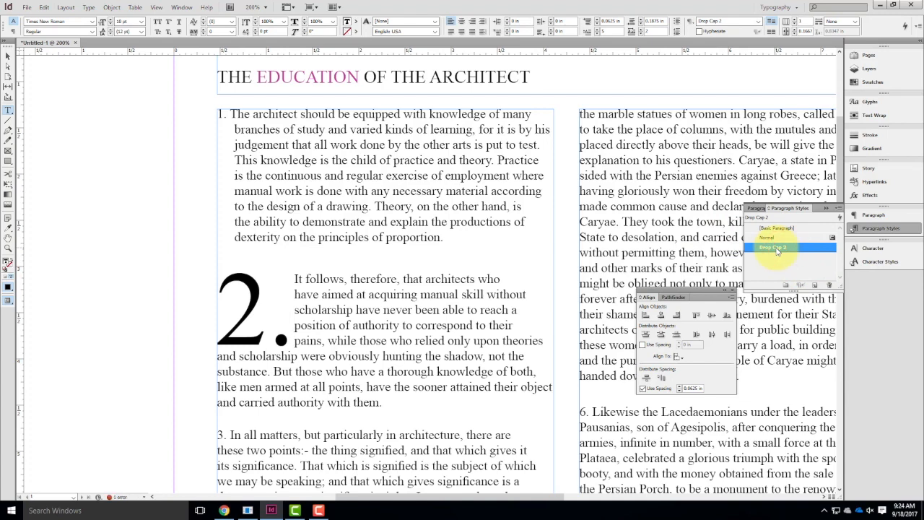
# Apply the Drop Cap 2 paragraph style to paragraph 3.
pyautogui.scroll(-4, 339, 303)
pyautogui.click(300, 321)
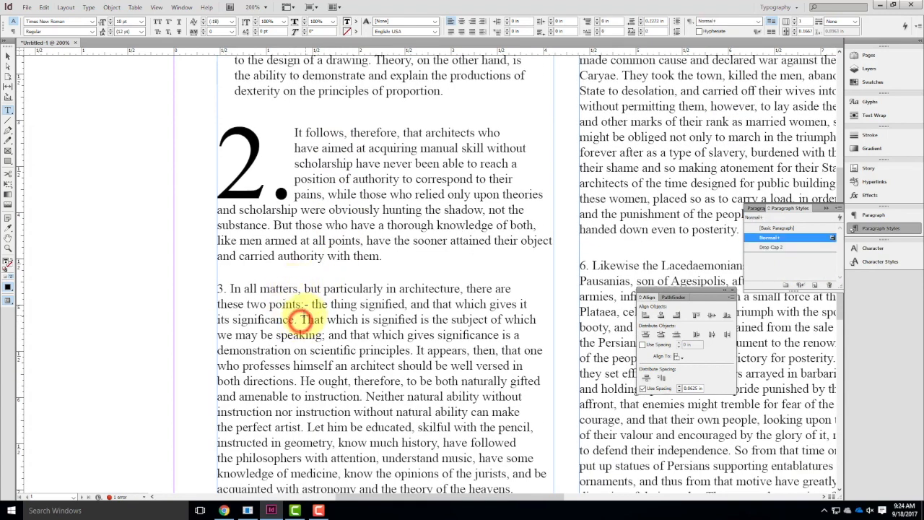
pyautogui.click(771, 247)
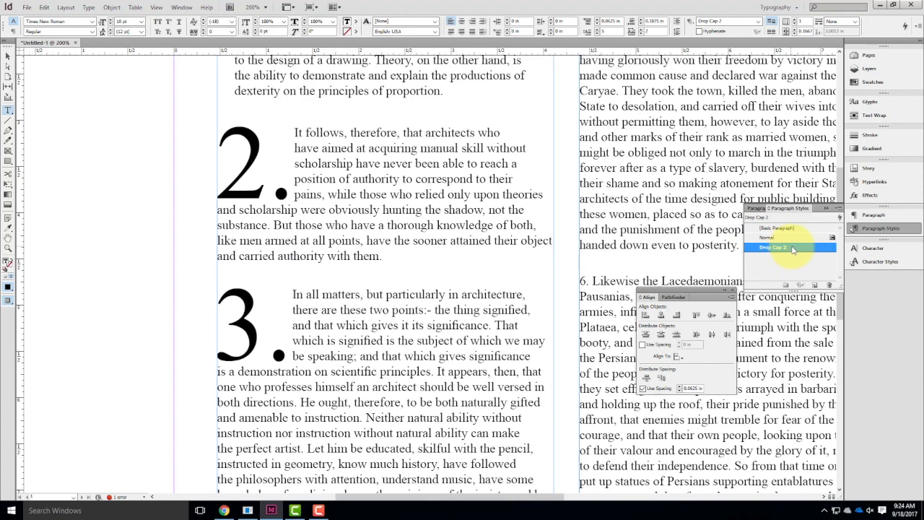
# Set the Drop Cap 2 style's first line indent to 0.0625 in and review its drop cap settings.
pyautogui.doubleClick(793, 247)
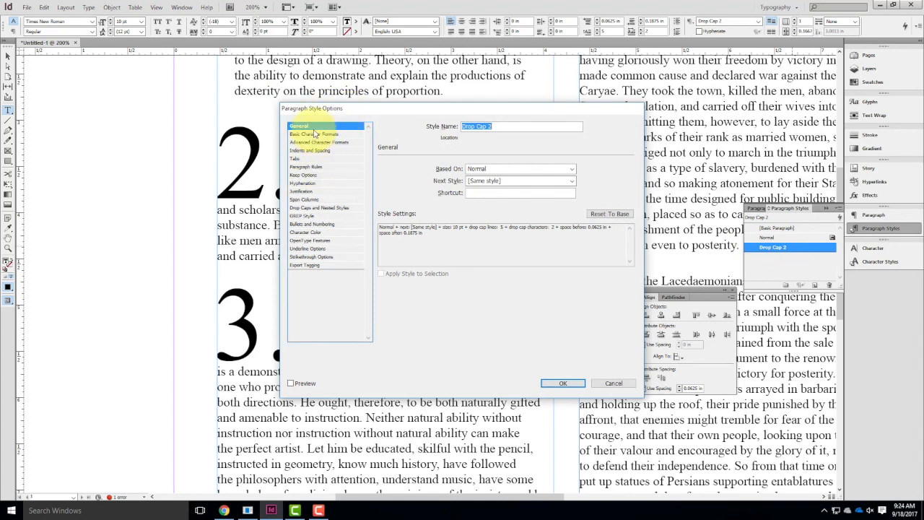
pyautogui.click(303, 192)
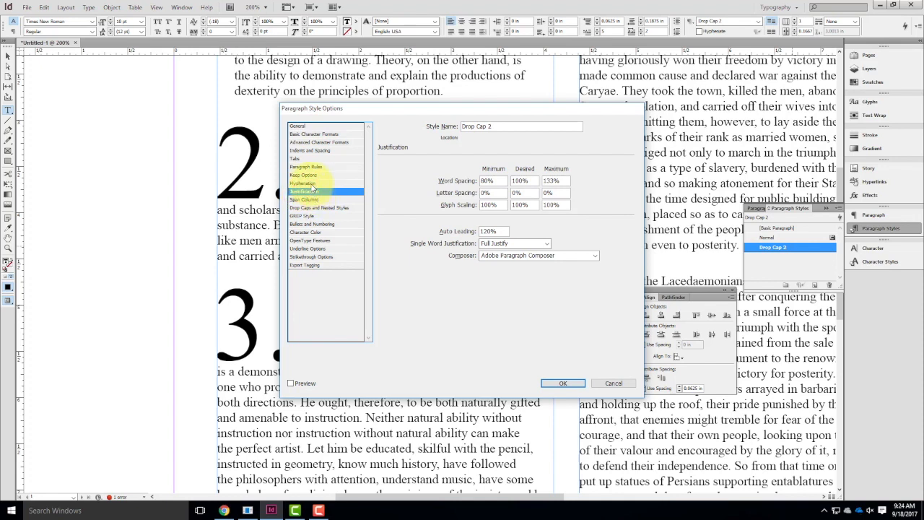
pyautogui.click(303, 150)
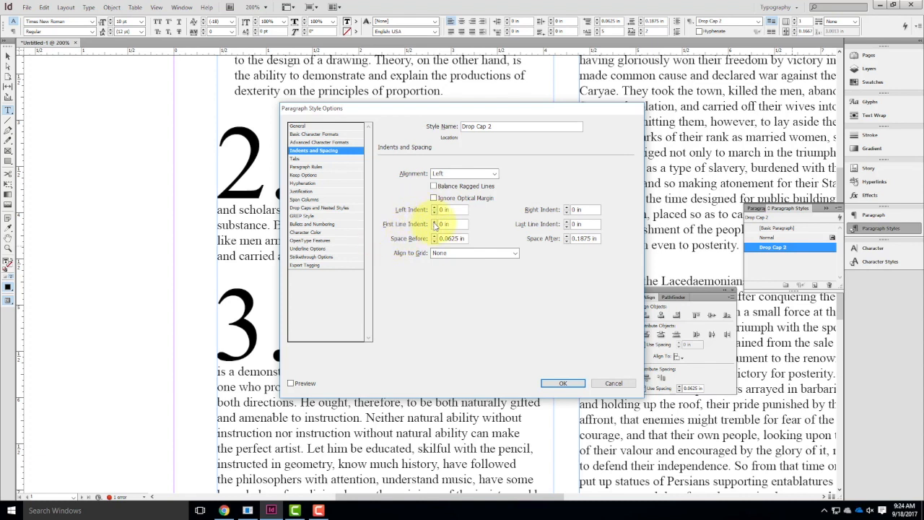
pyautogui.click(434, 224)
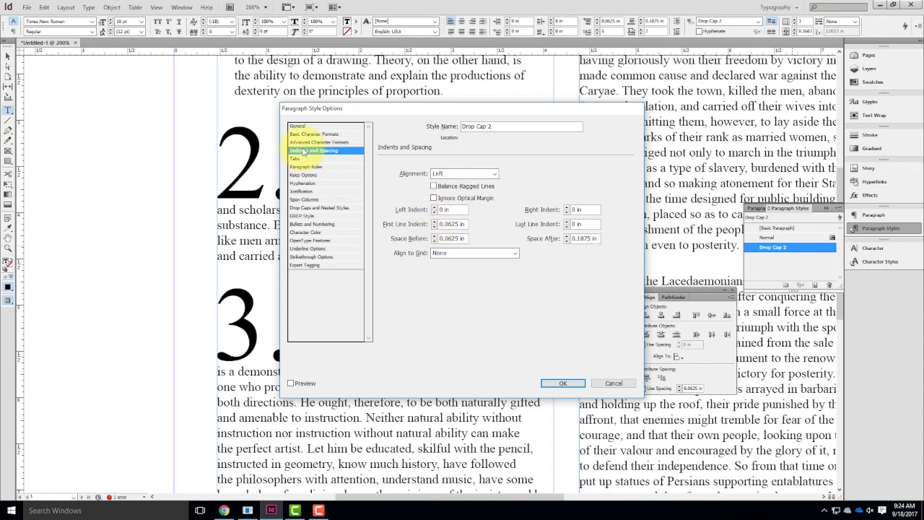
pyautogui.click(325, 208)
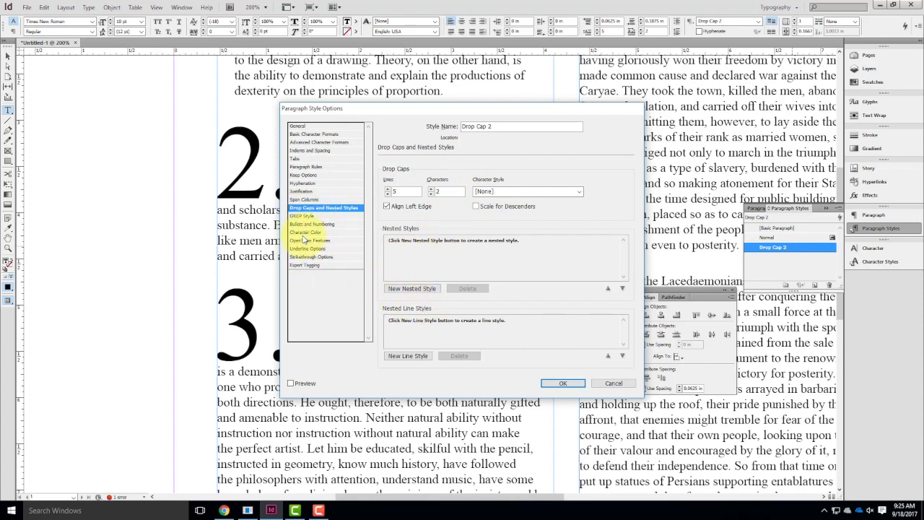
pyautogui.click(560, 384)
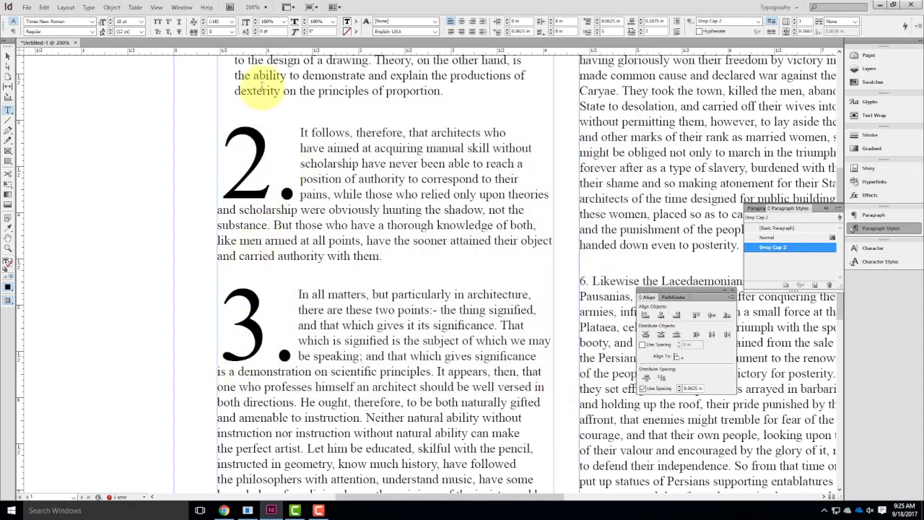
# Apply the Drop Cap 2 paragraph style to paragraph 1.
pyautogui.scroll(-3, 303, 282)
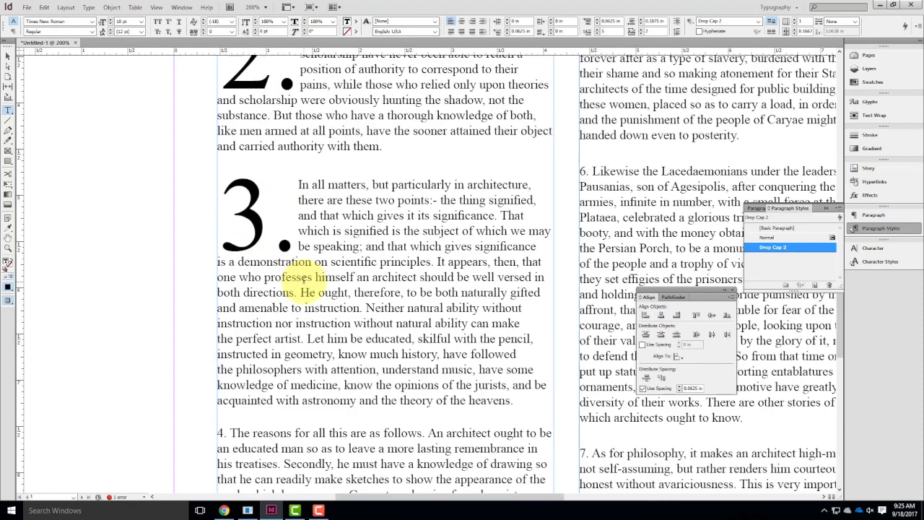
pyautogui.scroll(7, 305, 278)
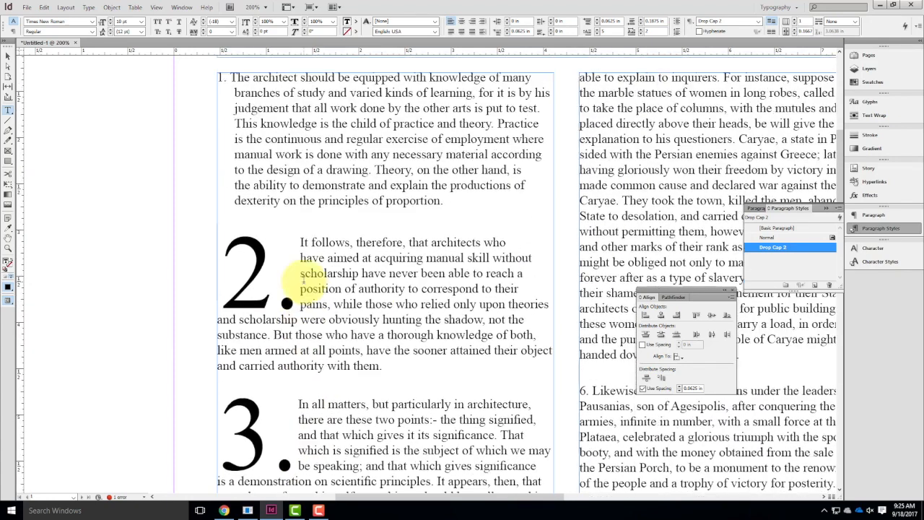
pyautogui.click(276, 128)
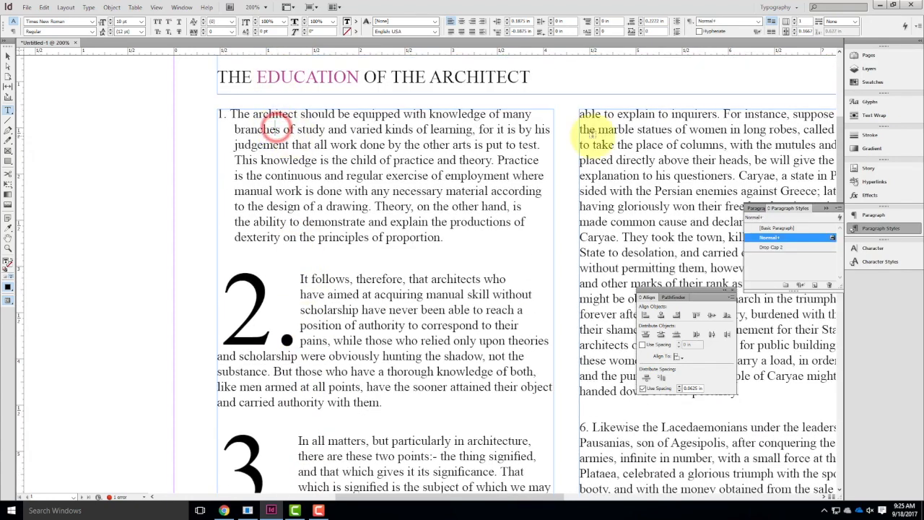
pyautogui.click(769, 248)
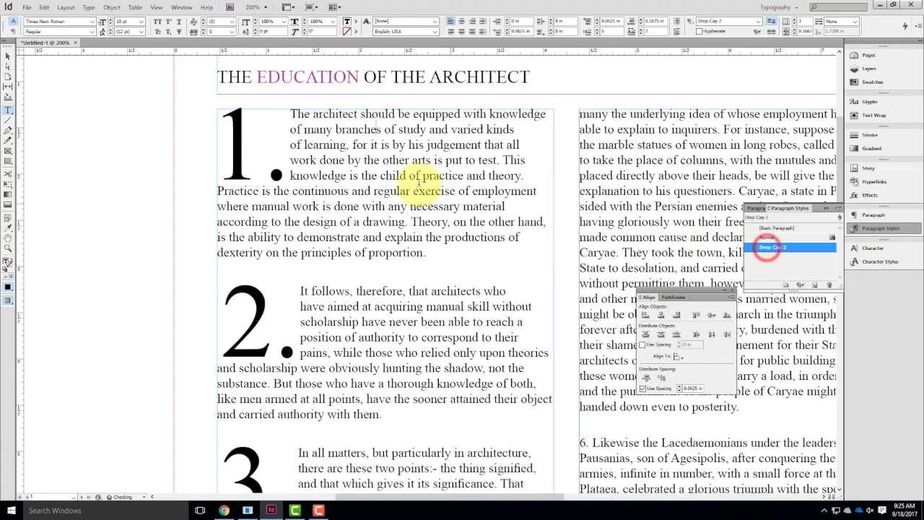
# Apply the Drop Cap 2 paragraph style to paragraph 4.
pyautogui.scroll(-6, 404, 165)
pyautogui.scroll(-3, 406, 164)
pyautogui.click(376, 372)
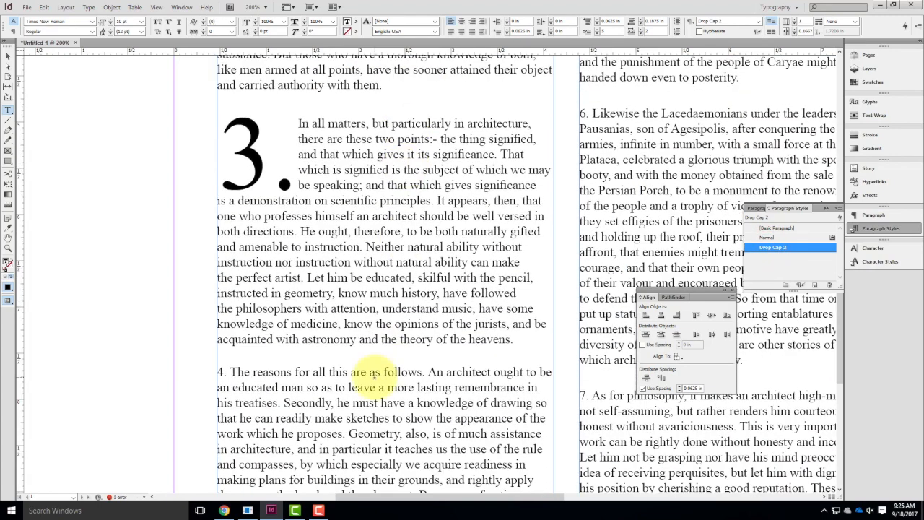
pyautogui.click(770, 247)
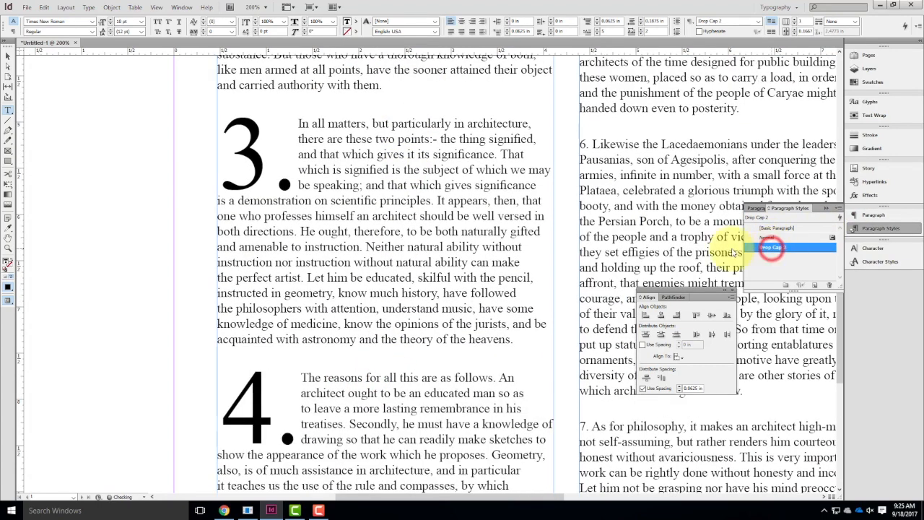
# Try Verdana as the font family of the Drop Cap 2 paragraph style.
pyautogui.scroll(1, 360, 193)
pyautogui.scroll(3, 360, 193)
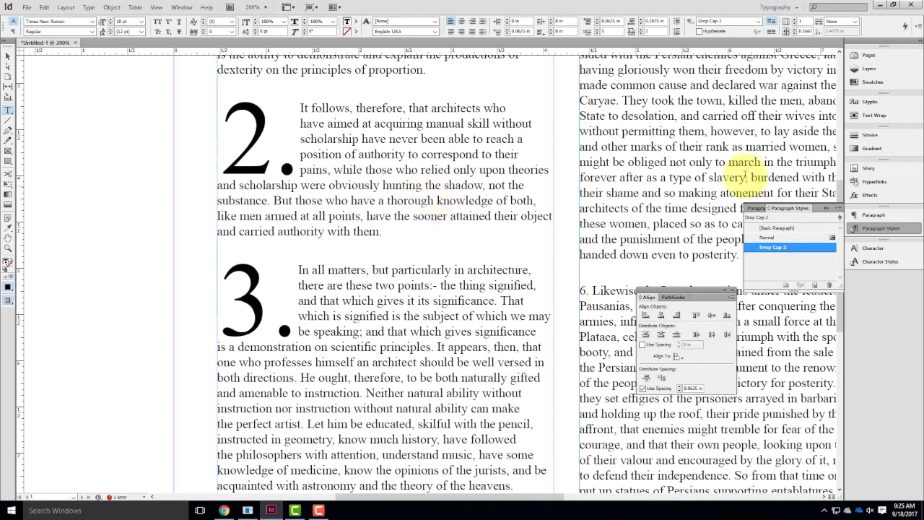
pyautogui.doubleClick(782, 247)
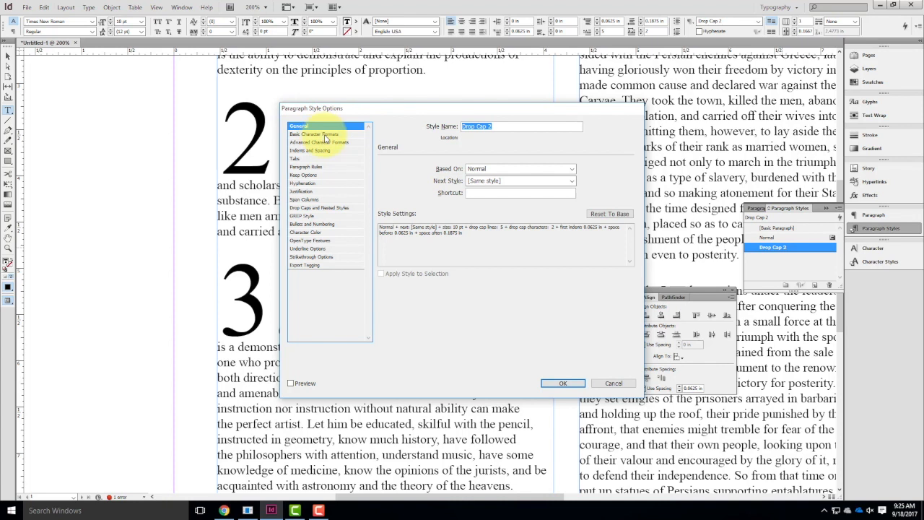
pyautogui.click(324, 135)
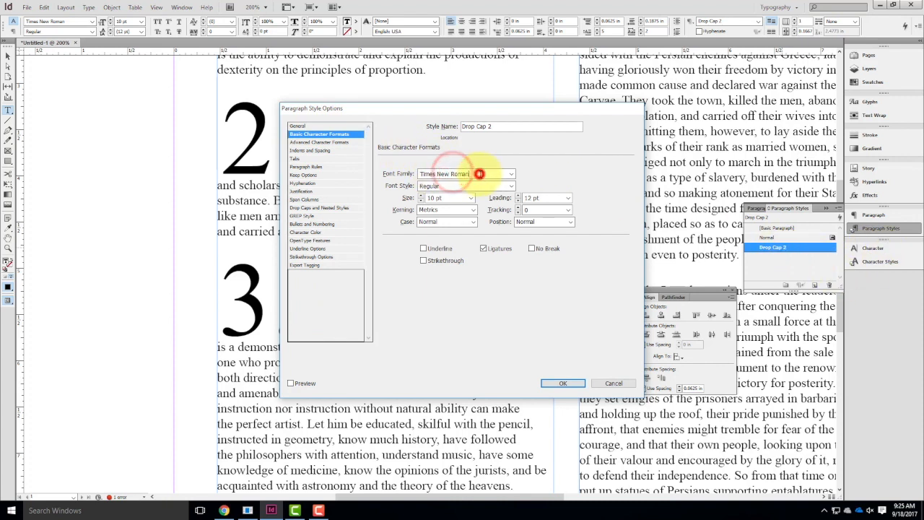
pyautogui.click(509, 174)
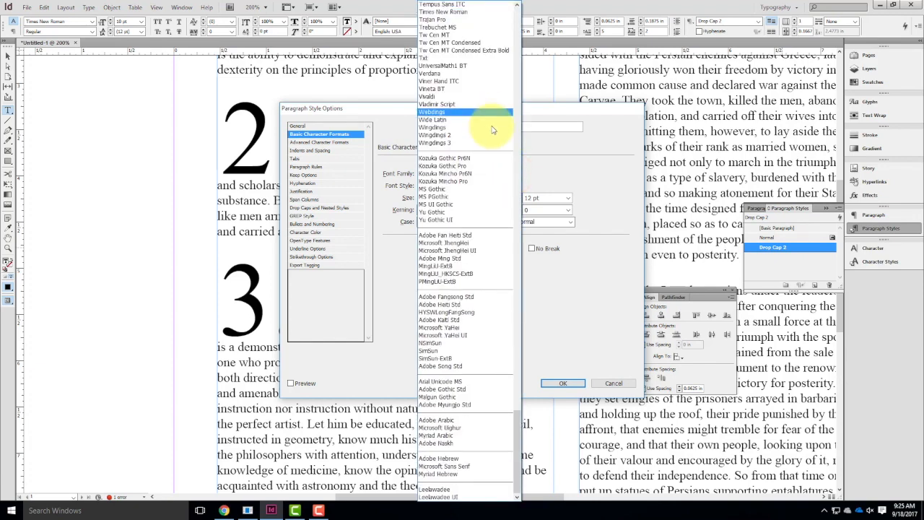
pyautogui.click(426, 73)
pyautogui.click(562, 382)
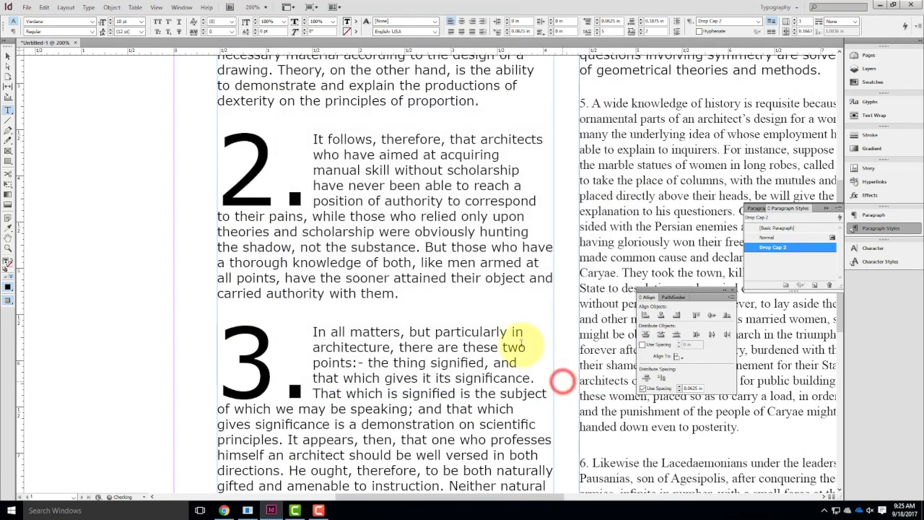
# Set the Drop Cap 2 paragraph style's font family back to Times New Roman.
pyautogui.scroll(-5, 398, 299)
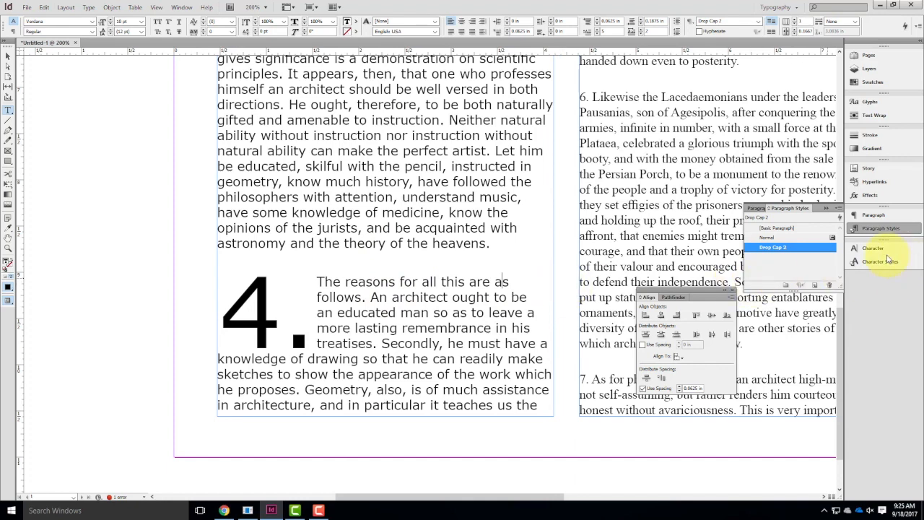
pyautogui.click(789, 249)
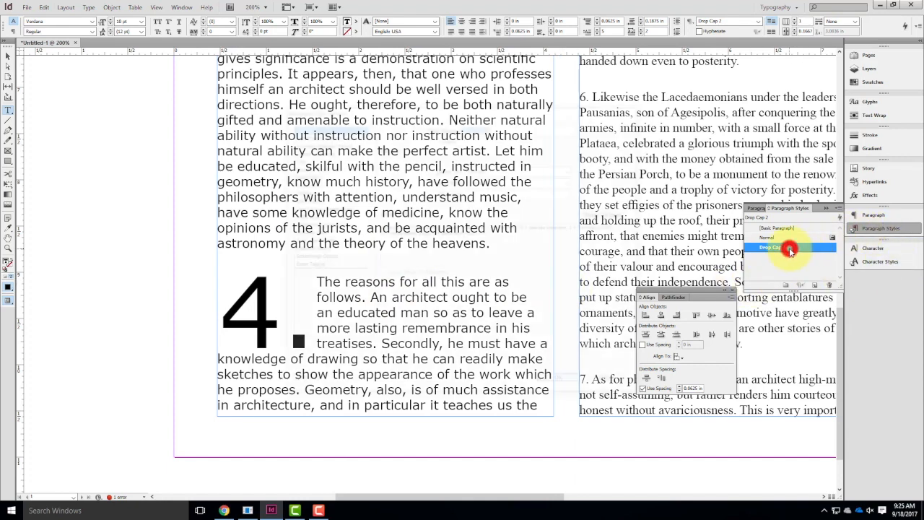
pyautogui.doubleClick(790, 249)
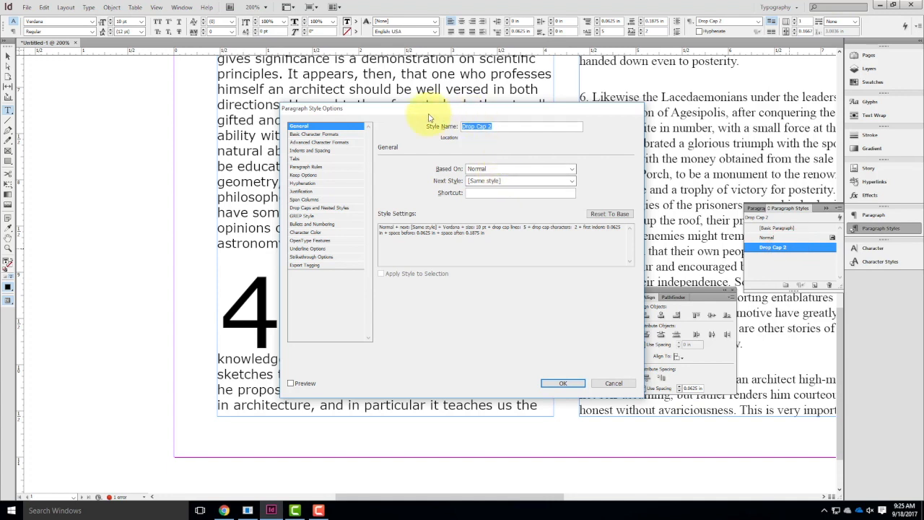
pyautogui.click(307, 134)
pyautogui.click(457, 173)
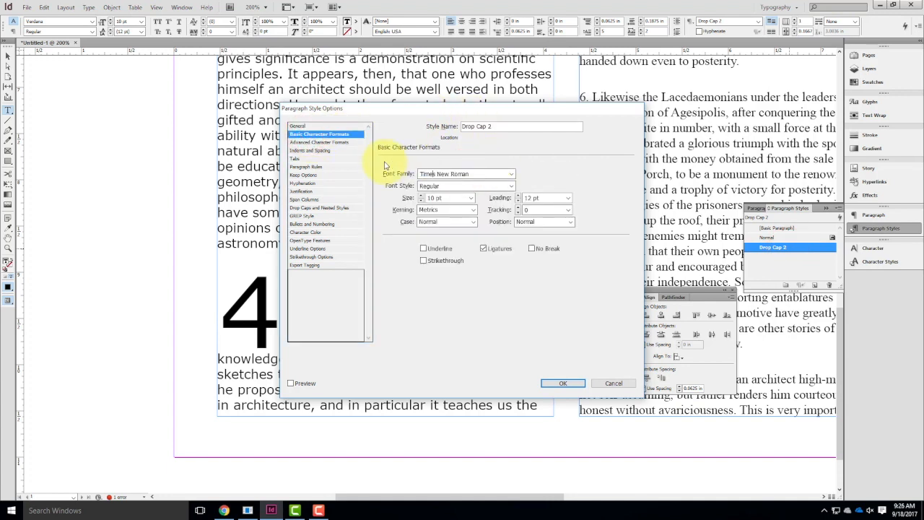
pyautogui.press('Tab')
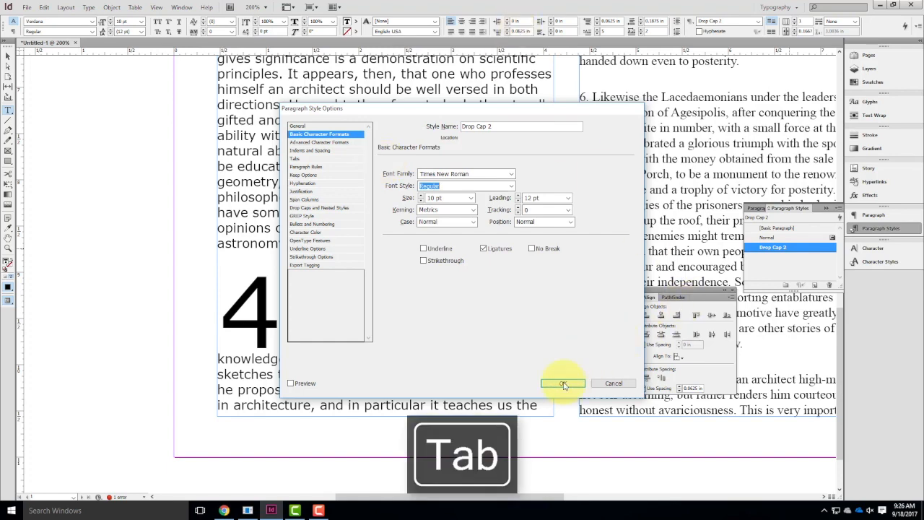
pyautogui.click(563, 384)
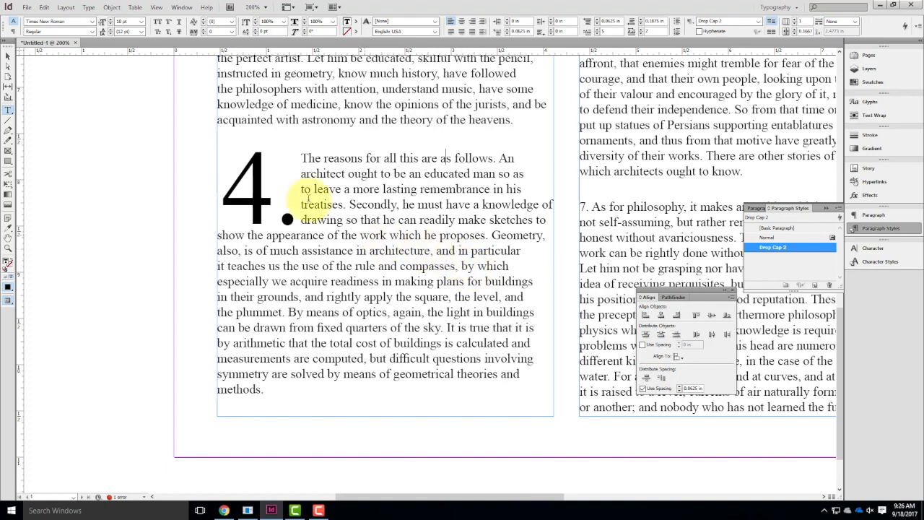
# Select paragraph 3's drop cap number and period, display the character styles, and clear the selection.
pyautogui.scroll(5, 285, 185)
pyautogui.moveTo(233, 149); pyautogui.dragTo(255, 165)
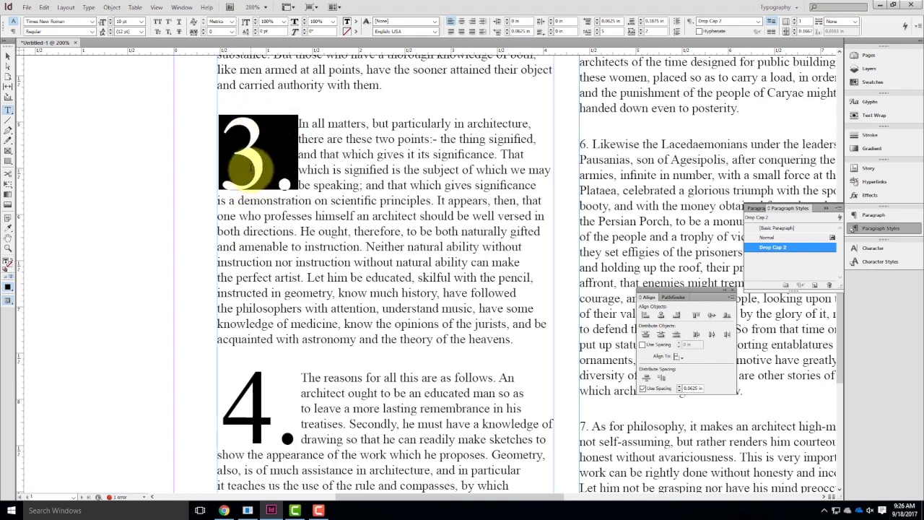
pyautogui.click(876, 264)
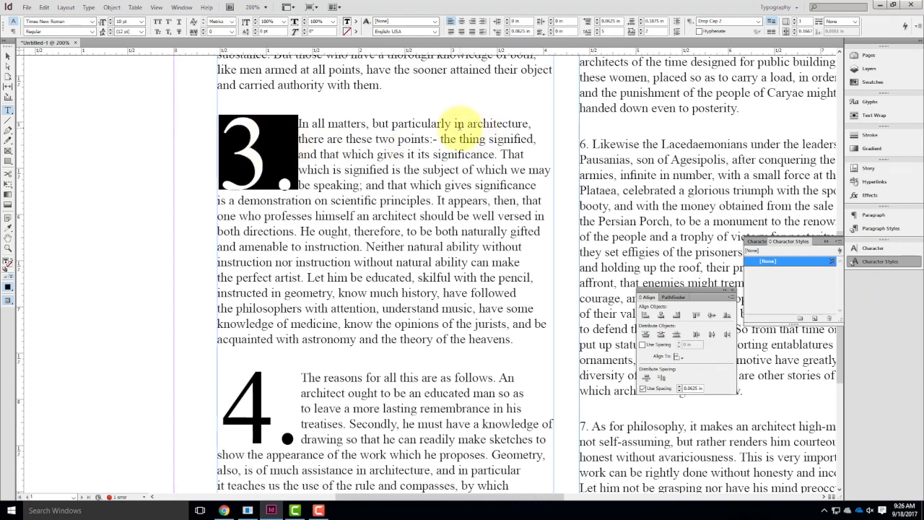
pyautogui.click(315, 407)
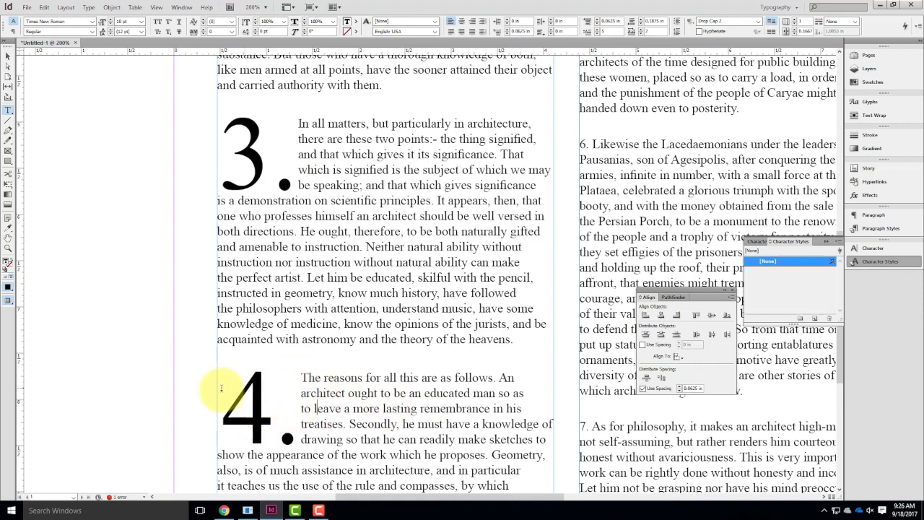
# Create a character style named Drop Cap Number from paragraph 4's selected drop cap number and period.
pyautogui.doubleClick(287, 438)
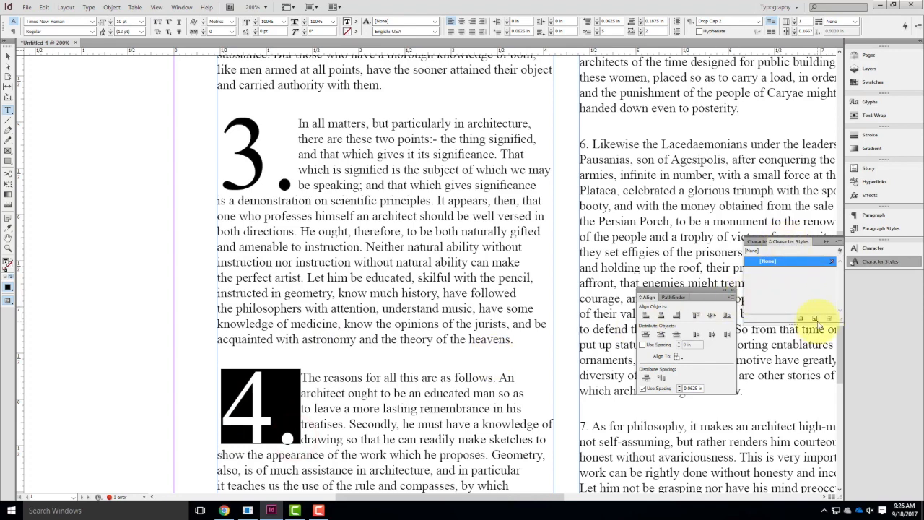
pyautogui.click(816, 318)
pyautogui.click(797, 273)
pyautogui.doubleClick(797, 273)
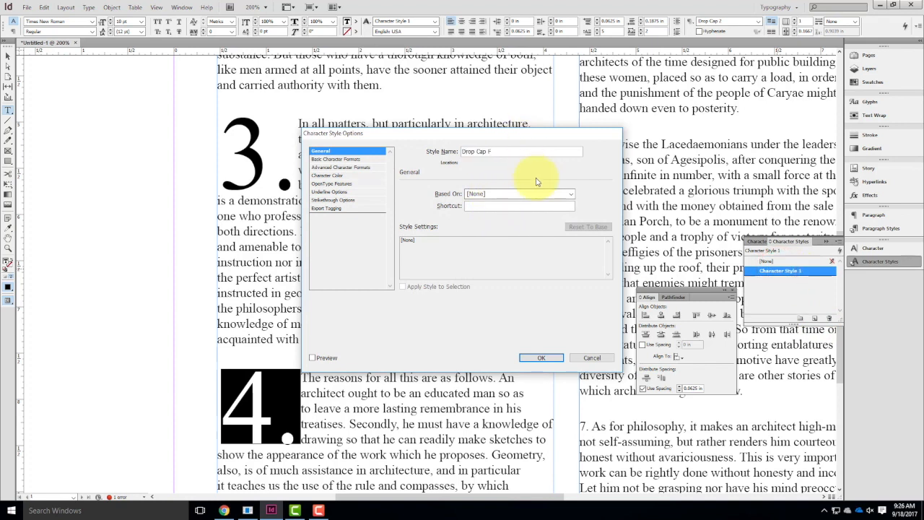
pyautogui.write('Drop Cap Fon')
pyautogui.press('BackSpace')
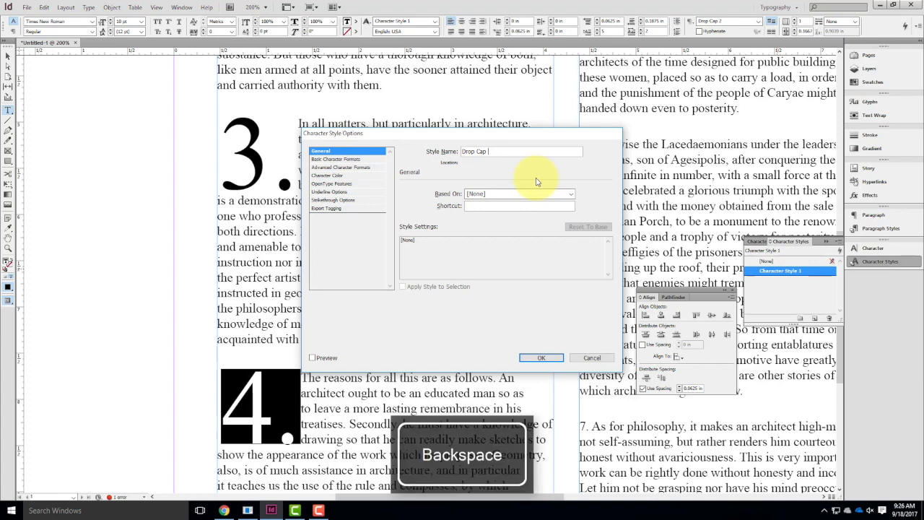
pyautogui.write('r')
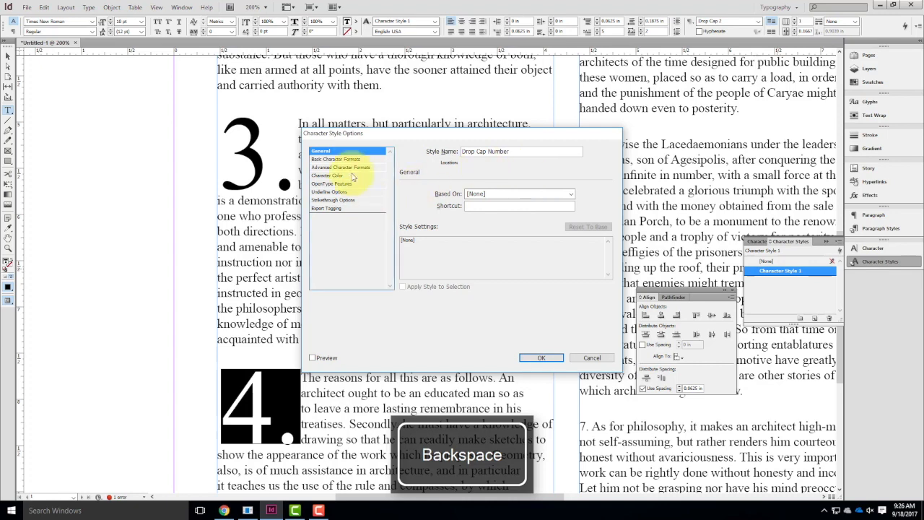
# Set the Drop Cap Number character style's font family to Bauhaus 93.
pyautogui.click(347, 159)
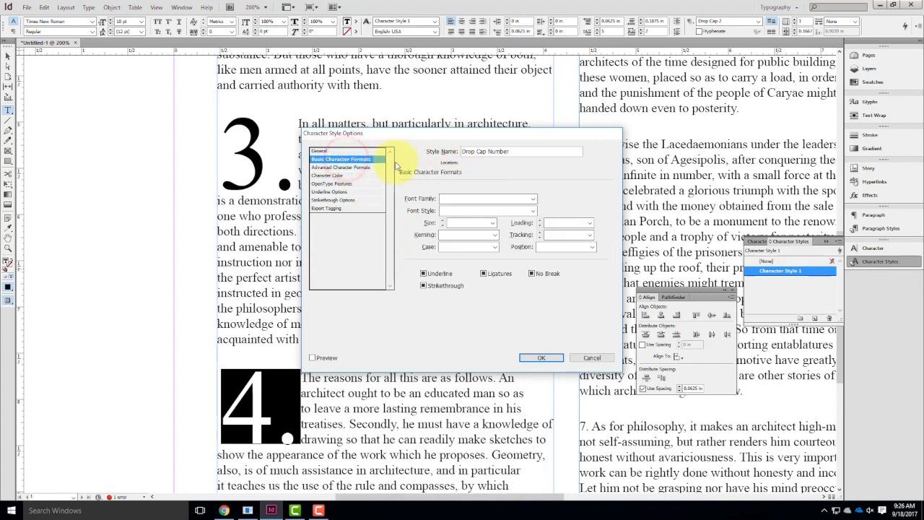
pyautogui.click(470, 201)
pyautogui.click(533, 199)
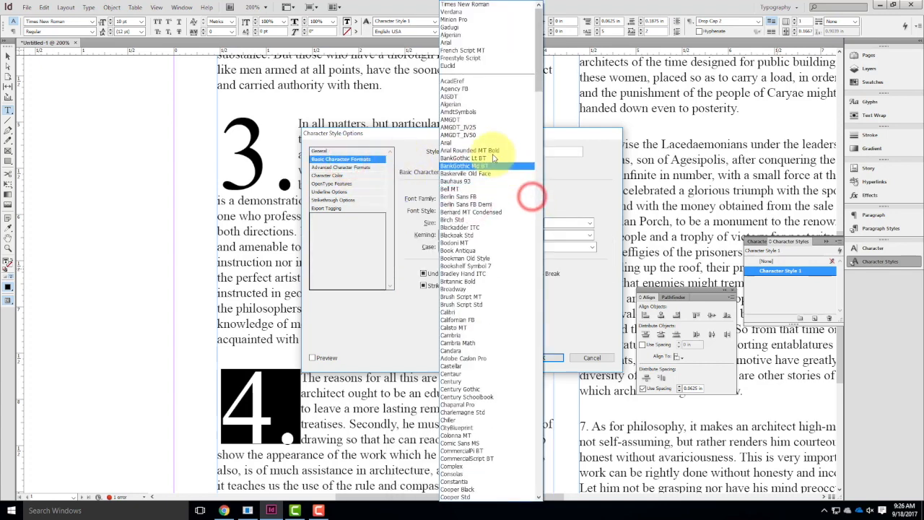
pyautogui.click(449, 180)
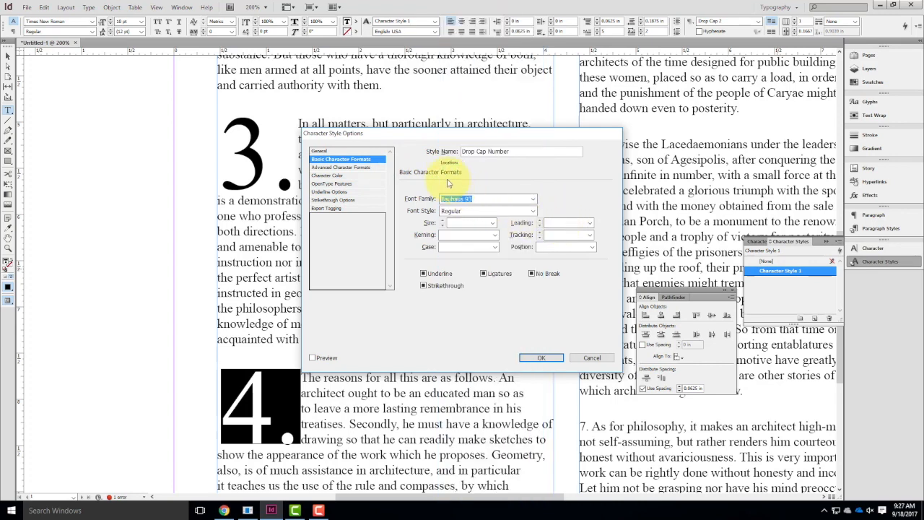
# Set the Drop Cap Number style's character color to C=100 M=0 Y=0 K=0, accept the style options and deselect the drop cap.
pyautogui.click(347, 166)
pyautogui.click(331, 176)
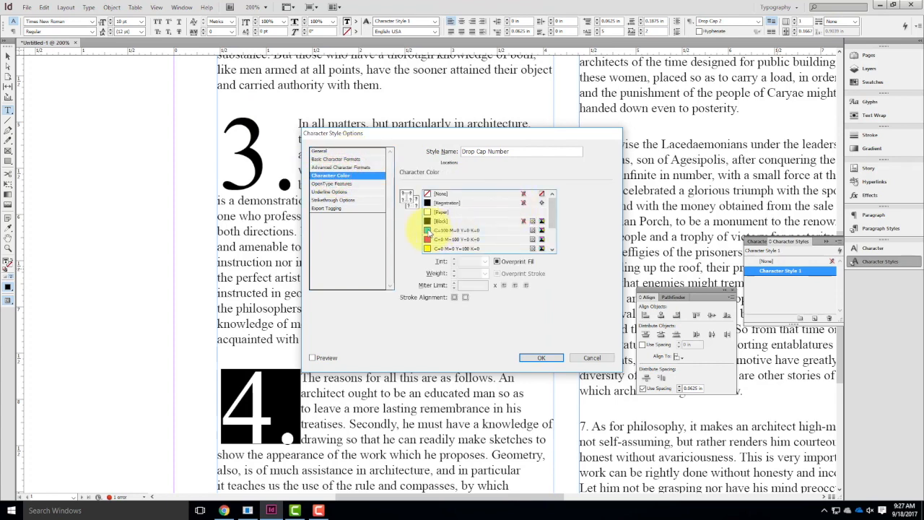
pyautogui.click(429, 230)
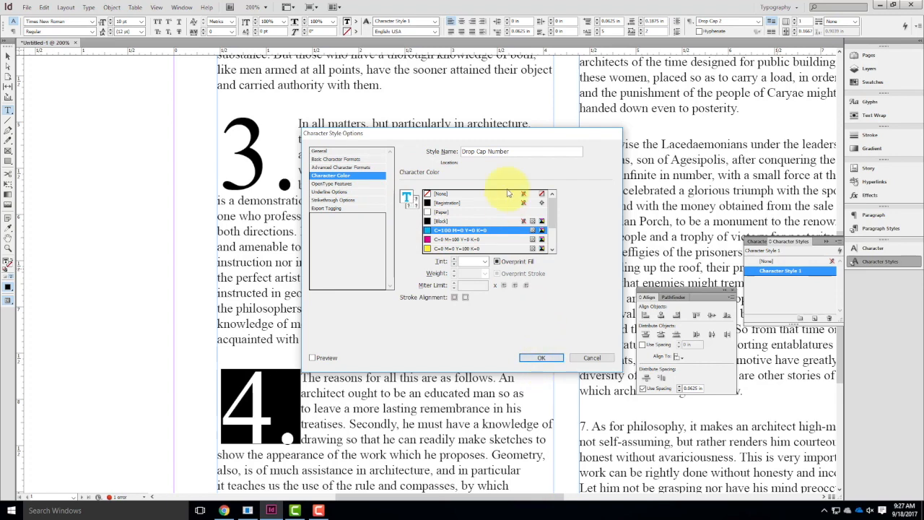
pyautogui.click(540, 357)
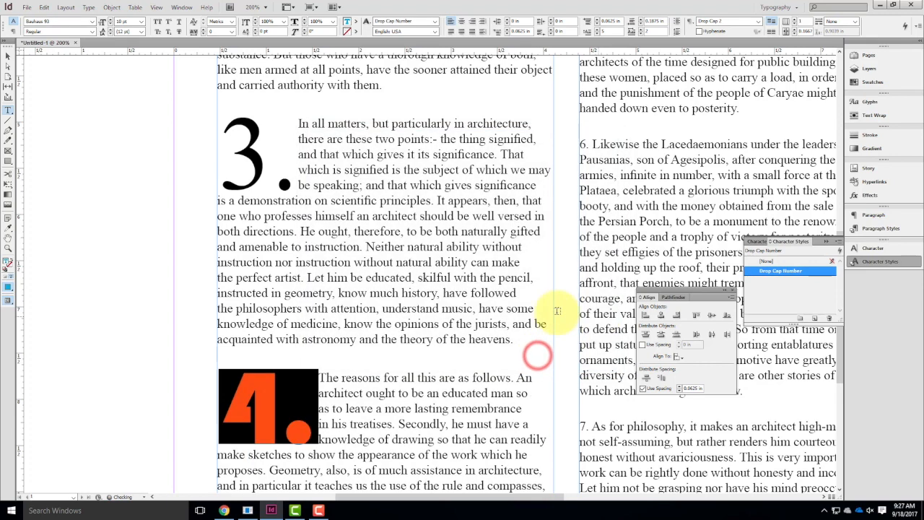
pyautogui.click(353, 391)
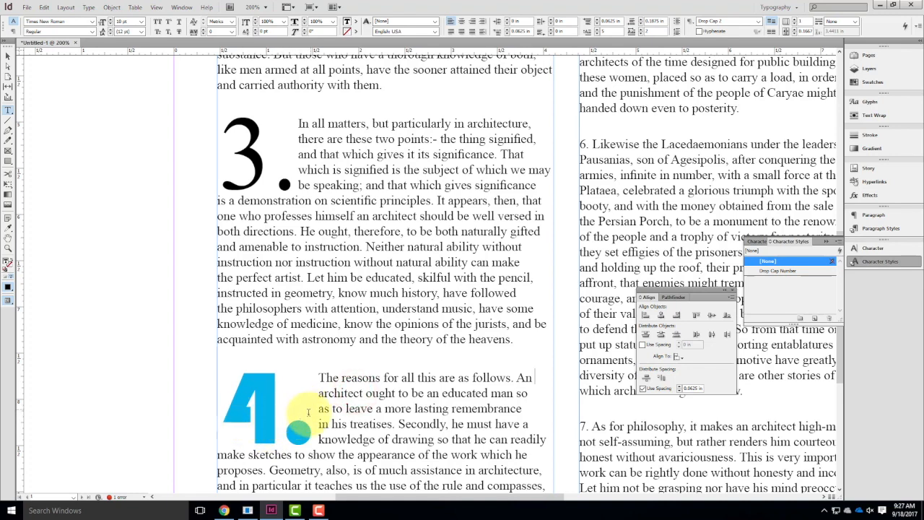
# Apply the Drop Cap Number character style to the drop cap numbers and periods of paragraphs 3, 2 and 1.
pyautogui.doubleClick(285, 185)
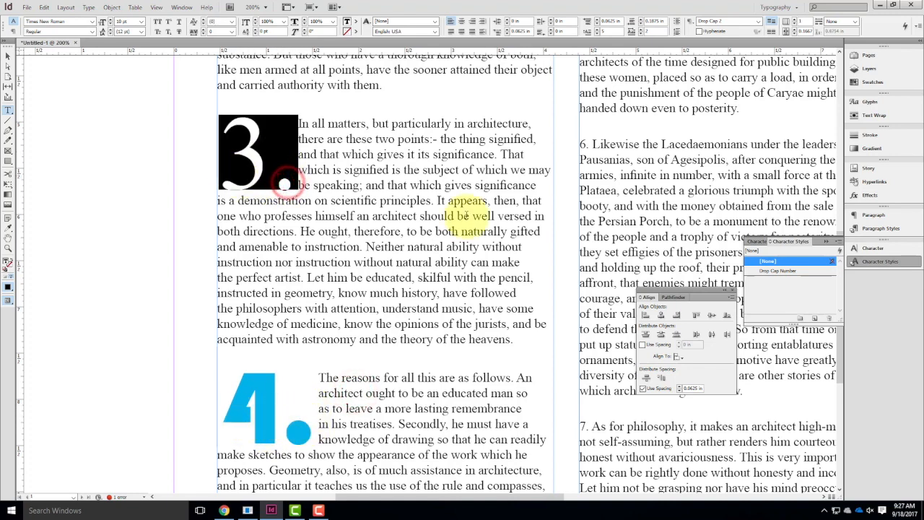
pyautogui.click(776, 270)
pyautogui.scroll(3, 356, 254)
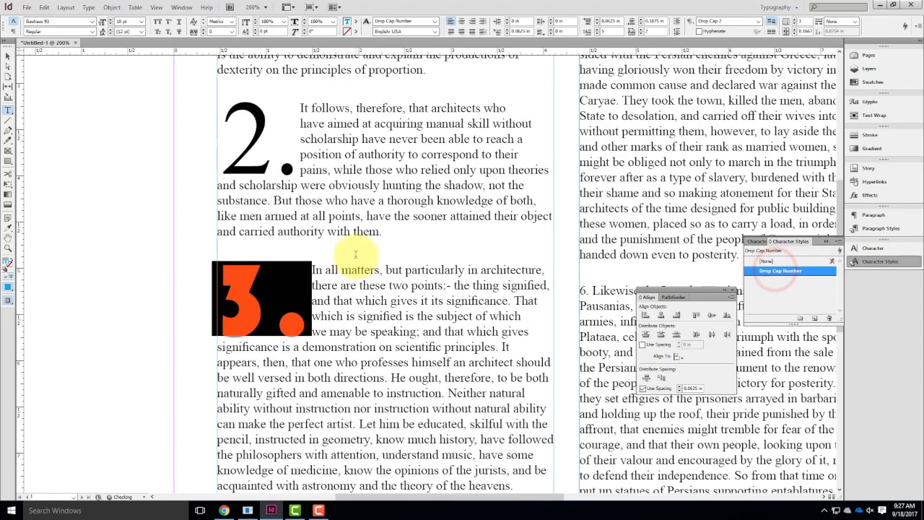
pyautogui.moveTo(297, 163); pyautogui.dragTo(221, 144)
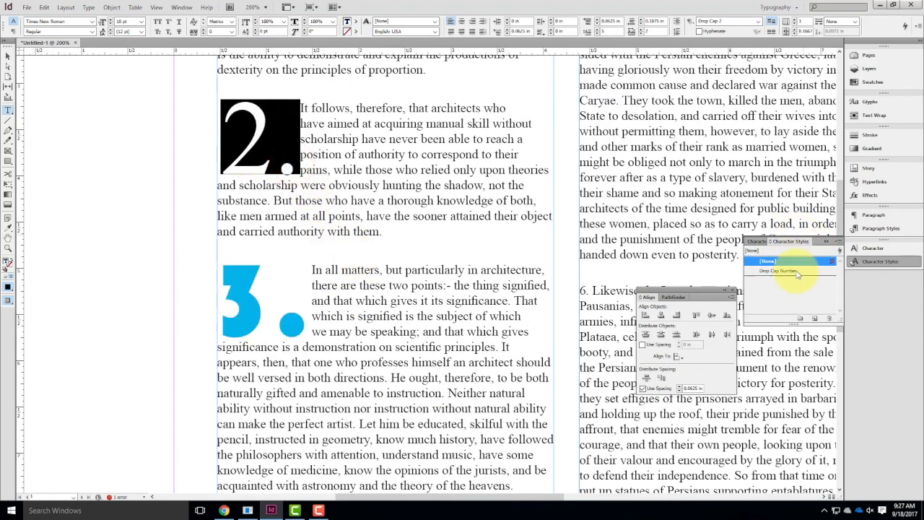
pyautogui.click(778, 271)
pyautogui.scroll(4, 330, 179)
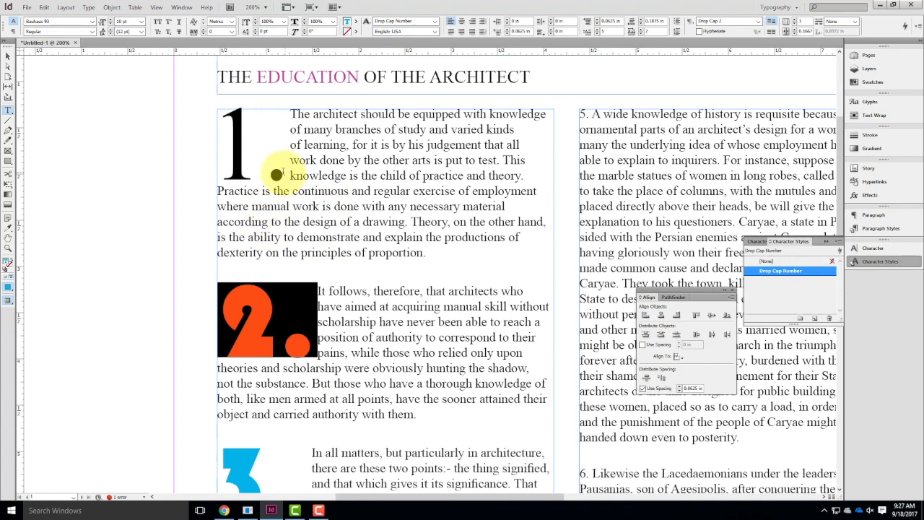
pyautogui.moveTo(277, 175); pyautogui.dragTo(230, 153)
pyautogui.click(773, 270)
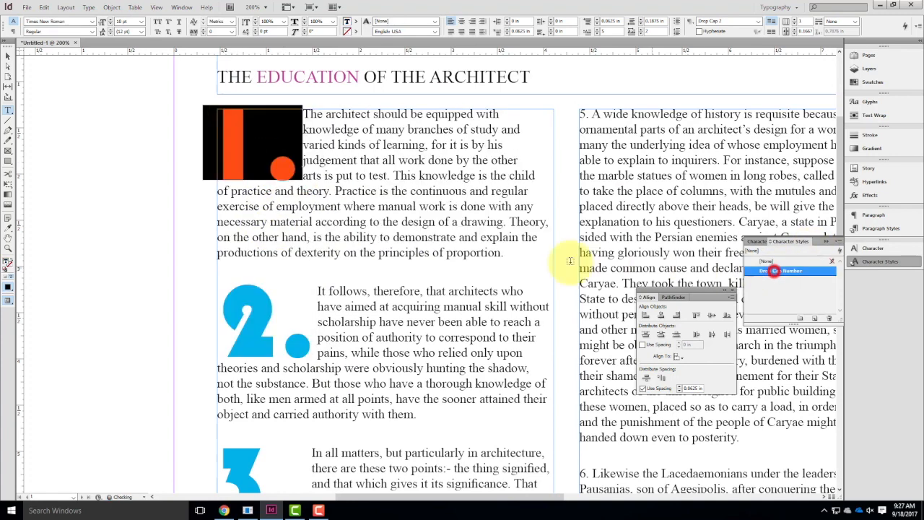
pyautogui.click(483, 269)
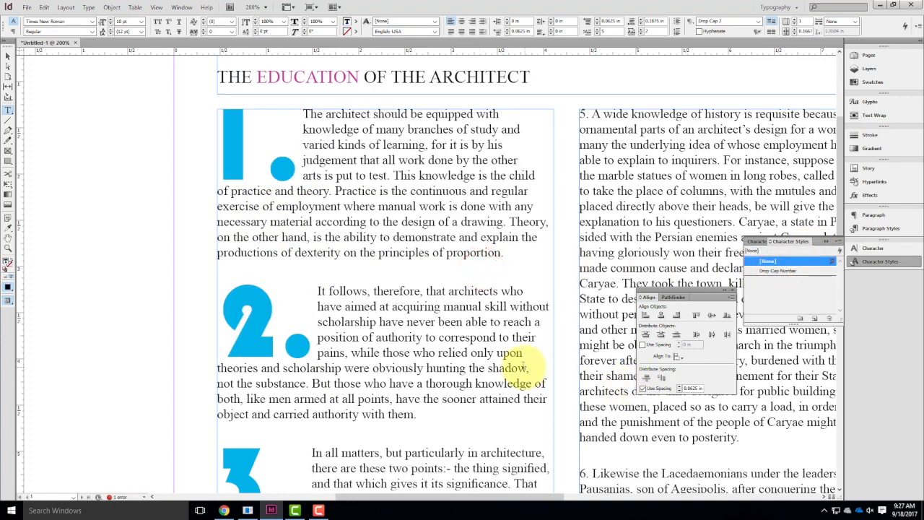
# Change the Drop Cap Number style's character color to yellow, C=0 M=0 Y=100 K=0.
pyautogui.scroll(-2, 522, 365)
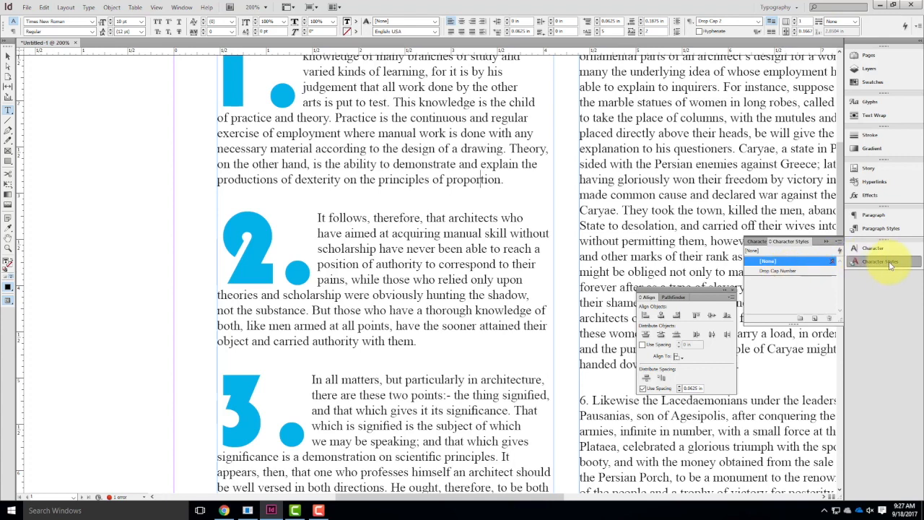
pyautogui.doubleClick(777, 270)
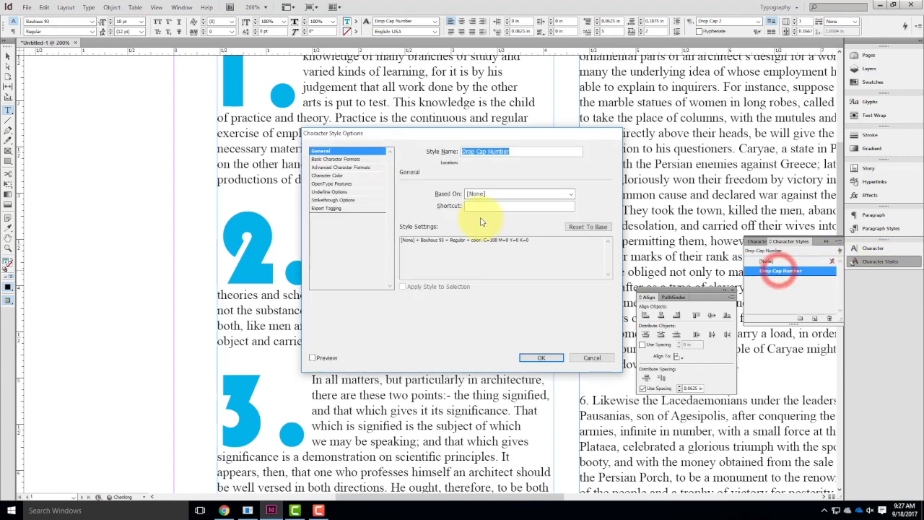
pyautogui.click(321, 175)
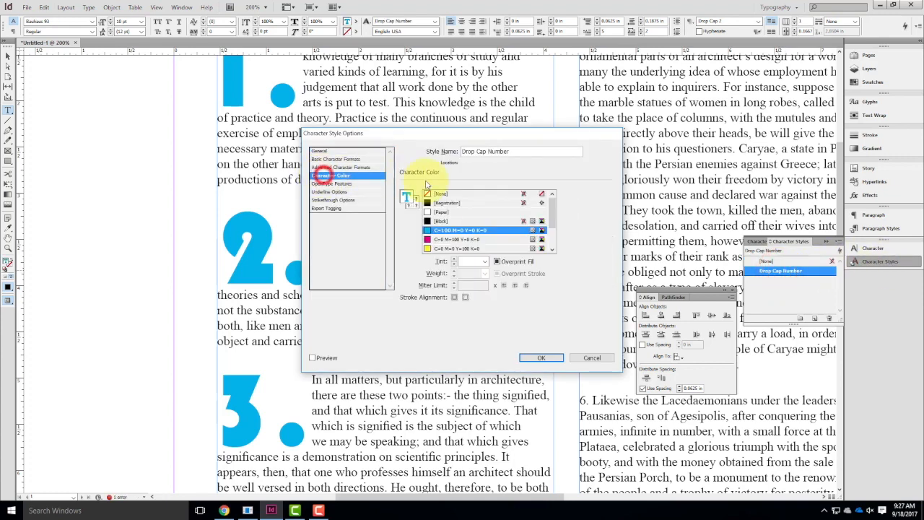
pyautogui.click(430, 249)
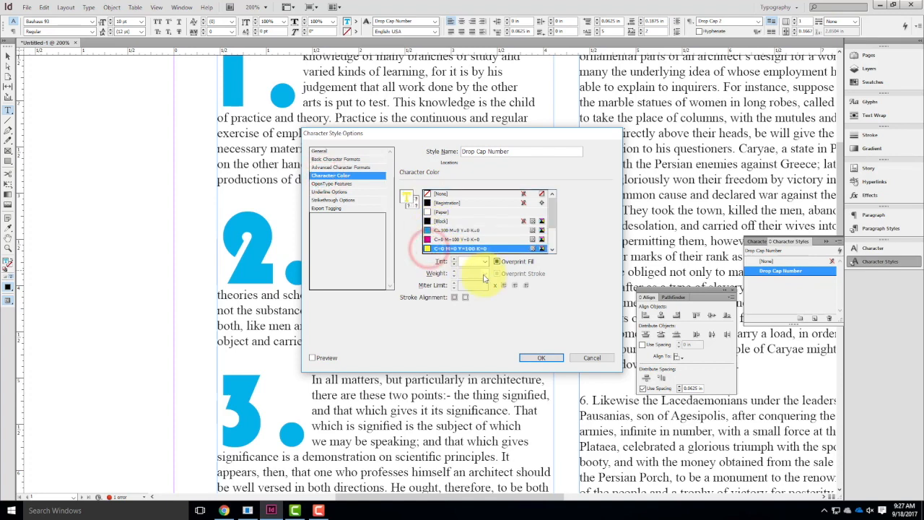
pyautogui.click(542, 359)
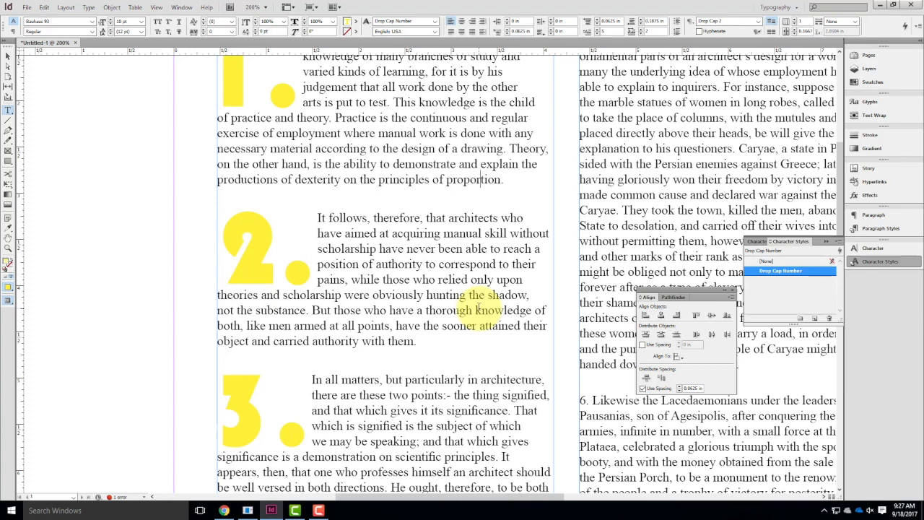
pyautogui.scroll(3, 459, 340)
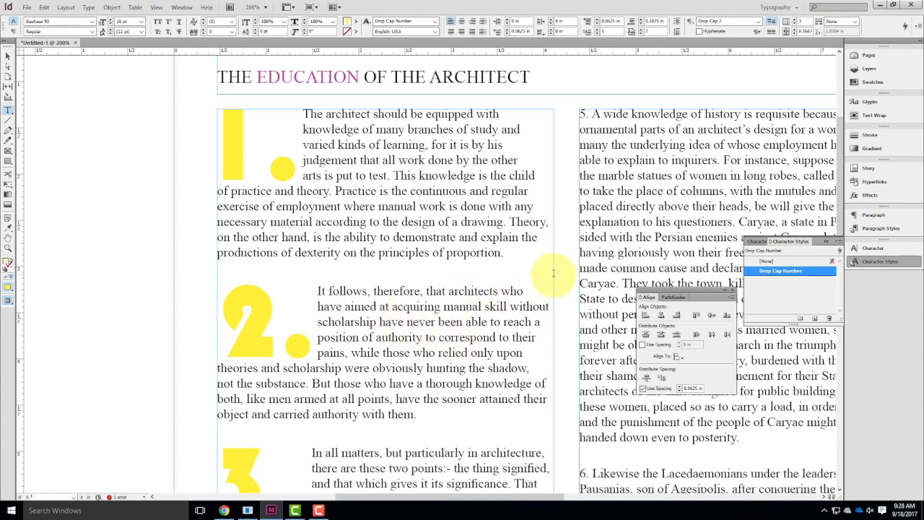
pyautogui.scroll(2, 485, 243)
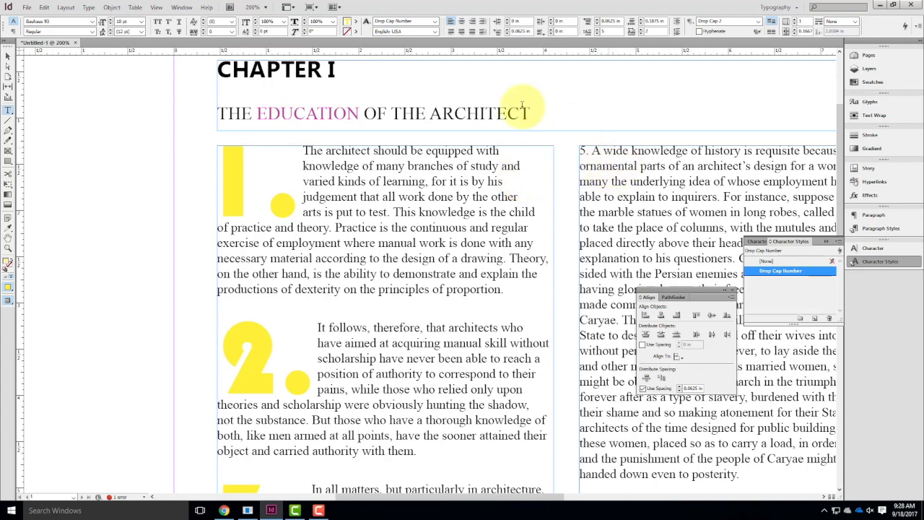
# Draw a rectangular graphic frame about 3.06 by 3.16 in over paragraphs 5 and 6, extending past the second column's outer edge.
pyautogui.click(7, 56)
pyautogui.click(85, 118)
pyautogui.hotkey('ctrl', '-')
pyautogui.hotkey('ctrl', '-')
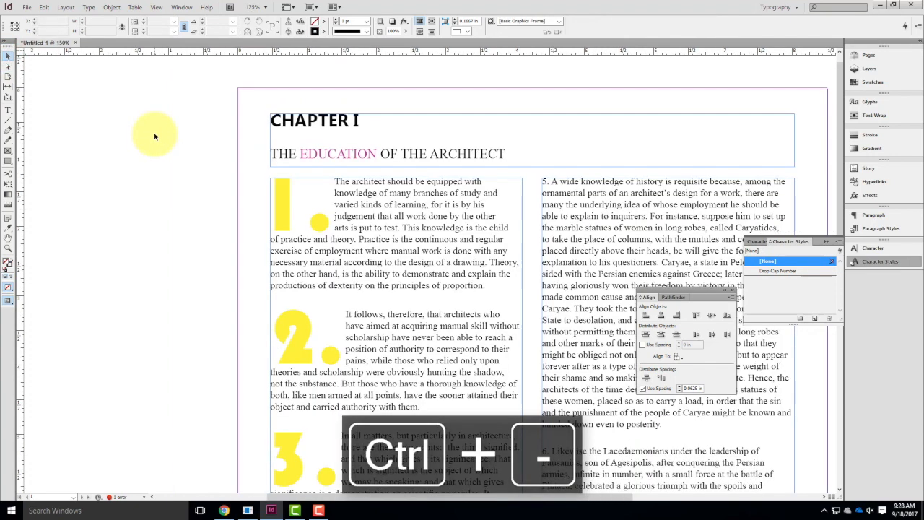
pyautogui.scroll(-1, 255, 165)
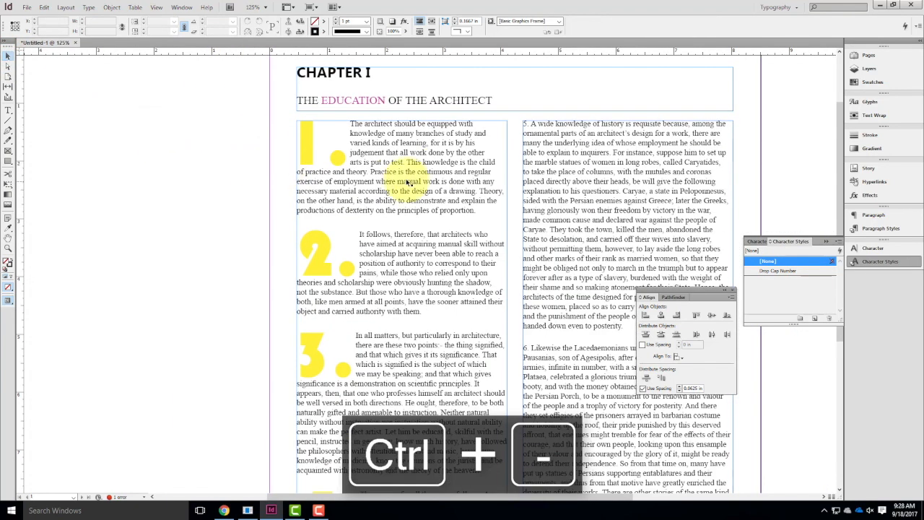
pyautogui.moveTo(660, 167); pyautogui.dragTo(437, 133)
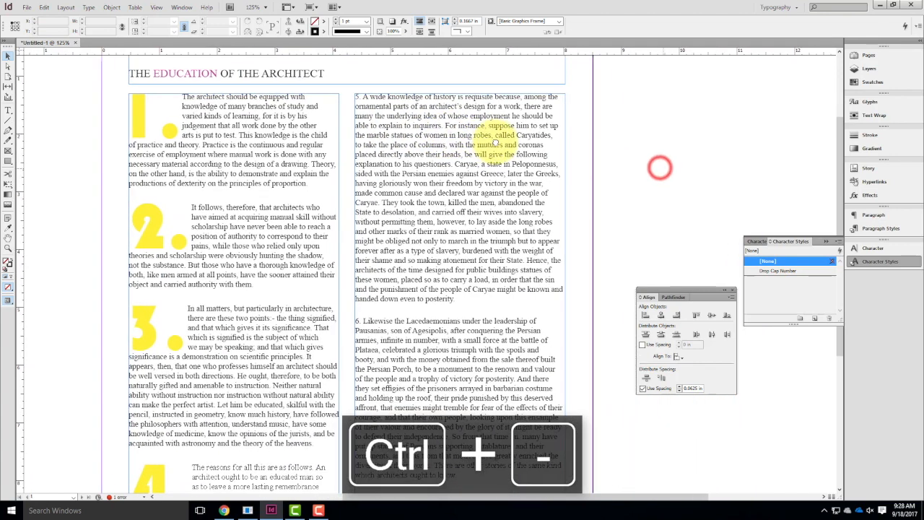
pyautogui.click(9, 151)
pyautogui.moveTo(581, 248); pyautogui.dragTo(405, 429)
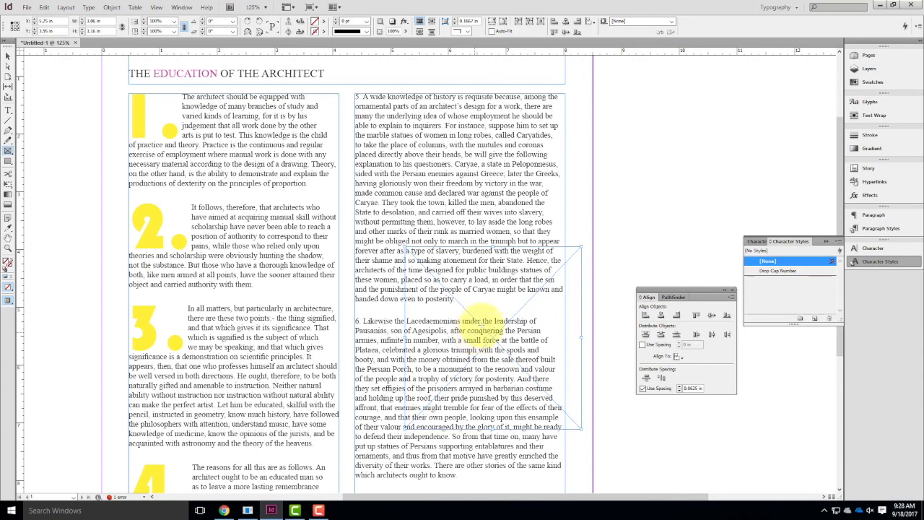
# Place the black-and-white tractor photo from the Ex109 folder into the new graphic frame.
pyautogui.click(32, 7)
pyautogui.click(42, 121)
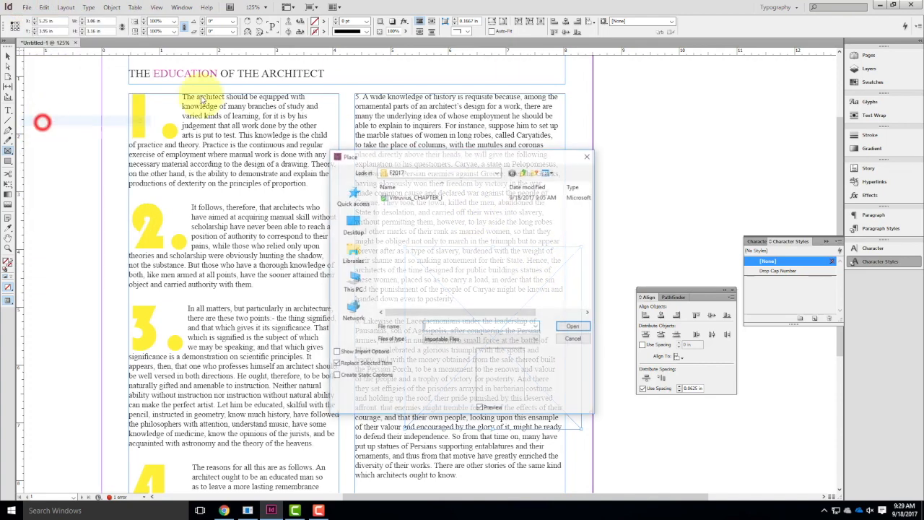
pyautogui.click(527, 171)
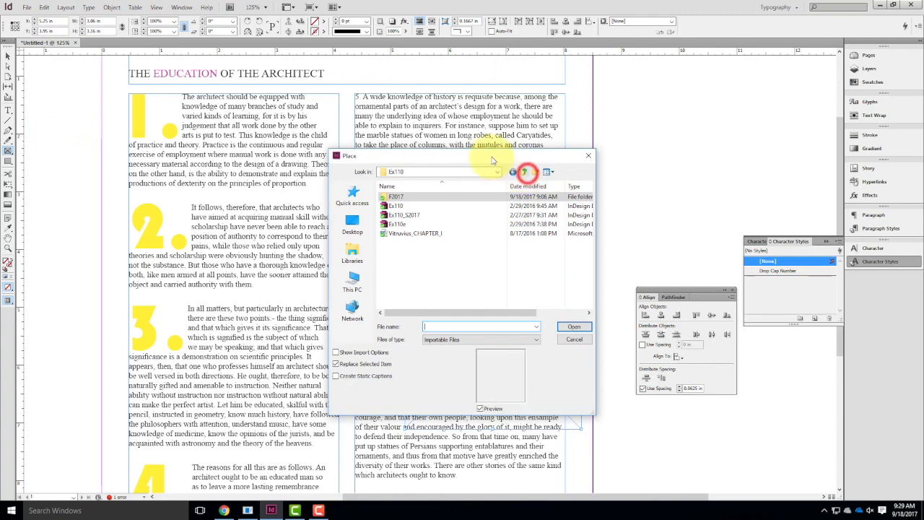
pyautogui.click(525, 171)
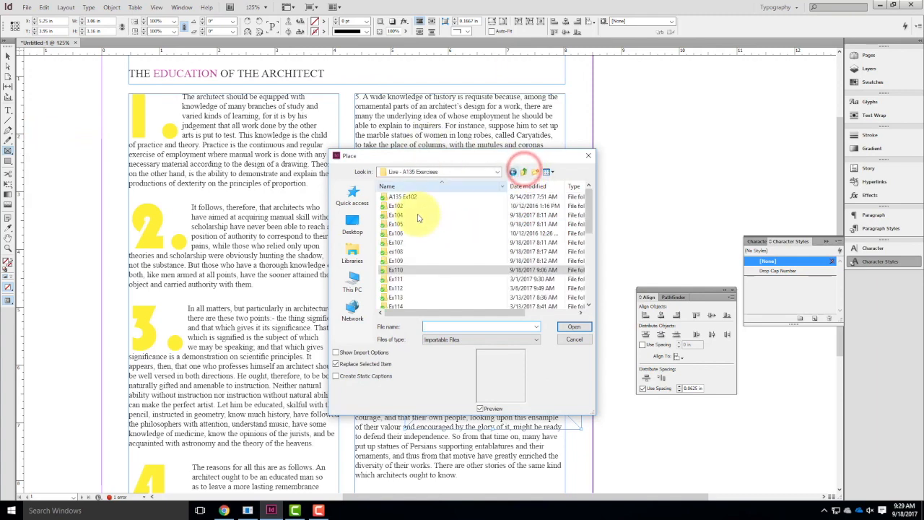
pyautogui.doubleClick(400, 260)
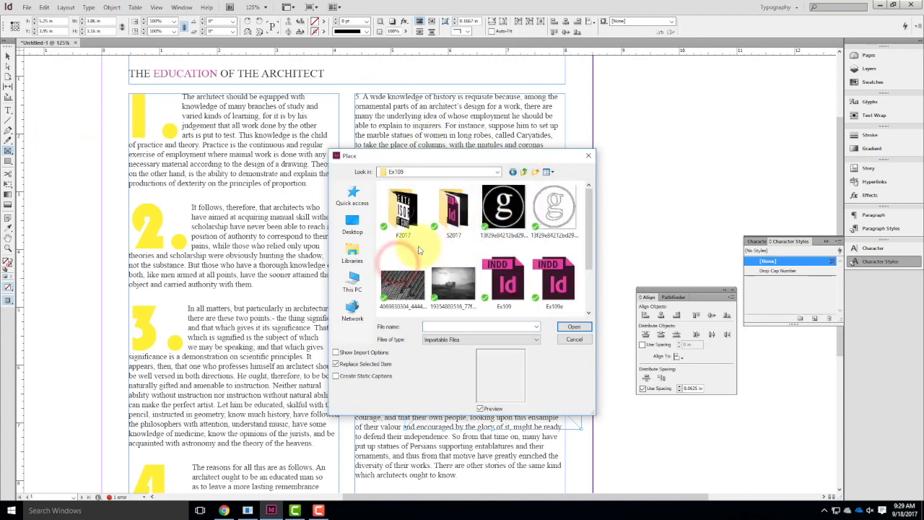
pyautogui.scroll(-1, 418, 249)
pyautogui.click(454, 221)
pyautogui.click(574, 328)
# Fit the placed photo to its frame with Fill Frame Proportionally.
pyautogui.rightClick(481, 309)
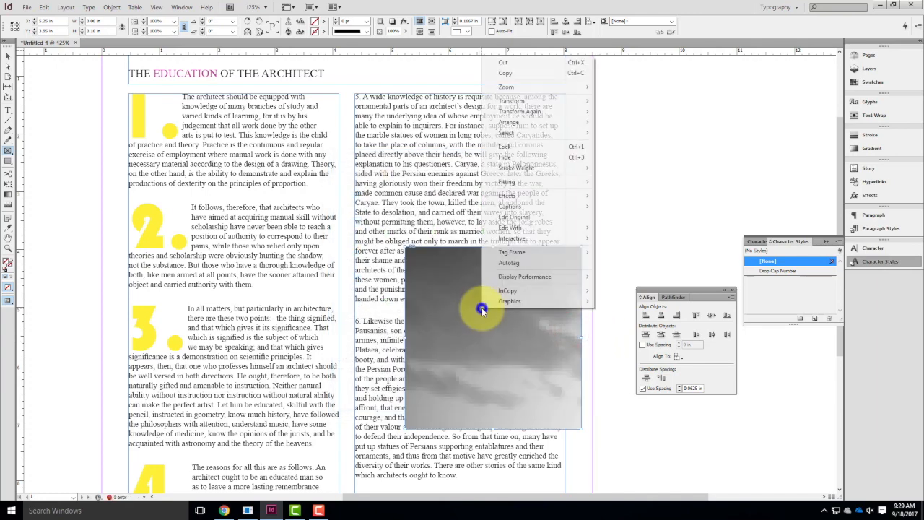
pyautogui.moveTo(581, 181)
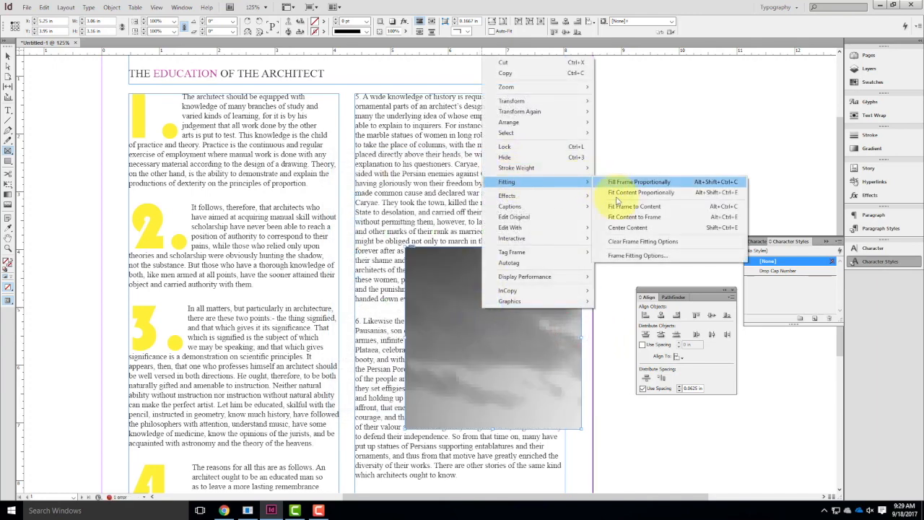
pyautogui.click(621, 183)
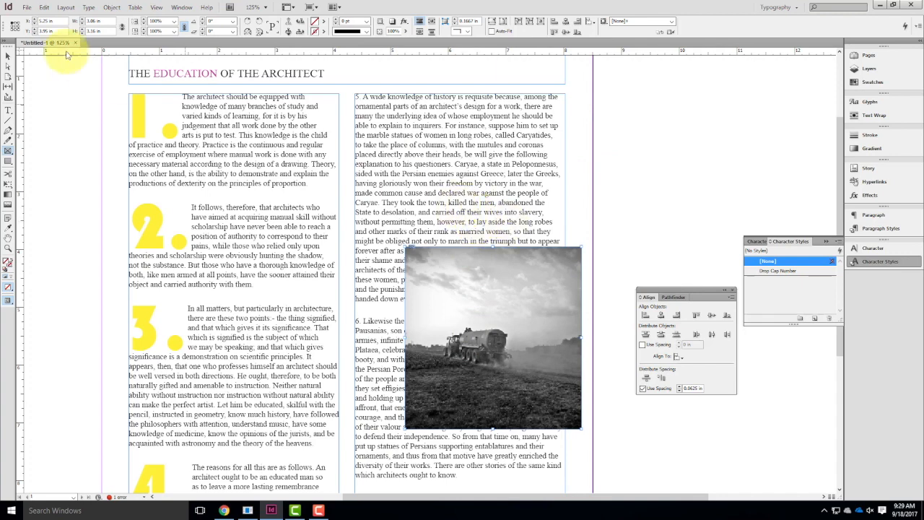
# Apply a bounding-box text wrap to the second column's text frame and deselect it.
pyautogui.click(8, 55)
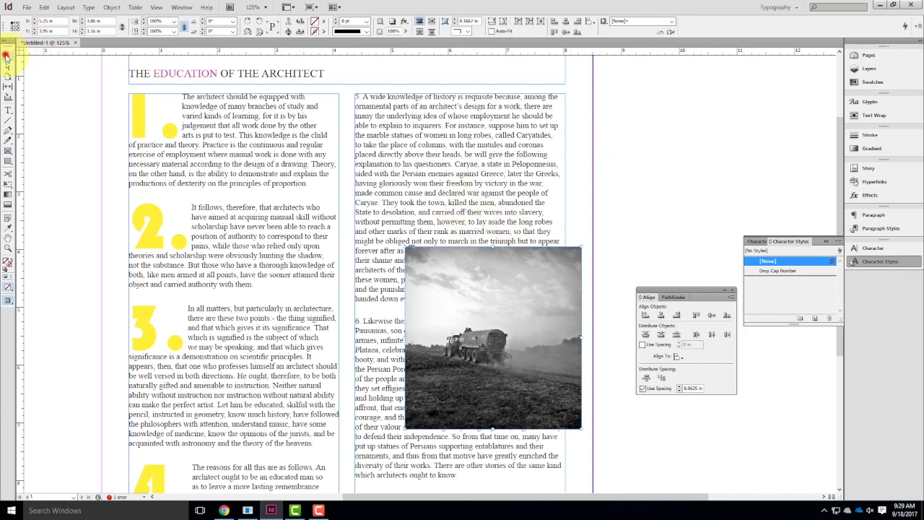
pyautogui.click(471, 179)
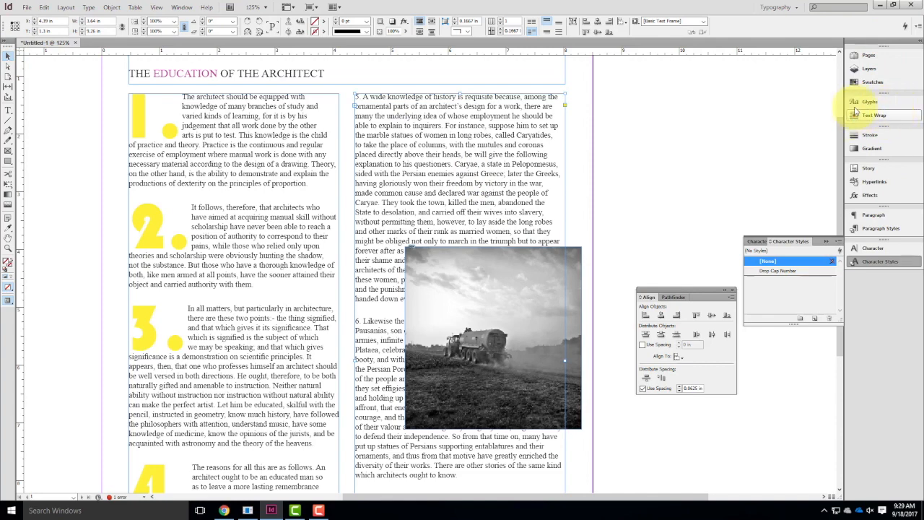
pyautogui.click(875, 117)
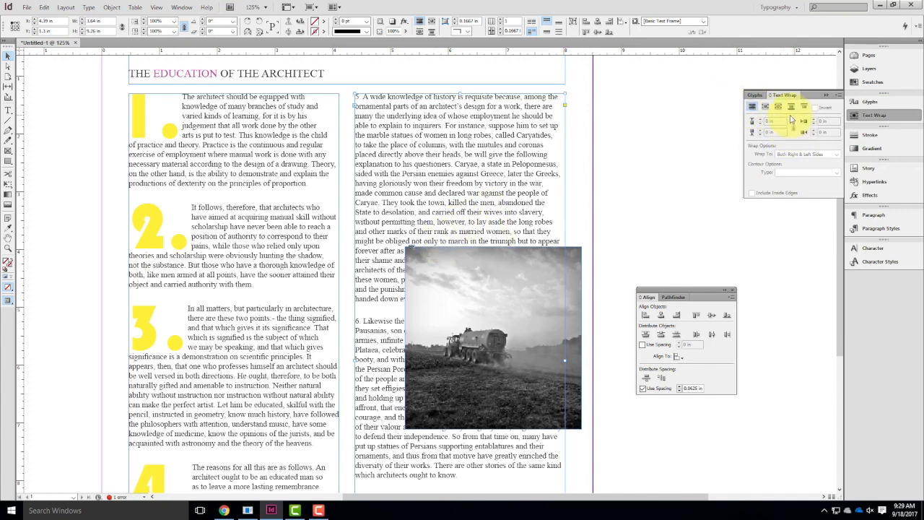
pyautogui.click(765, 108)
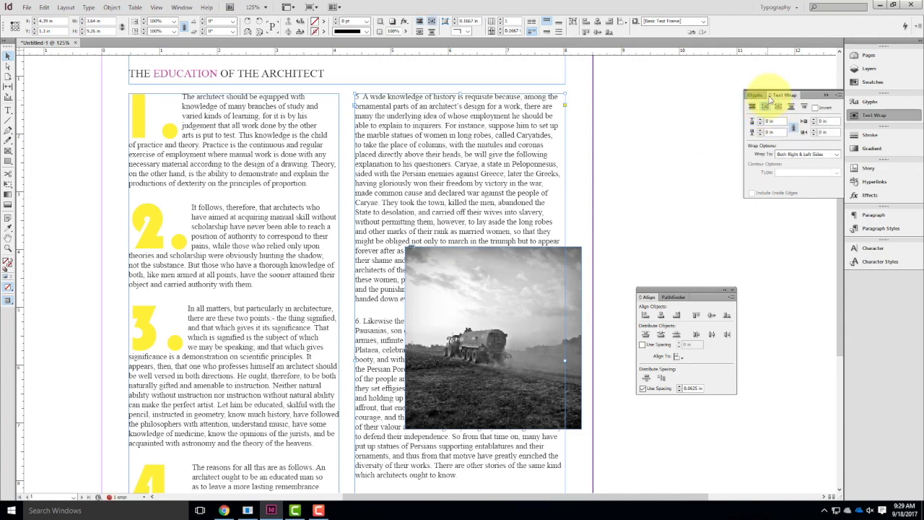
pyautogui.click(636, 238)
# Make the text wrap around the bounding box of the tractor photo.
pyautogui.click(507, 258)
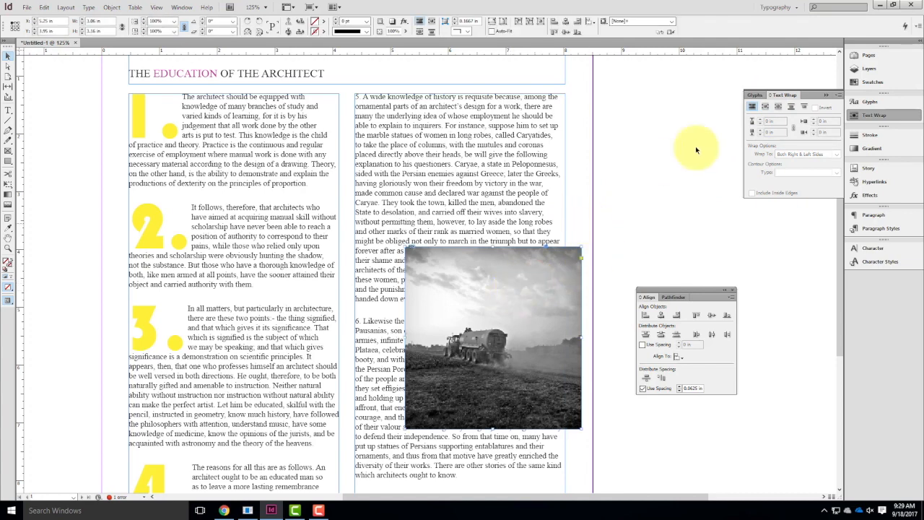
pyautogui.click(767, 107)
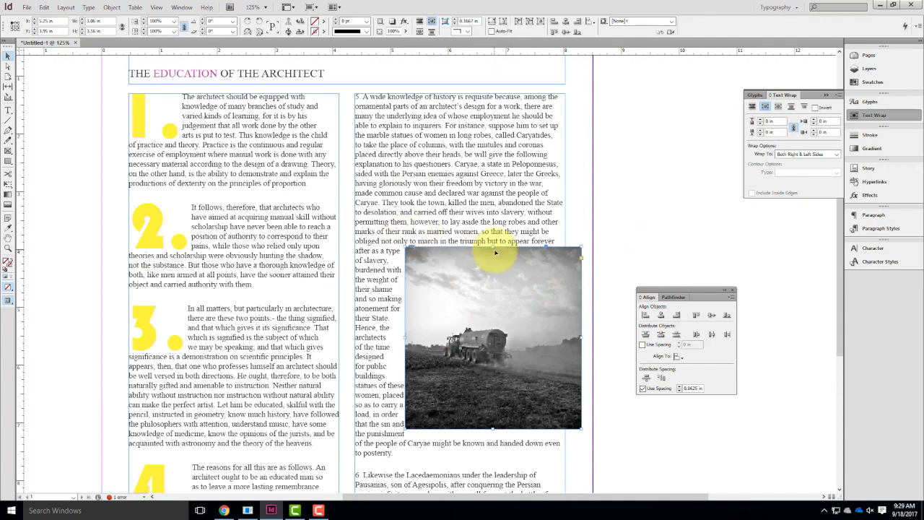
pyautogui.click(614, 225)
# Move the tractor photo across the gutter between the columns and set its text wrap offset to 0.125 in on all sides.
pyautogui.click(513, 303)
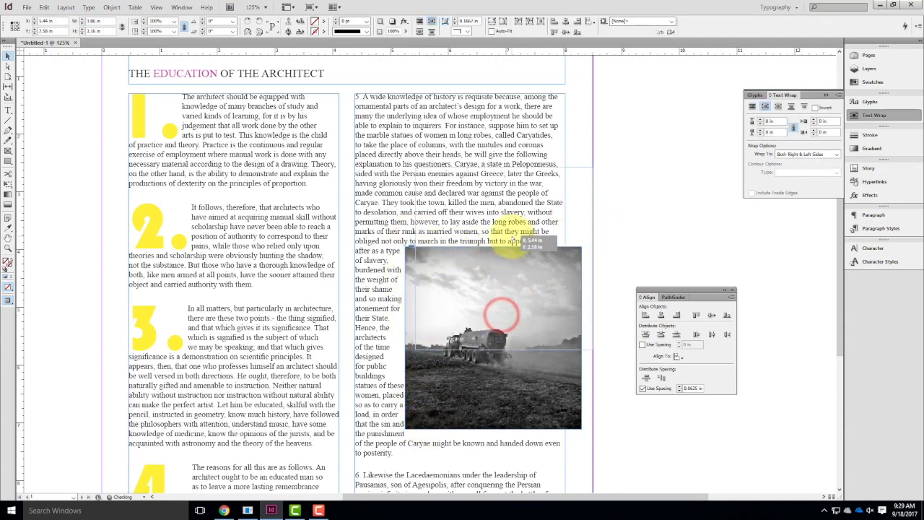
pyautogui.moveTo(501, 315); pyautogui.dragTo(365, 270)
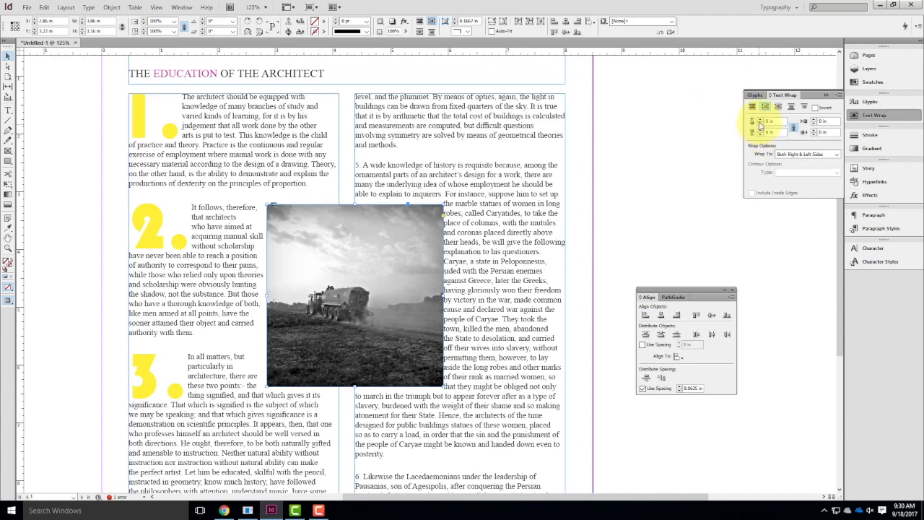
pyautogui.click(759, 120)
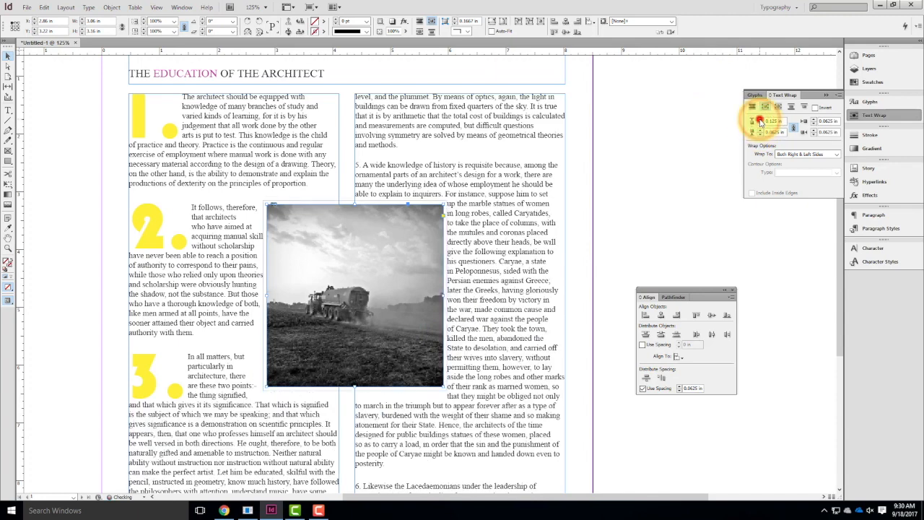
pyautogui.click(759, 120)
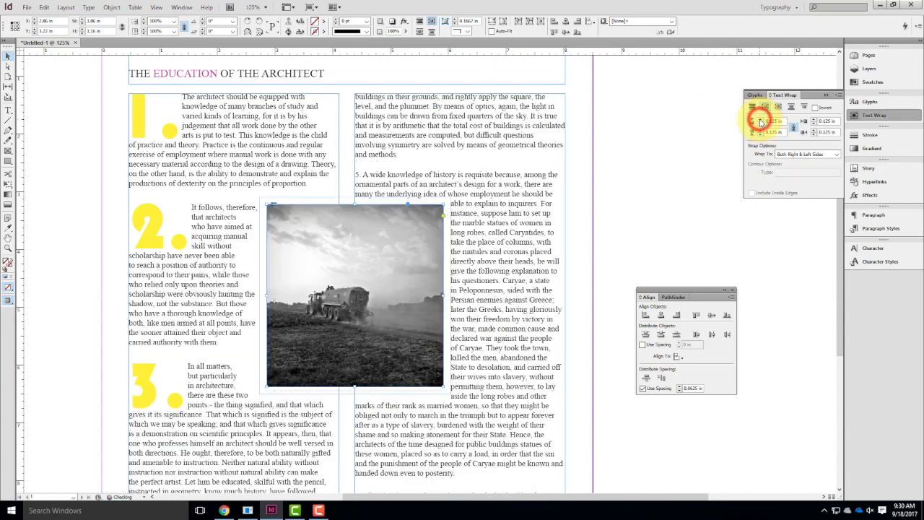
pyautogui.click(633, 151)
# Move the tractor photo to the second column's outer edge beside paragraph 5 and crop its frame to about 2.01 by 2.08 in.
pyautogui.moveTo(366, 259); pyautogui.dragTo(489, 287)
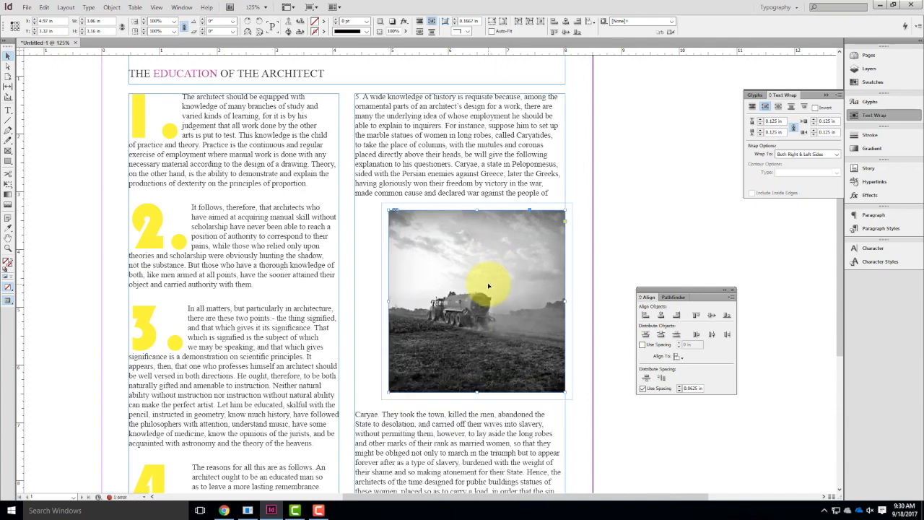
pyautogui.moveTo(387, 210); pyautogui.dragTo(449, 272)
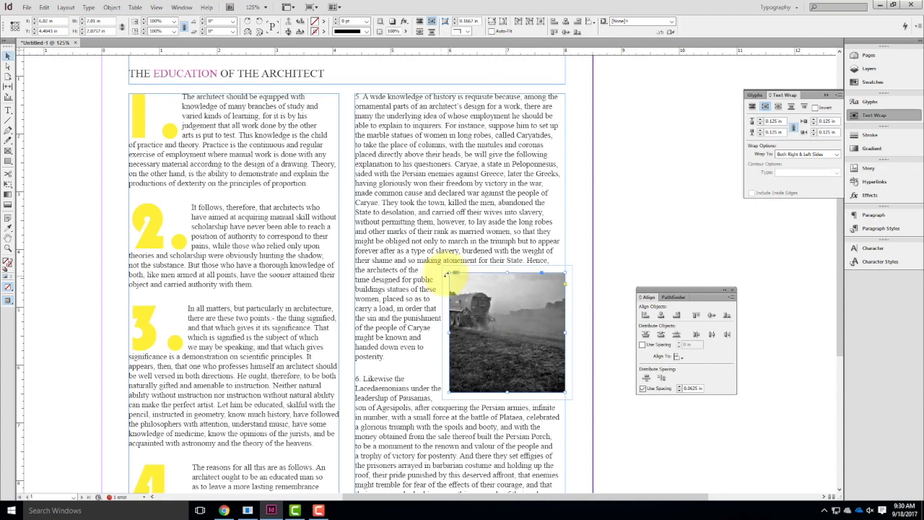
pyautogui.moveTo(490, 303); pyautogui.dragTo(509, 290)
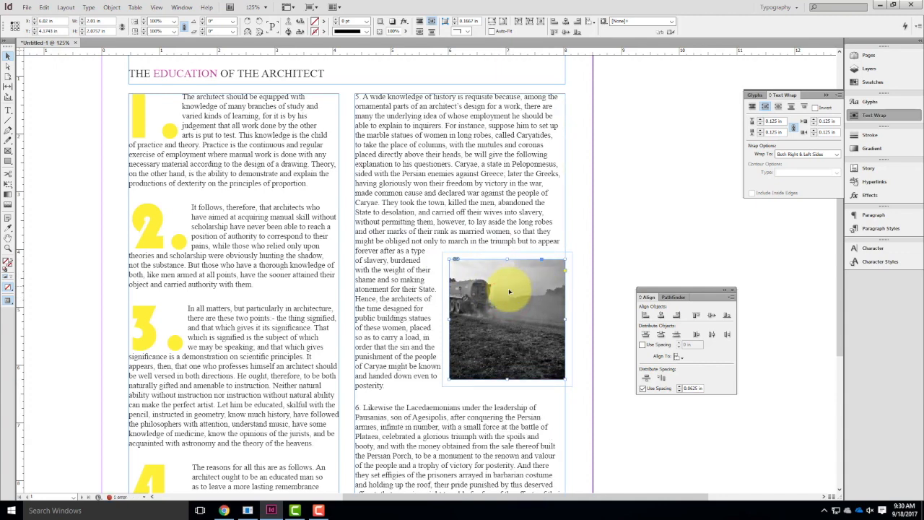
# Draw a rectangular graphic frame about 2.79 by 2.88 in across both columns, starting level with paragraph 4 and ending at the text frames' bottom edge.
pyautogui.scroll(-4, 504, 288)
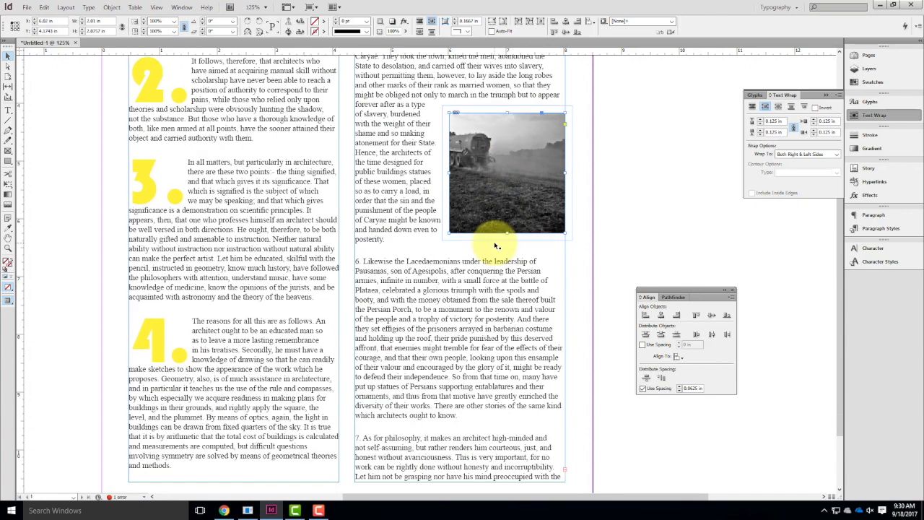
pyautogui.click(8, 150)
pyautogui.moveTo(256, 317); pyautogui.dragTo(419, 480)
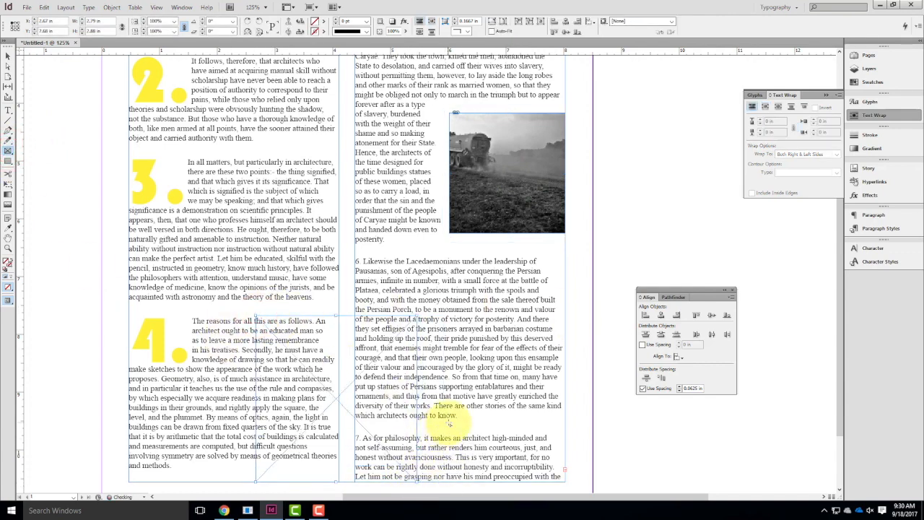
# Place the black-and-white barn photo from the Ex109 folder's F2017 subfolder into the new frame.
pyautogui.click(29, 6)
pyautogui.click(33, 114)
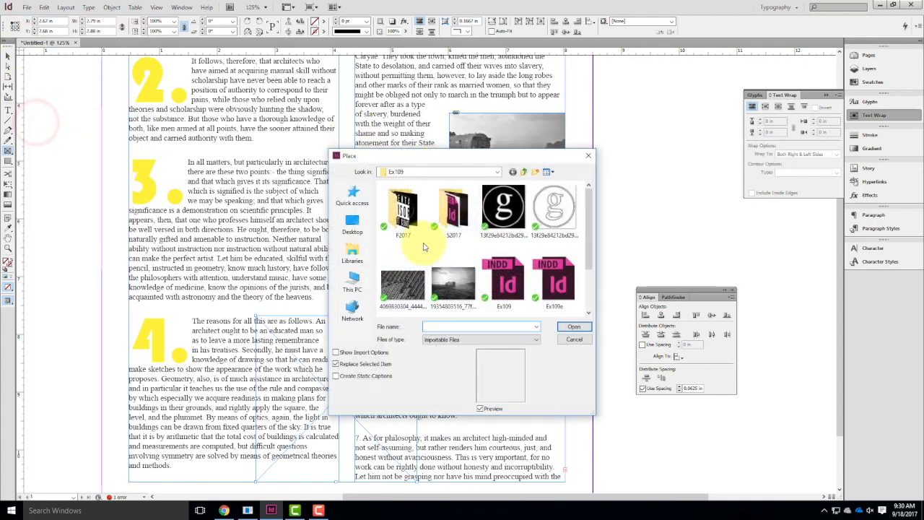
pyautogui.scroll(-1, 426, 248)
pyautogui.scroll(1, 436, 210)
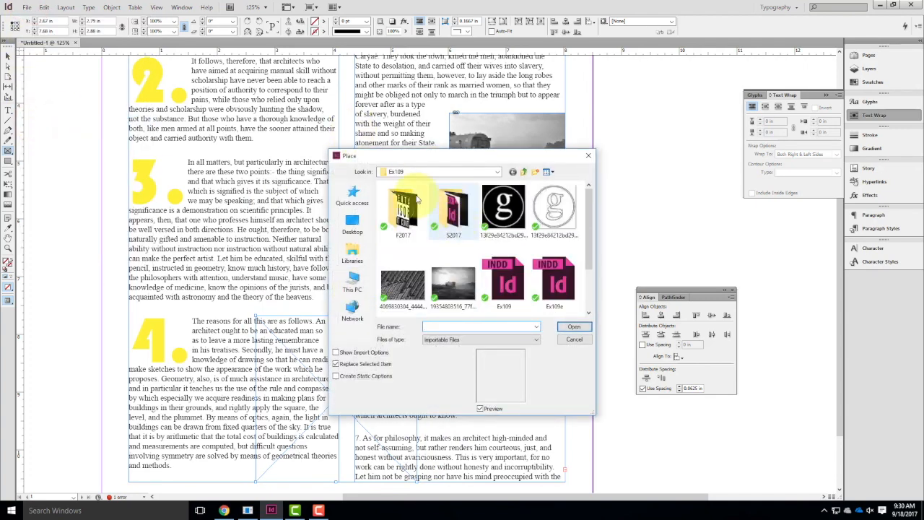
pyautogui.doubleClick(416, 212)
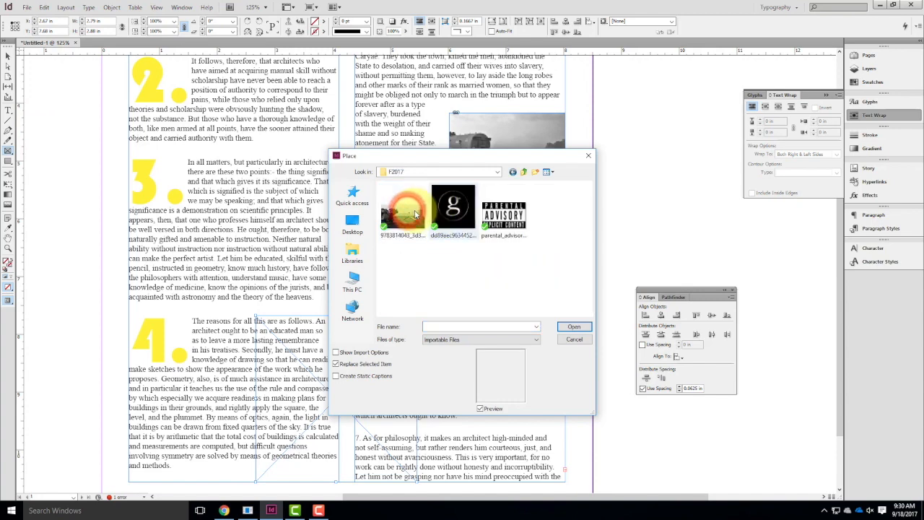
pyautogui.doubleClick(415, 212)
# Try Fit Content Proportionally on the barn photo and undo it.
pyautogui.rightClick(355, 382)
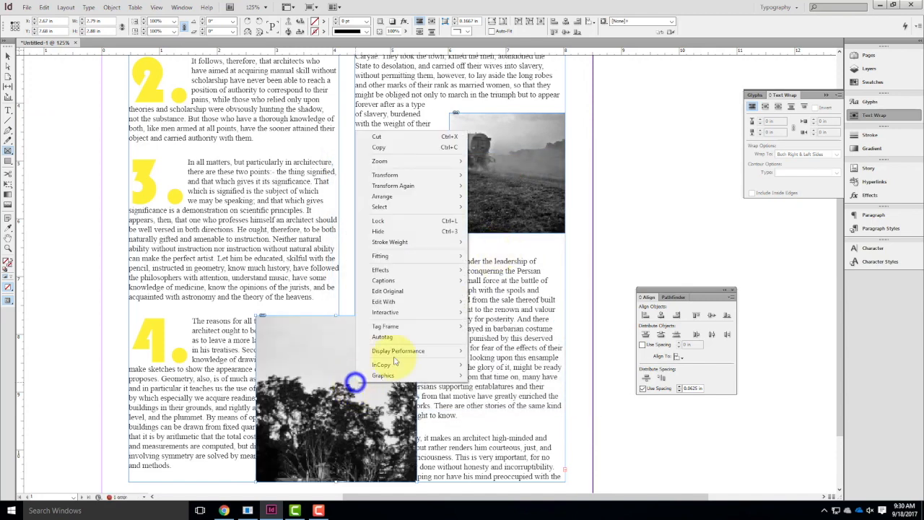
pyautogui.moveTo(393, 255)
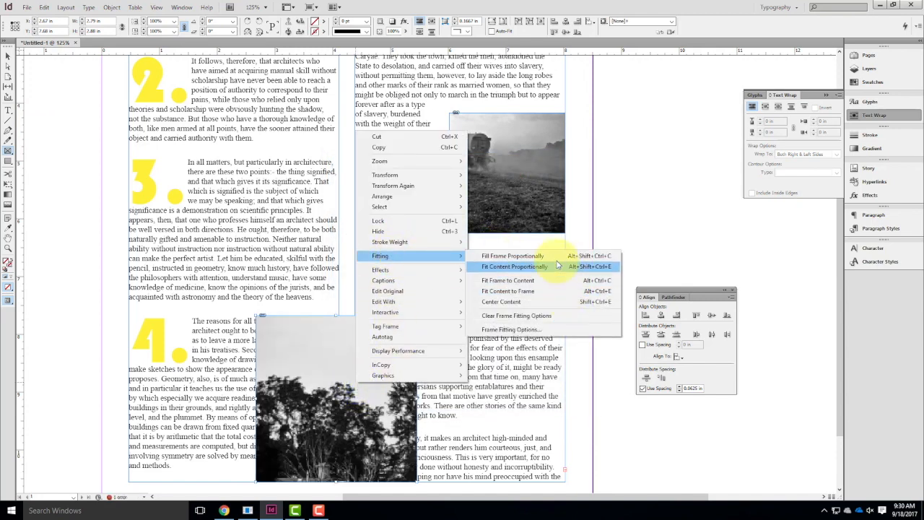
pyautogui.click(554, 267)
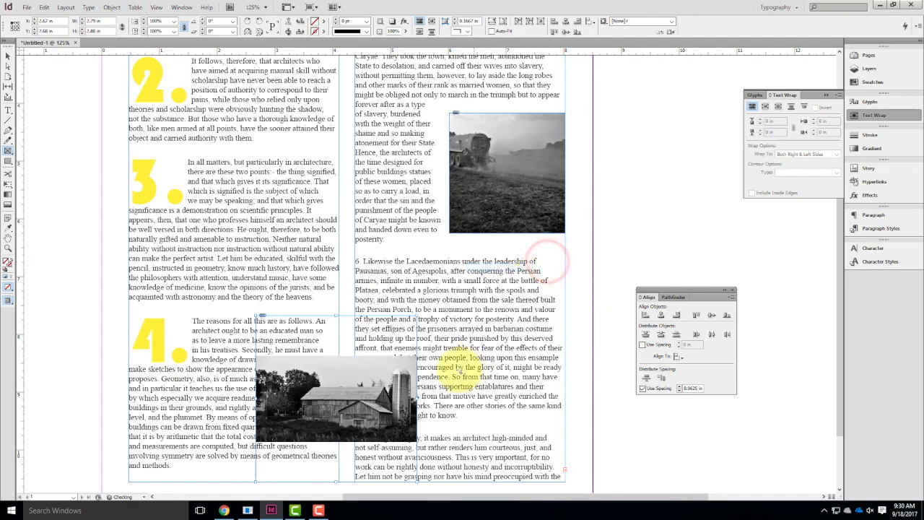
pyautogui.hotkey('ctrl', 'z')
# Fit the barn photo to its frame with Fill Frame Proportionally.
pyautogui.rightClick(336, 391)
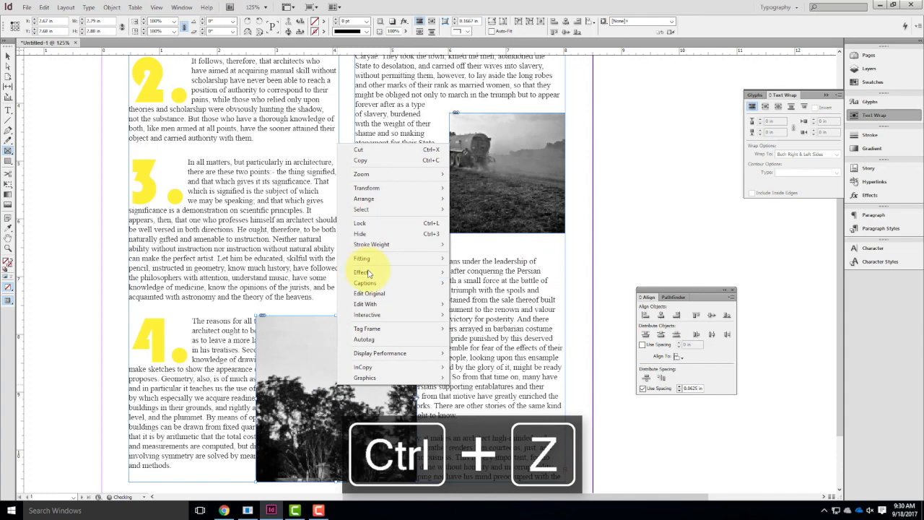
pyautogui.moveTo(371, 260)
pyautogui.click(495, 259)
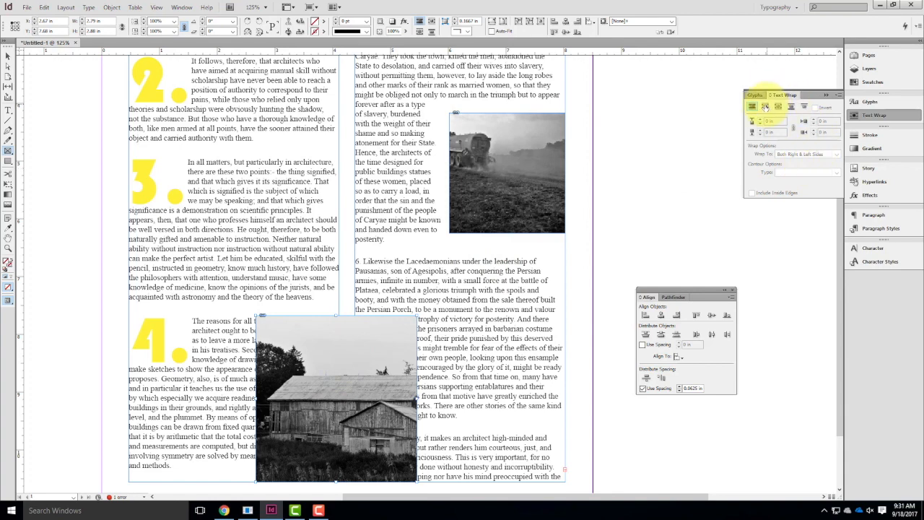
# Wrap the text around the barn photo's bounding box with a 0.125 in offset on all sides.
pyautogui.click(764, 106)
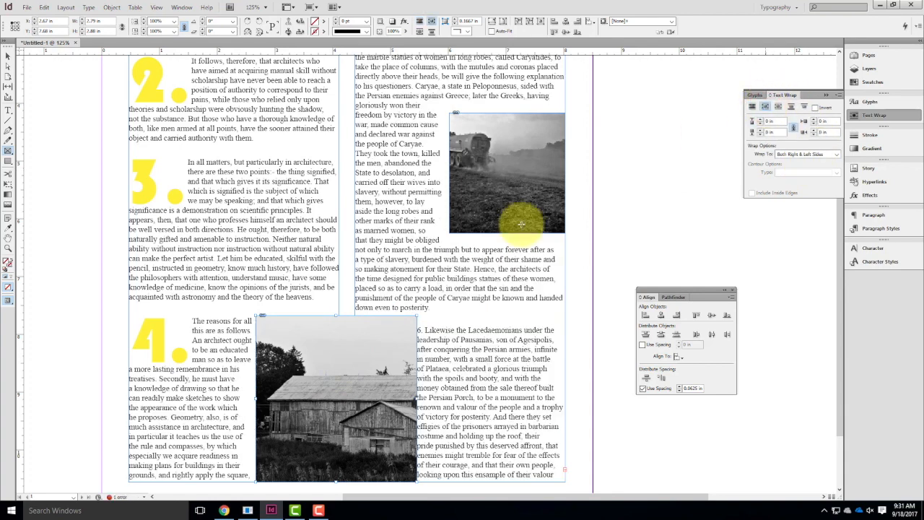
pyautogui.click(768, 121)
pyautogui.click(759, 121)
pyautogui.click(655, 255)
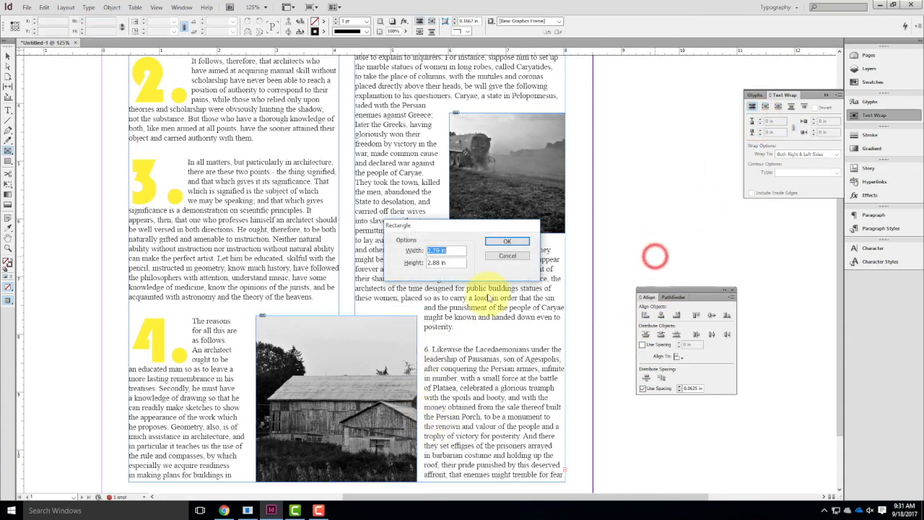
pyautogui.click(507, 256)
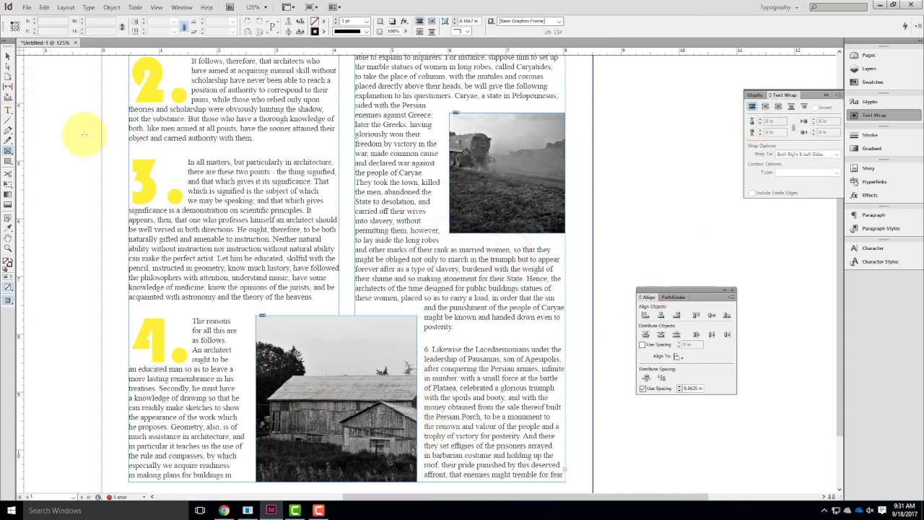
# Select the barn photo and shift its frame slightly up and toward the second column, to about X 2.93 in, Y 7.42 in.
pyautogui.click(8, 56)
pyautogui.click(356, 420)
pyautogui.moveTo(360, 372); pyautogui.dragTo(370, 409)
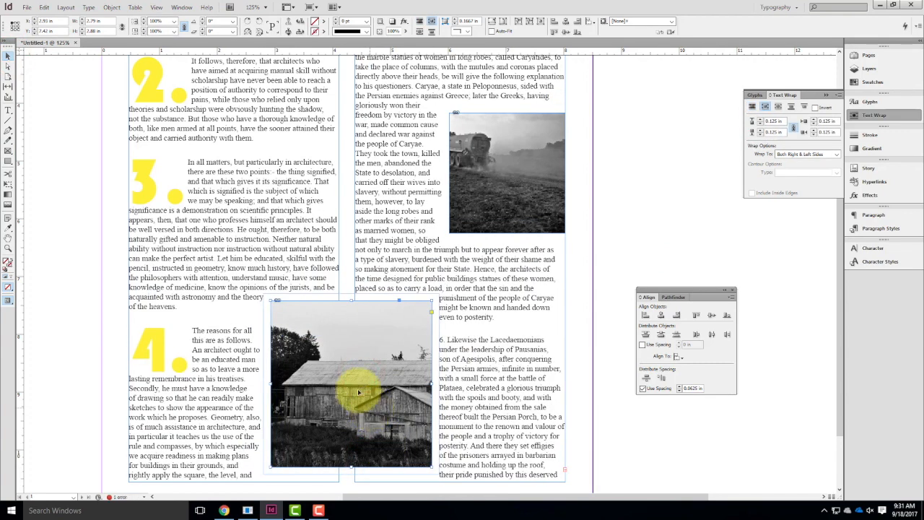
# Try shifting the barn image inside its frame and undo each shift.
pyautogui.moveTo(365, 405); pyautogui.dragTo(377, 402)
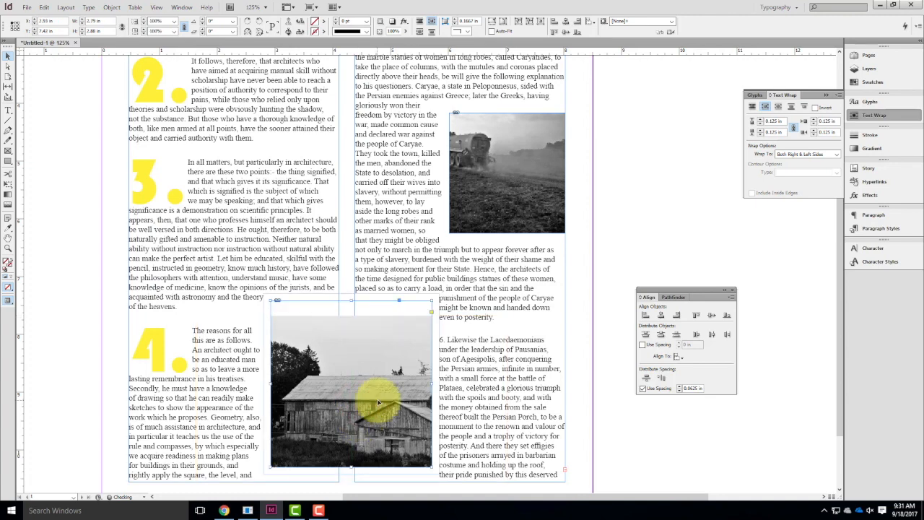
pyautogui.hotkey('ctrl', 'z')
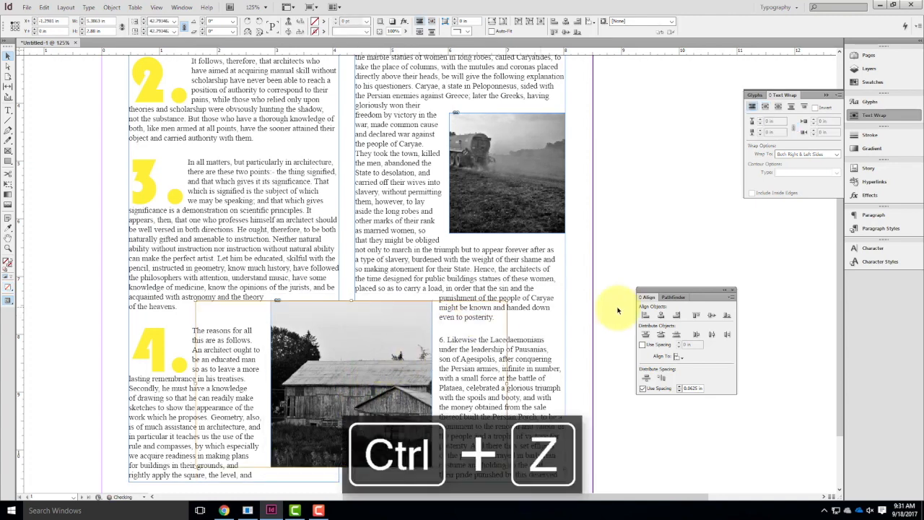
pyautogui.click(619, 233)
pyautogui.moveTo(316, 380); pyautogui.dragTo(440, 397)
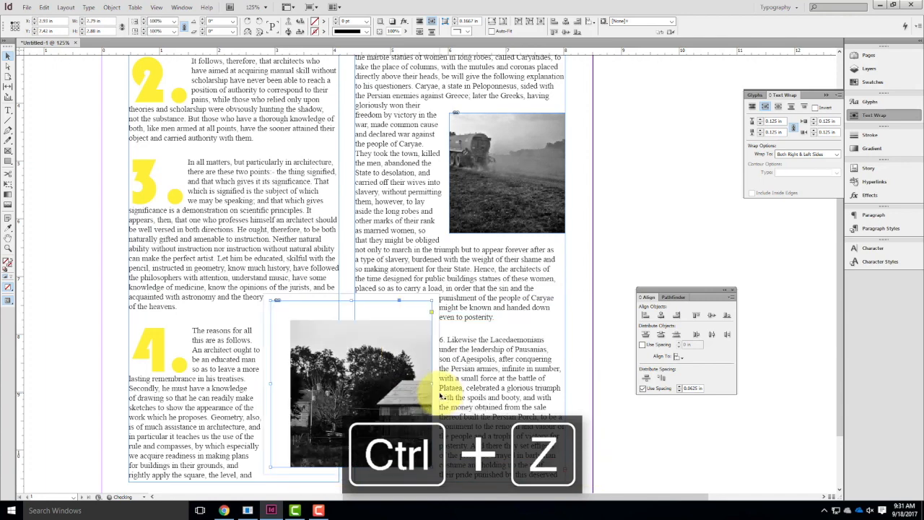
pyautogui.hotkey('ctrl', 'z')
# Move the barn photo with its frame into the second column's lower outer corner and deselect it.
pyautogui.click(644, 214)
pyautogui.moveTo(375, 350); pyautogui.dragTo(506, 376)
pyautogui.click(620, 208)
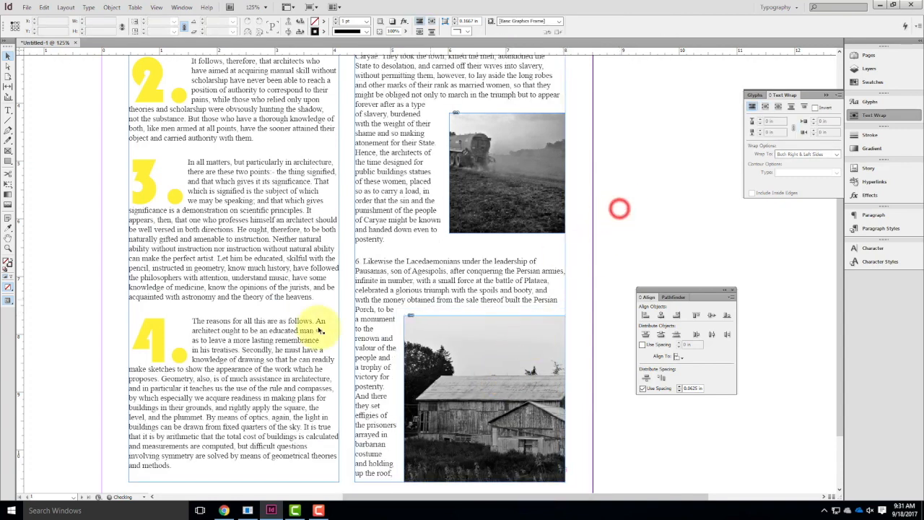
# Open the JPEG export options for the document, review the image quality, resolution and color space settings, and cancel without exporting.
pyautogui.scroll(4, 370, 451)
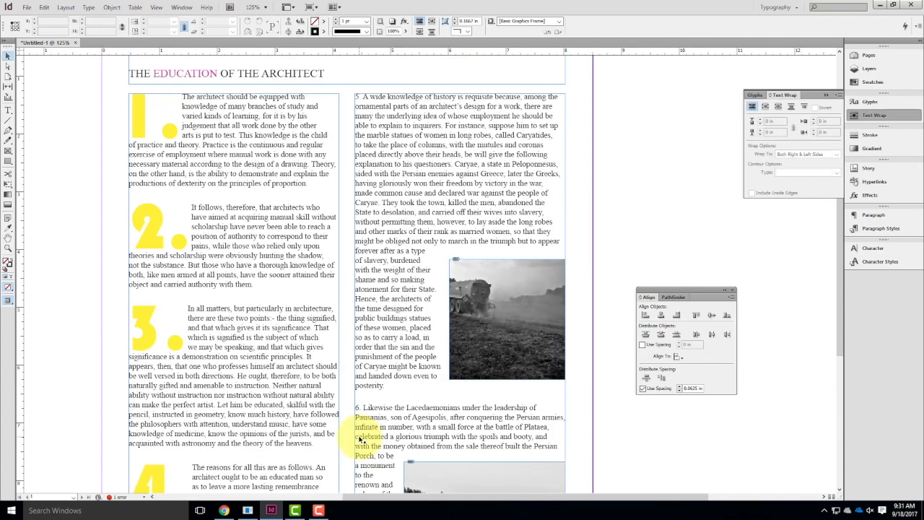
pyautogui.scroll(3, 361, 439)
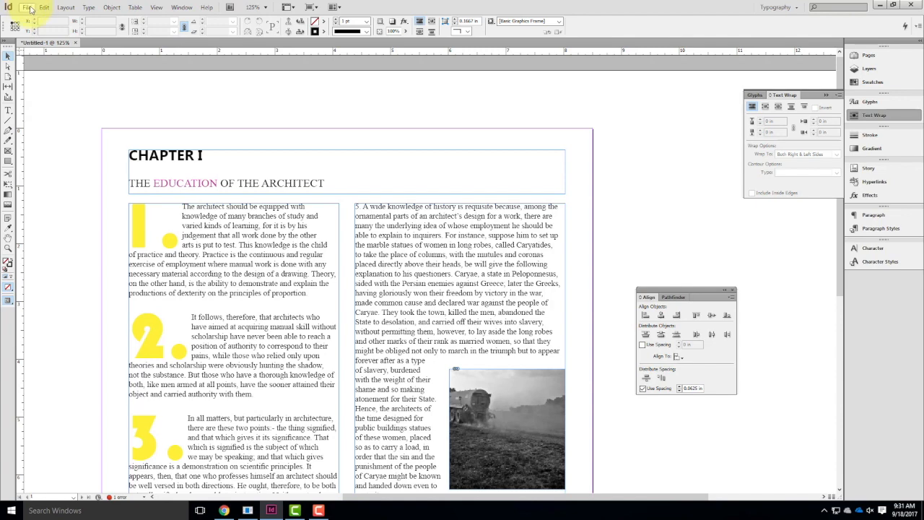
pyautogui.click(27, 8)
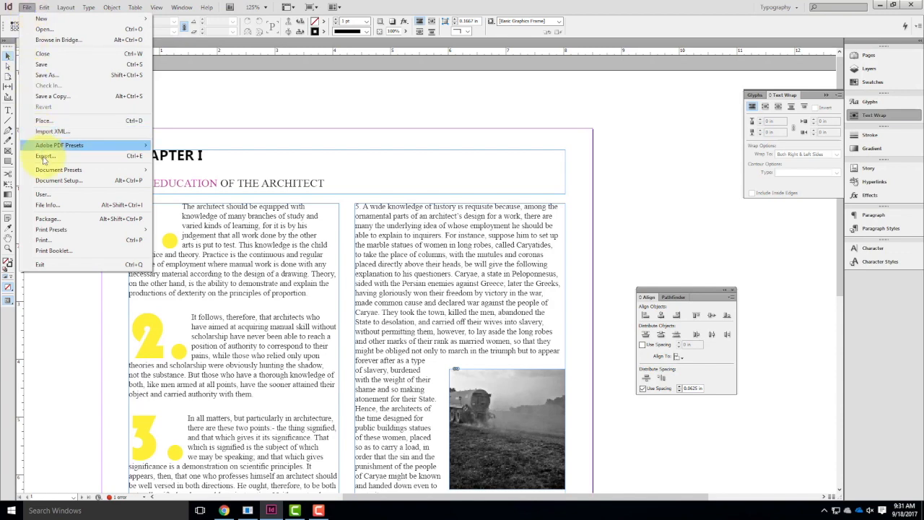
pyautogui.click(44, 157)
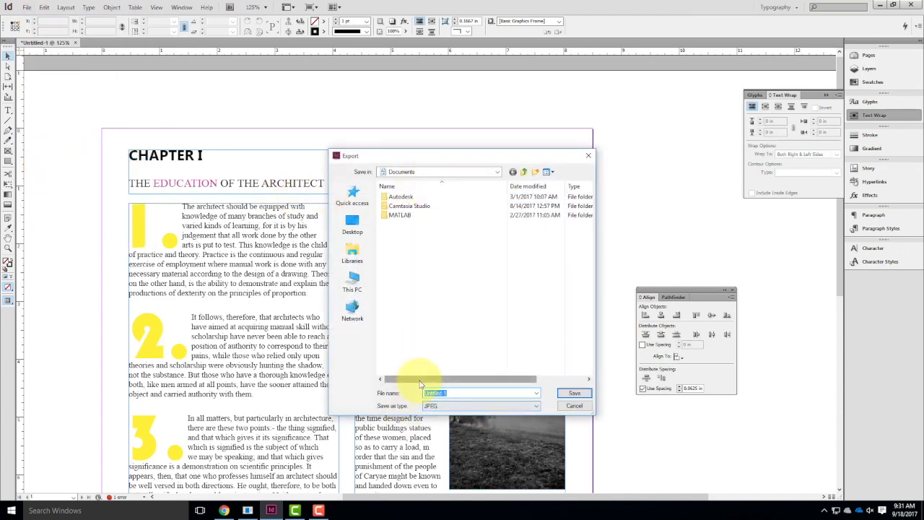
pyautogui.click(589, 396)
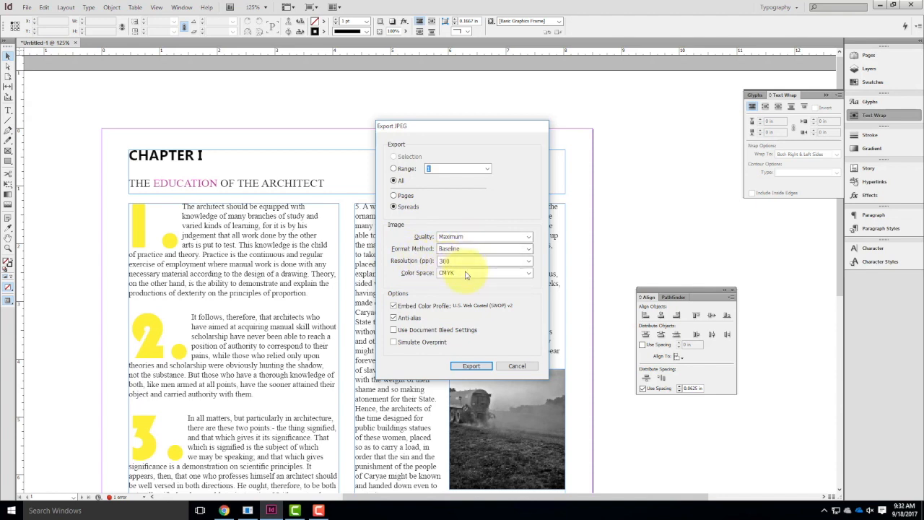
pyautogui.click(517, 366)
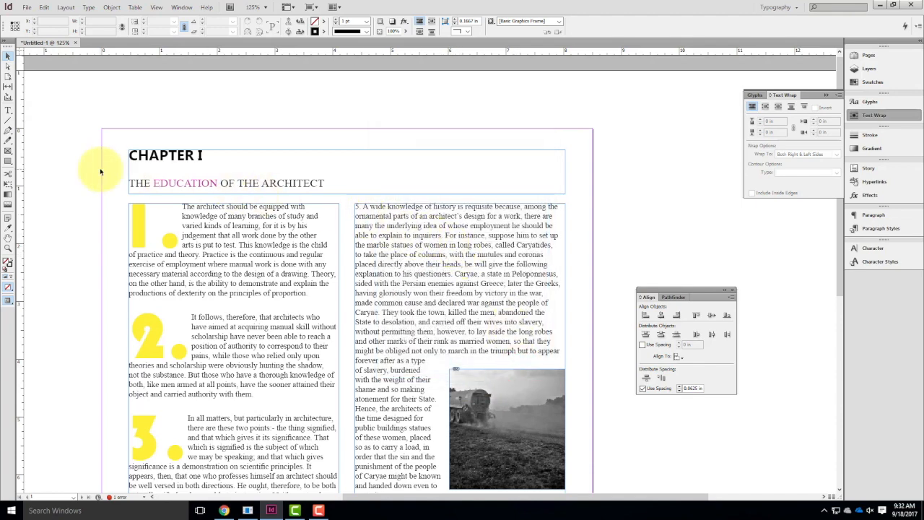
# Switch to Chrome, open Google Images in a new tab and search for "word art".
pyautogui.click(223, 511)
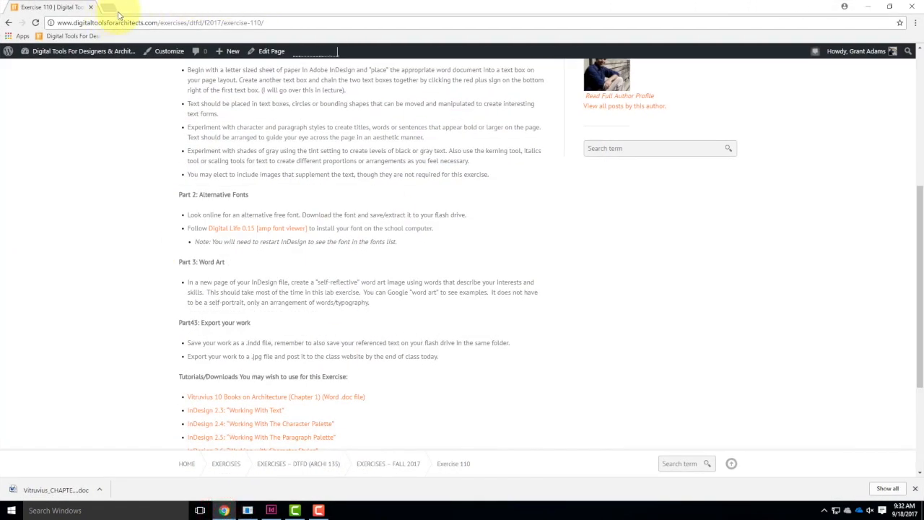
pyautogui.click(111, 8)
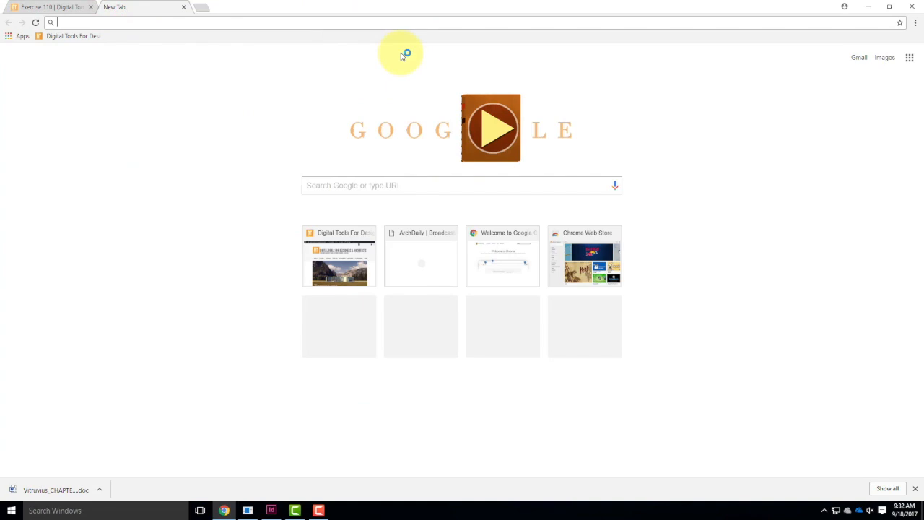
pyautogui.write('e')
pyautogui.press('BackSpace')
pyautogui.write('images.google')
pyautogui.press('Return')
pyautogui.write('word art')
pyautogui.press('Return')
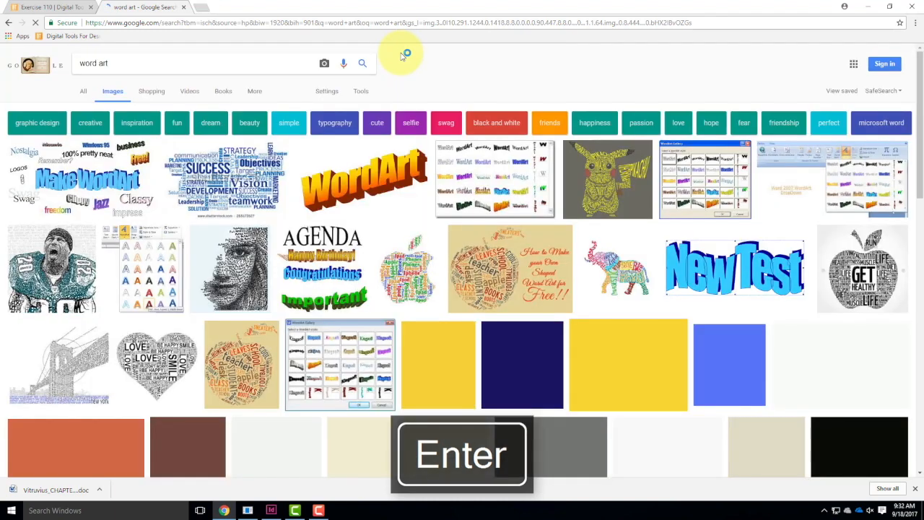
# Preview the word art examples of the entrepreneur silhouette, the bus, the United States map and the cat.
pyautogui.scroll(-2, 698, 389)
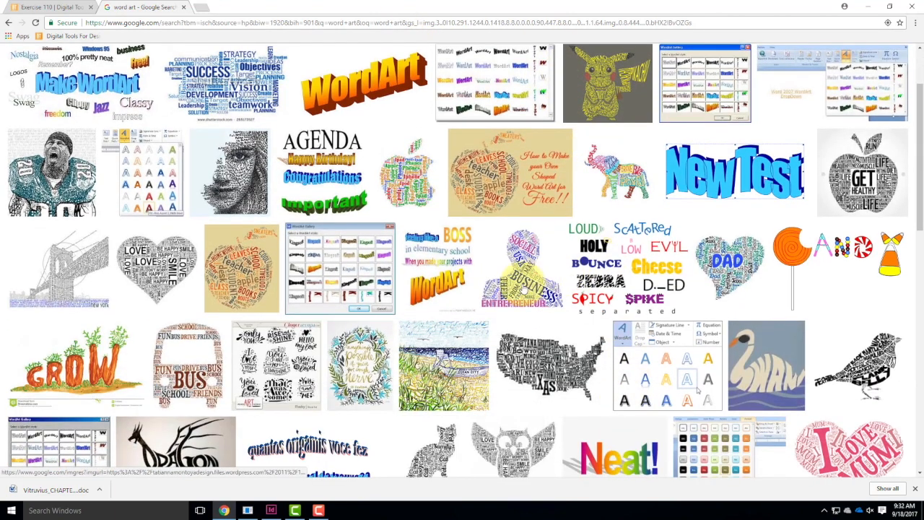
pyautogui.click(519, 266)
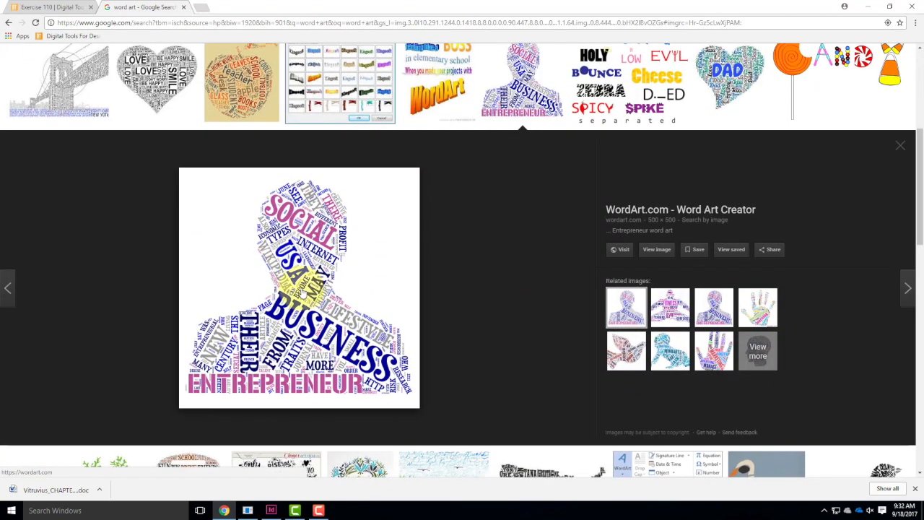
pyautogui.scroll(-3, 402, 190)
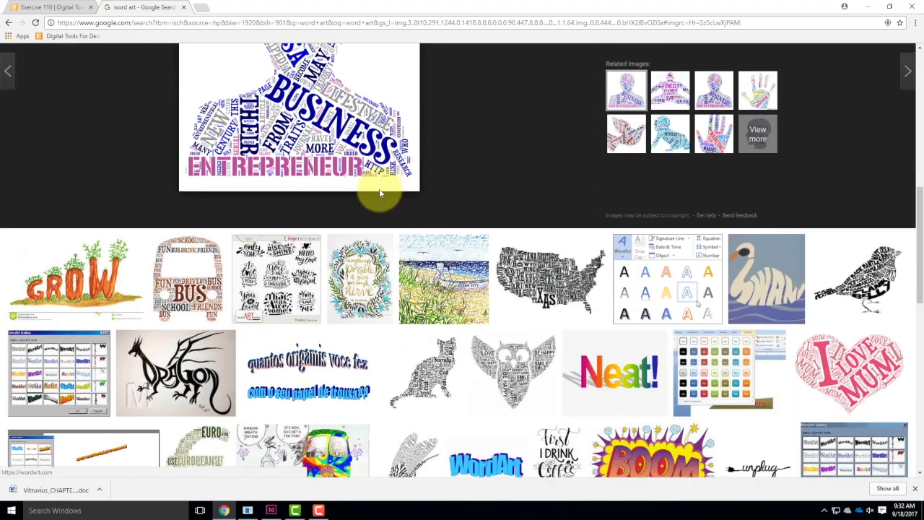
pyautogui.click(191, 258)
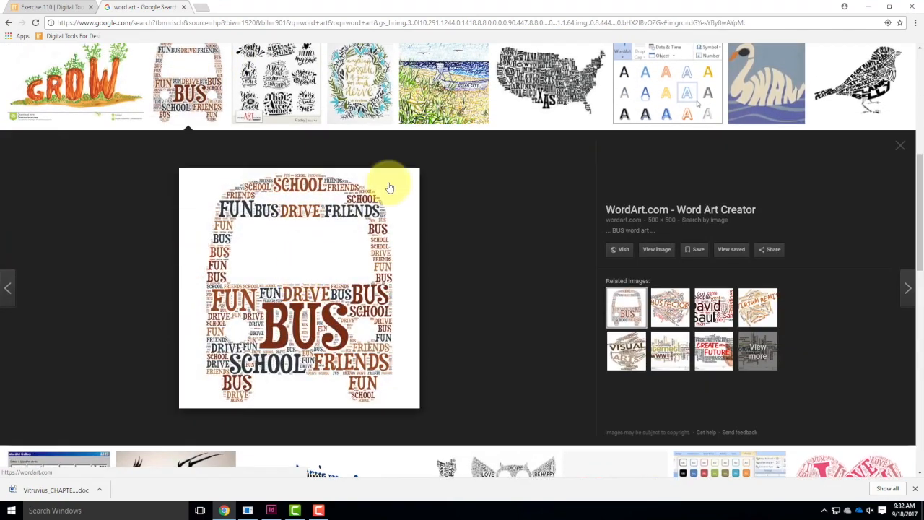
pyautogui.click(539, 78)
pyautogui.scroll(-3, 515, 207)
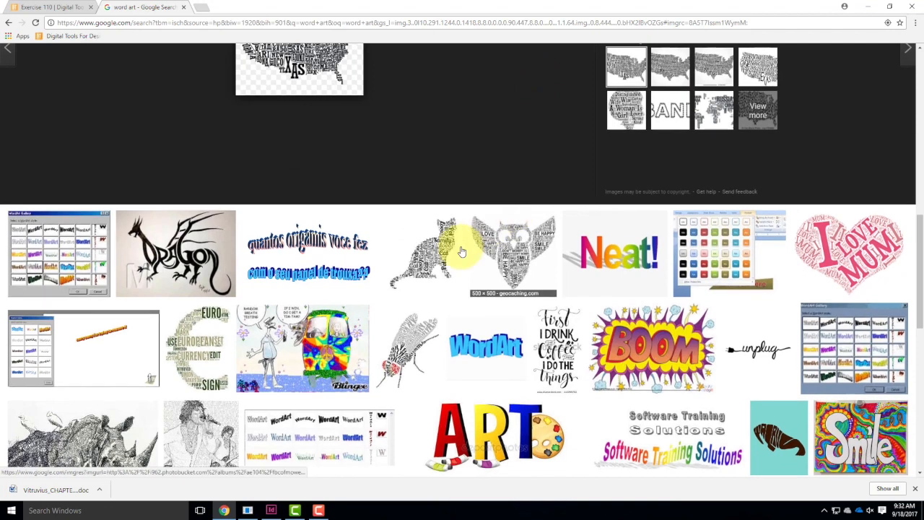
pyautogui.click(438, 251)
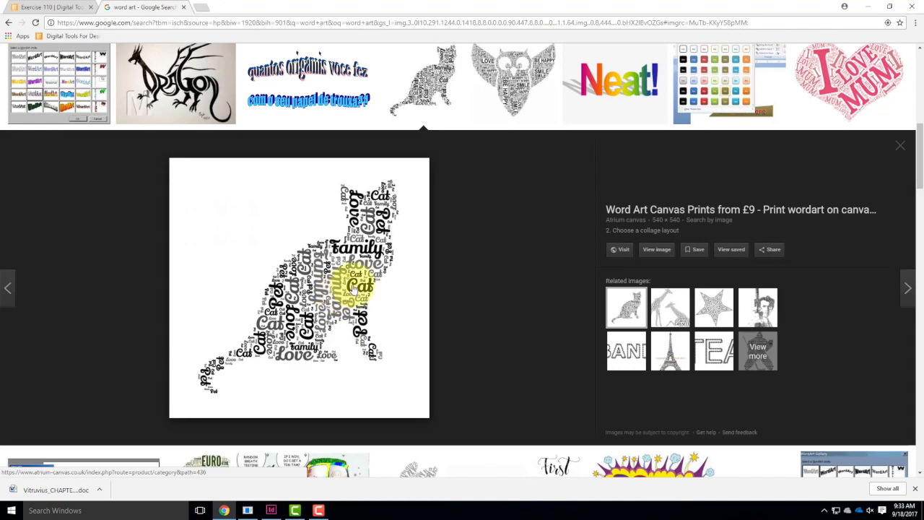
# Preview the Mickey word cloud and the related Jimi Hendrix and Bob Marley word portraits.
pyautogui.scroll(-8, 375, 269)
pyautogui.scroll(-2, 399, 267)
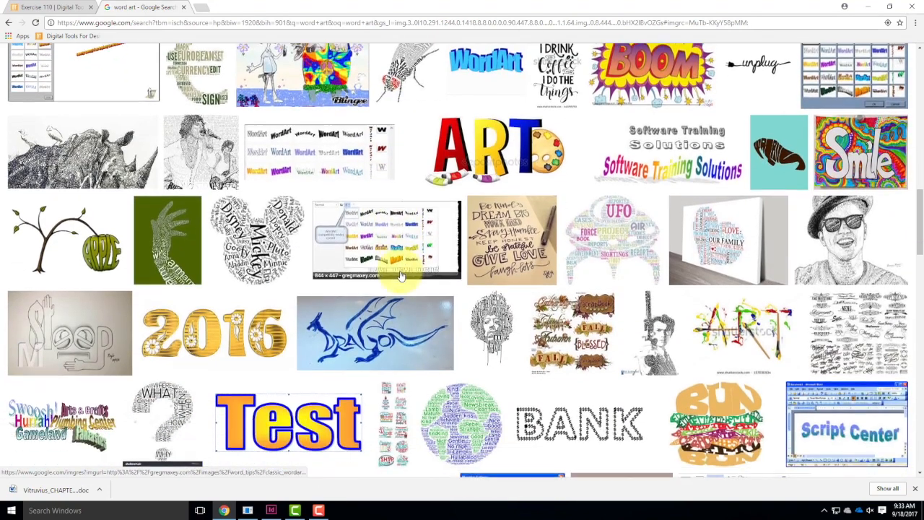
pyautogui.click(250, 195)
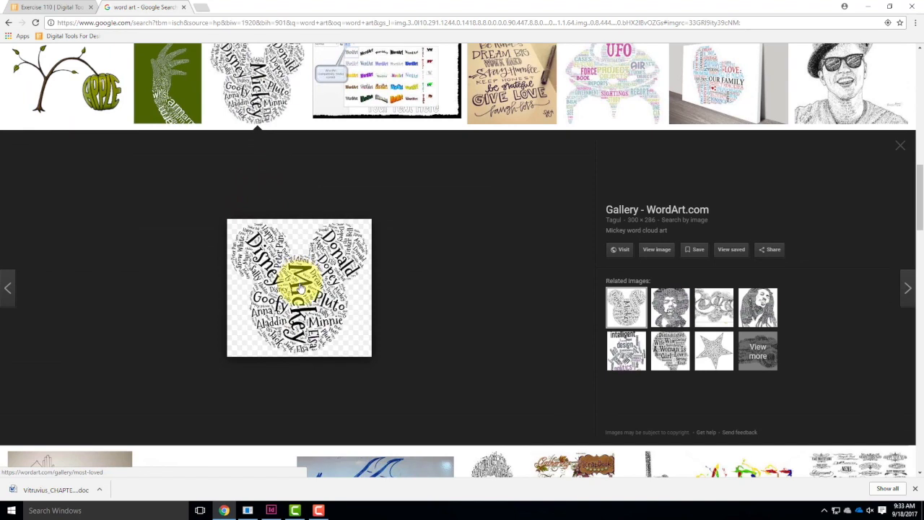
pyautogui.scroll(-2, 365, 284)
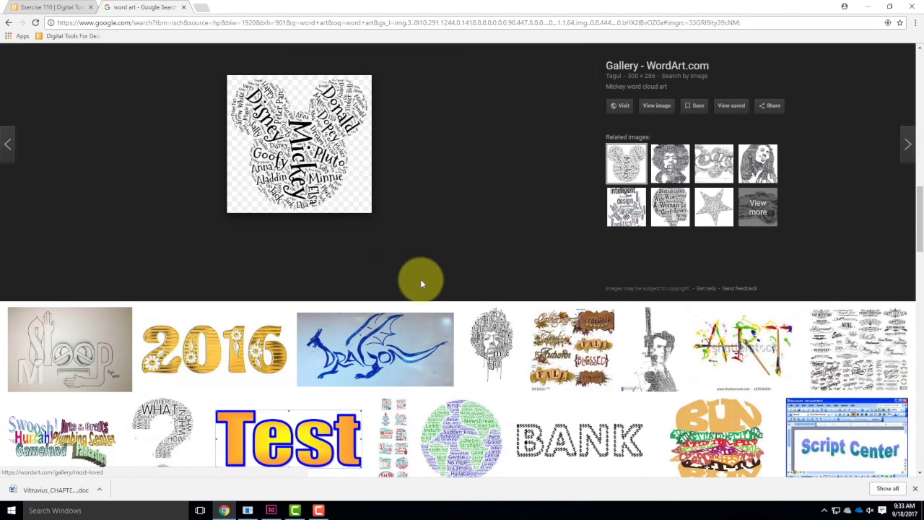
pyautogui.click(674, 159)
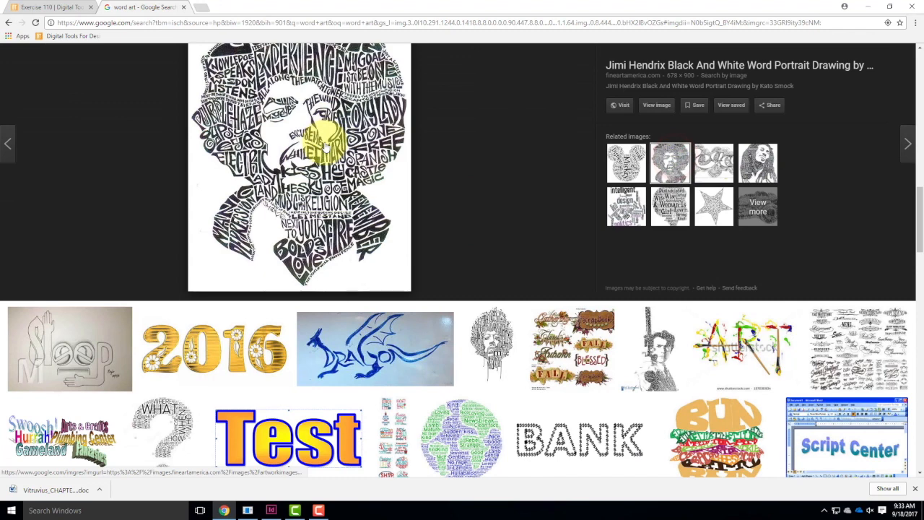
pyautogui.scroll(1, 329, 161)
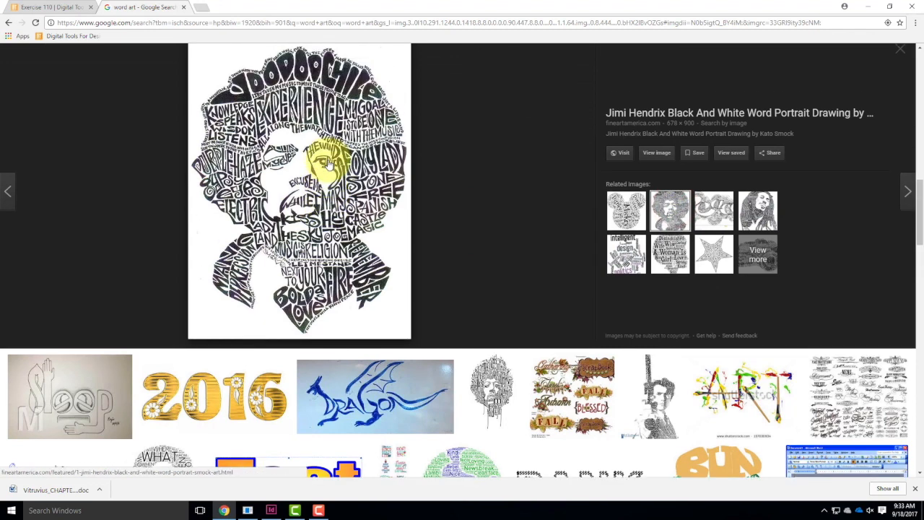
pyautogui.click(762, 212)
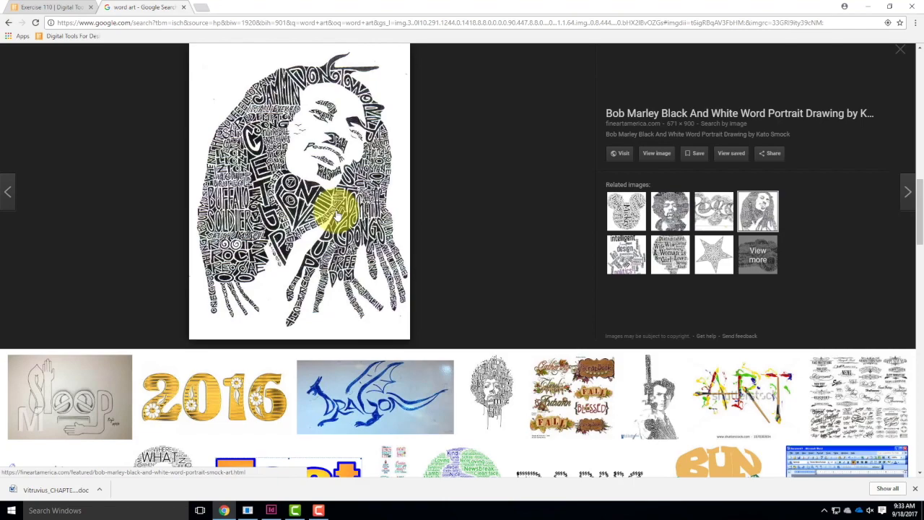
# Browse further through the word art results, preview the "wine a little laugh a lot" lettering, and minimize Chrome.
pyautogui.scroll(-6, 484, 201)
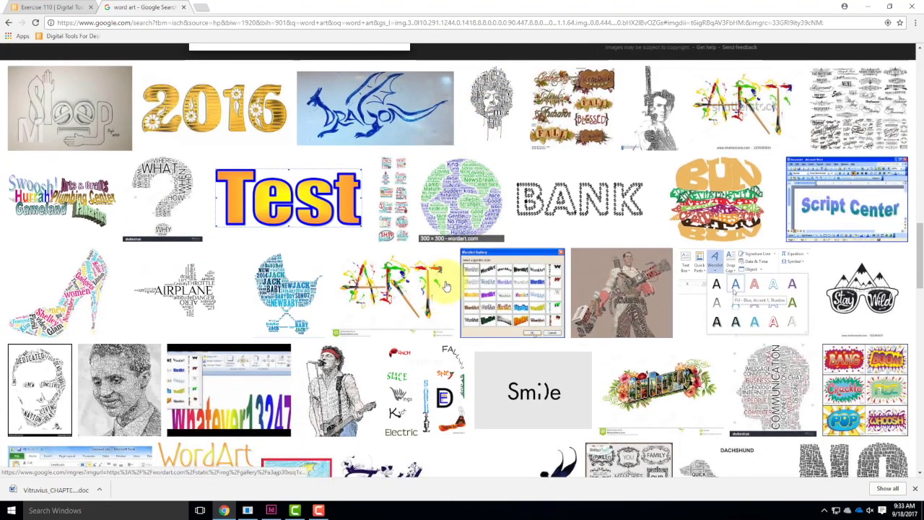
pyautogui.scroll(-5, 442, 294)
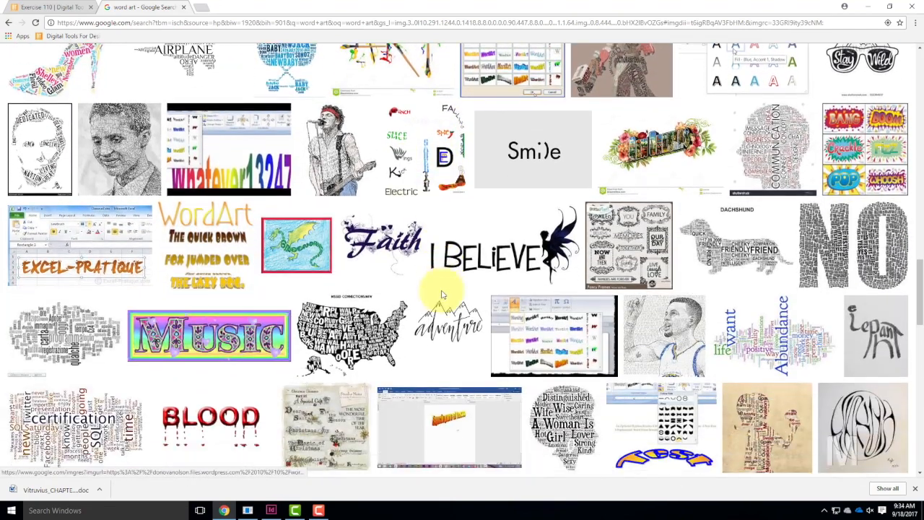
pyautogui.scroll(-7, 442, 294)
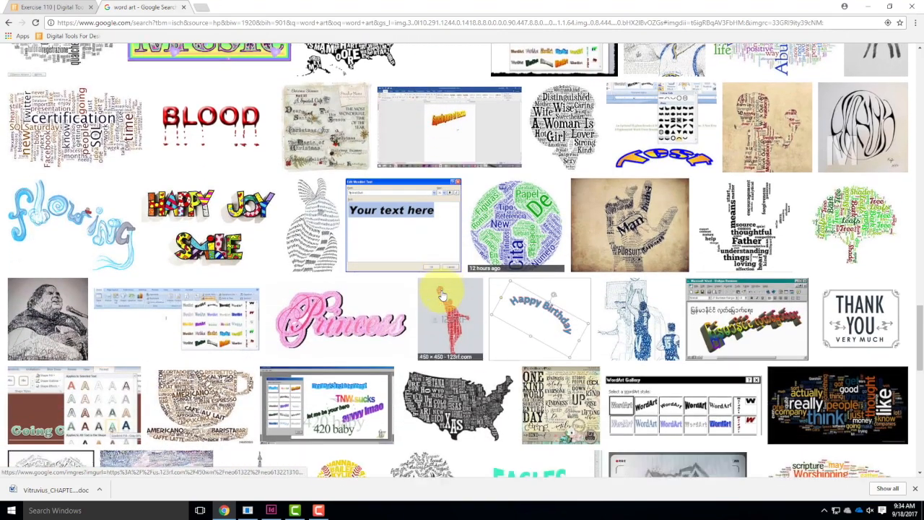
pyautogui.scroll(-5, 443, 295)
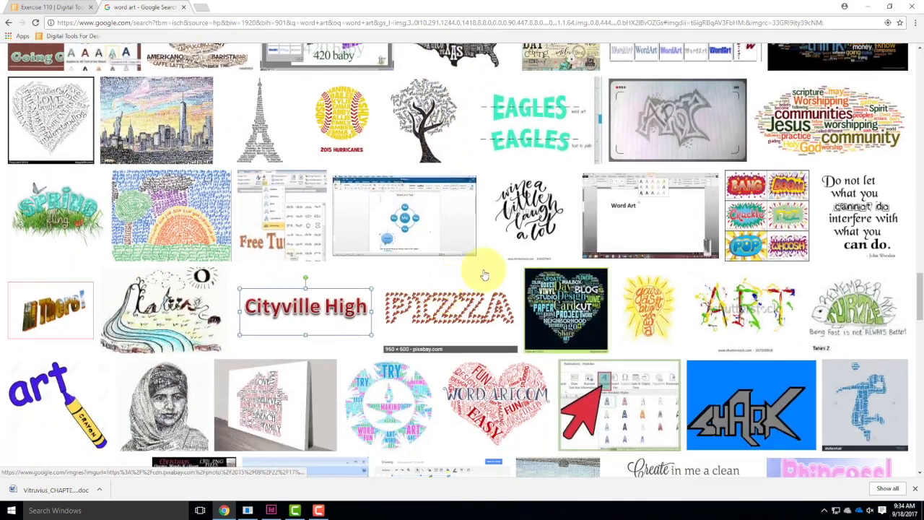
pyautogui.click(534, 207)
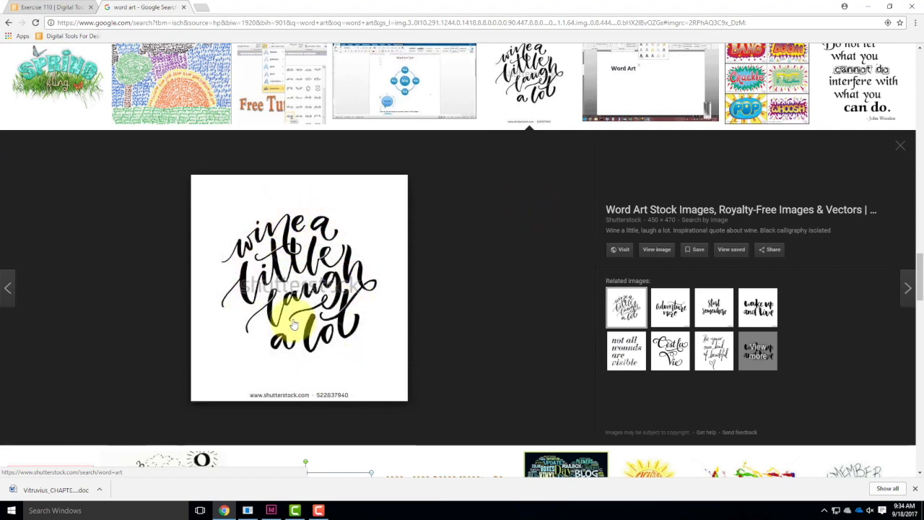
pyautogui.scroll(-7, 387, 252)
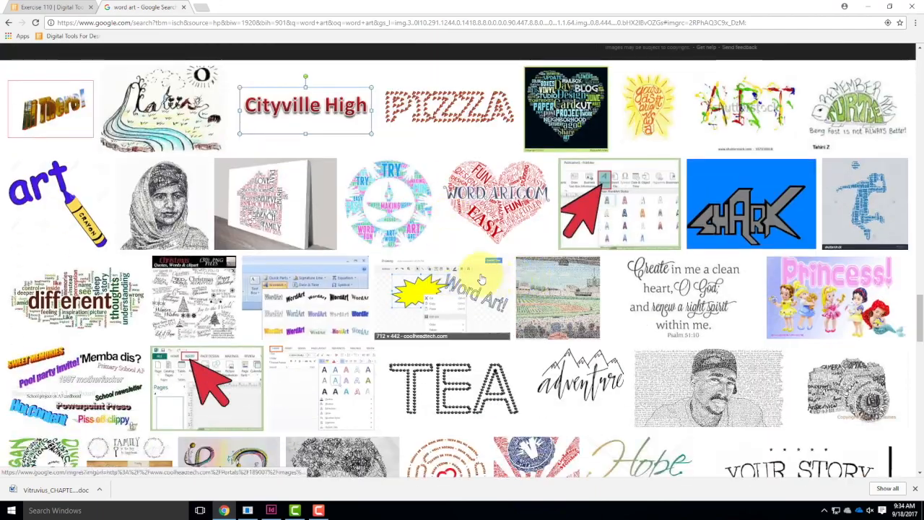
pyautogui.scroll(-4, 495, 318)
pyautogui.scroll(7, 497, 329)
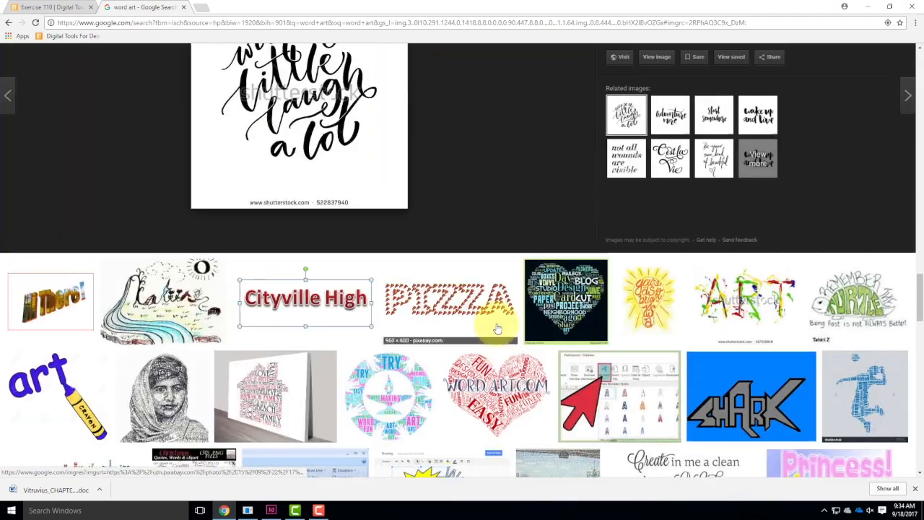
pyautogui.scroll(7, 497, 329)
pyautogui.click(866, 8)
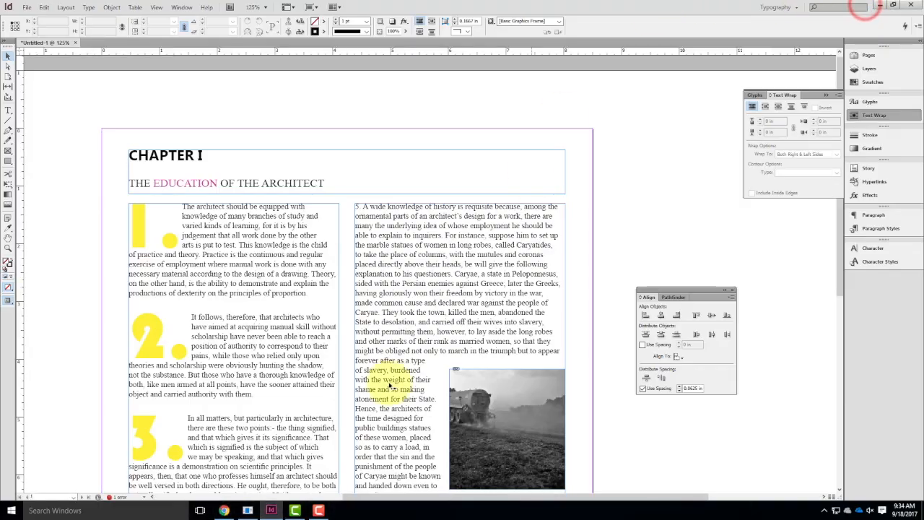
# Return to the Exercise 110 page in Chrome and open the student work gallery for Exercise 110.
pyautogui.click(224, 510)
pyautogui.scroll(10, 520, 191)
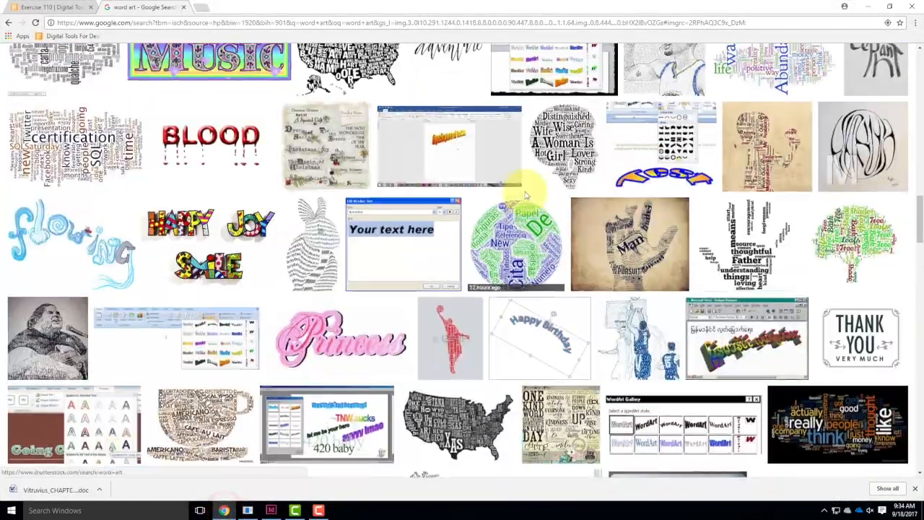
pyautogui.scroll(10, 514, 190)
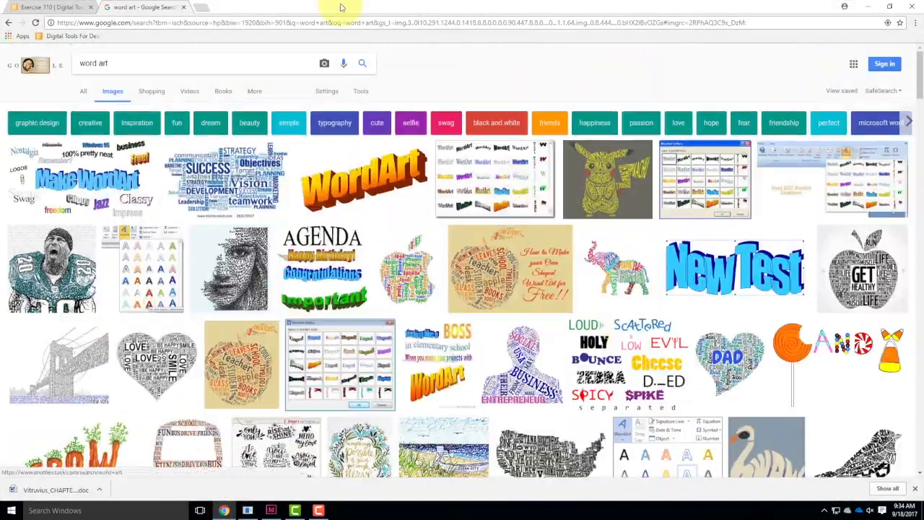
pyautogui.click(50, 6)
pyautogui.scroll(5, 724, 311)
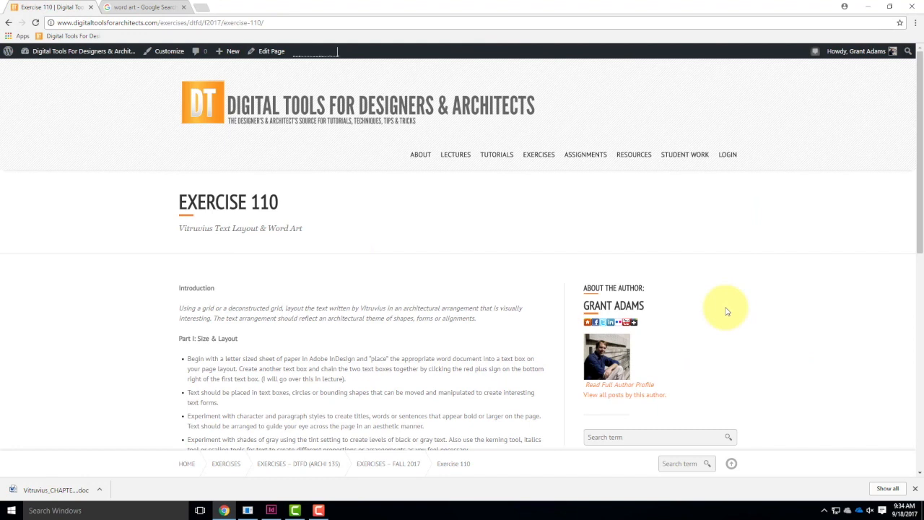
pyautogui.moveTo(672, 144)
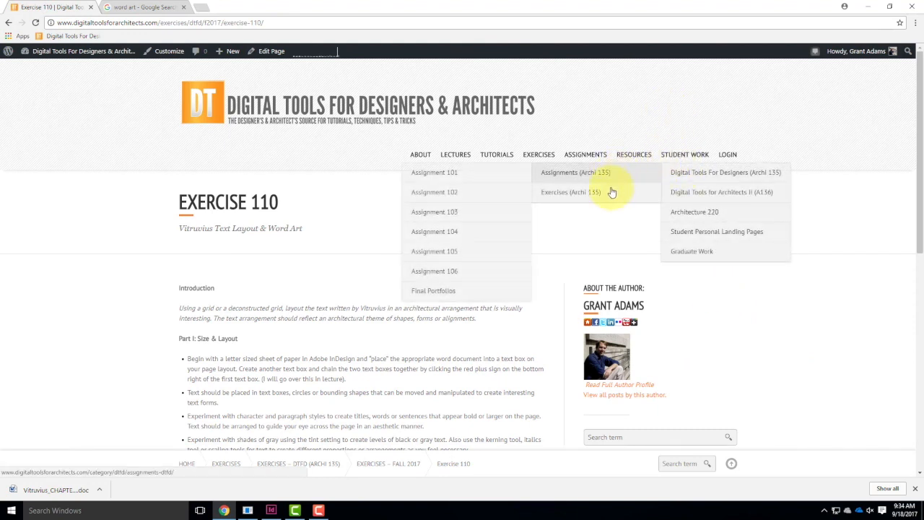
pyautogui.moveTo(527, 193)
pyautogui.click(455, 371)
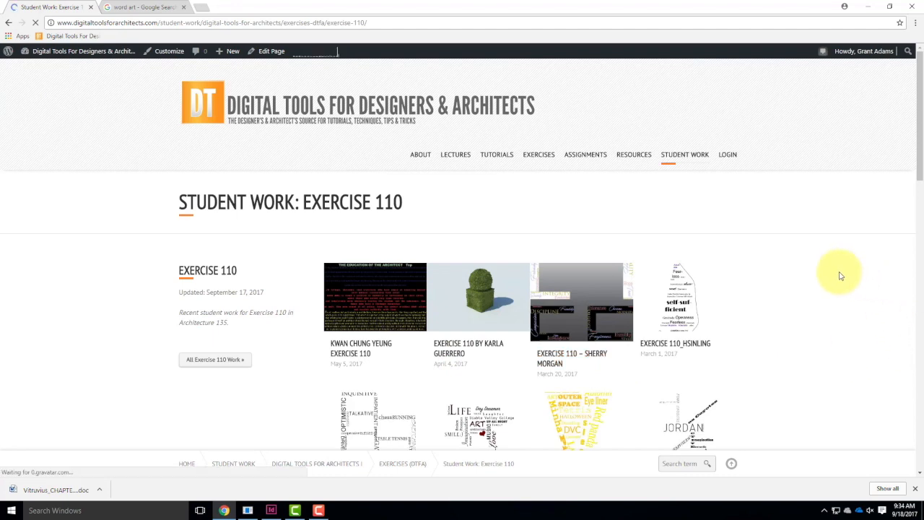
# Browse the Exercise 110 student gallery, examine the word art piece with the red word LOVE, and return to InDesign.
pyautogui.scroll(-1, 838, 273)
pyautogui.scroll(-3, 840, 275)
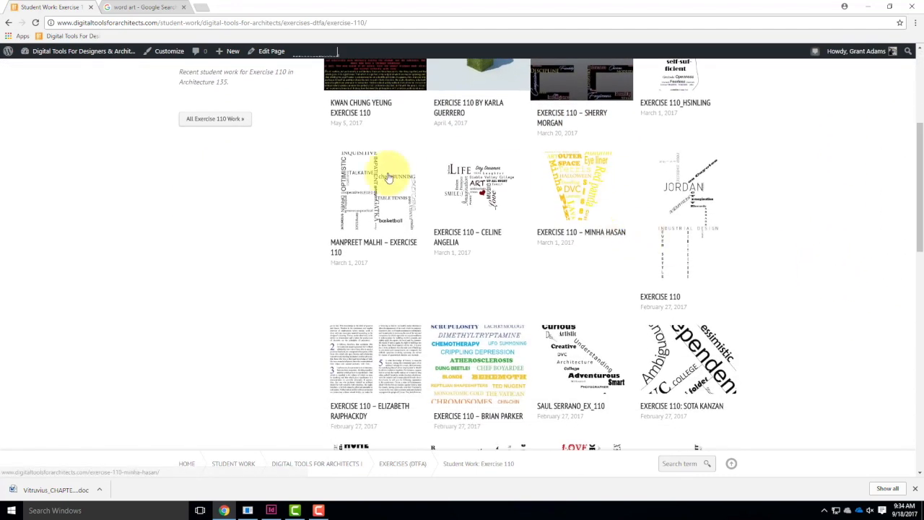
pyautogui.scroll(-2, 641, 352)
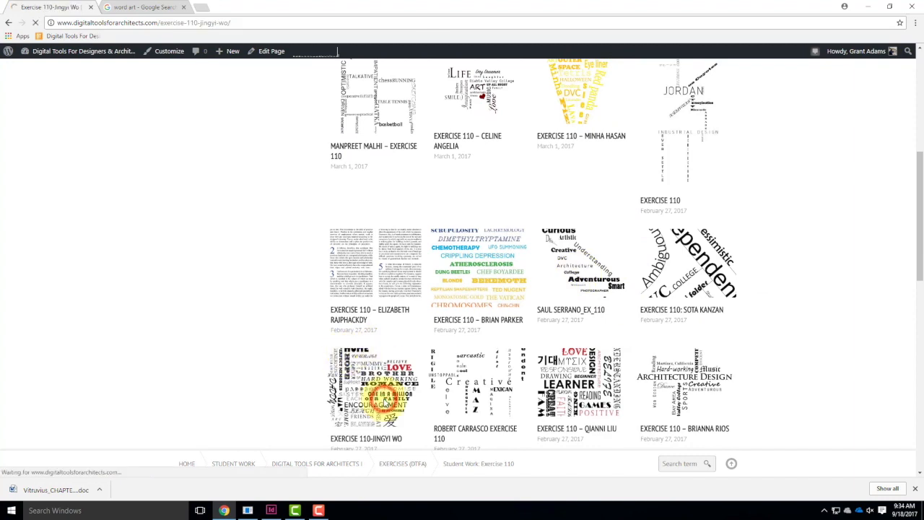
pyautogui.scroll(-4, 541, 245)
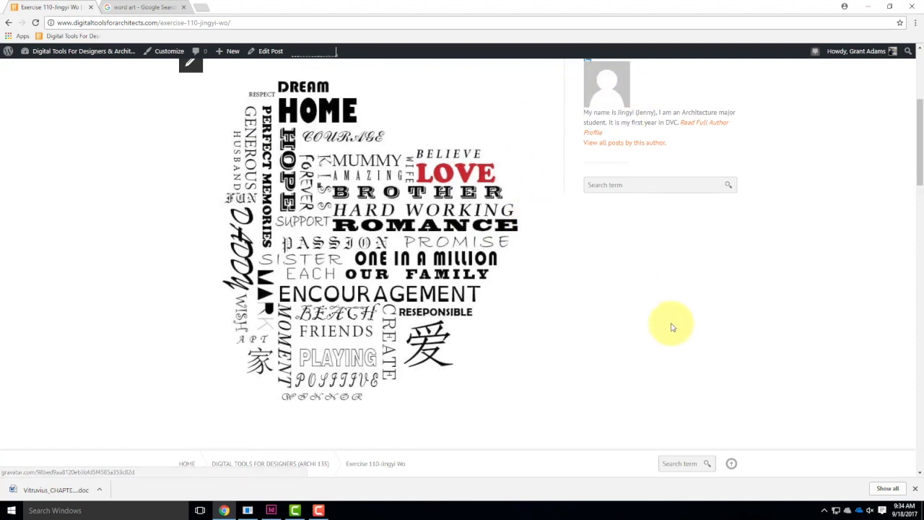
pyautogui.click(869, 9)
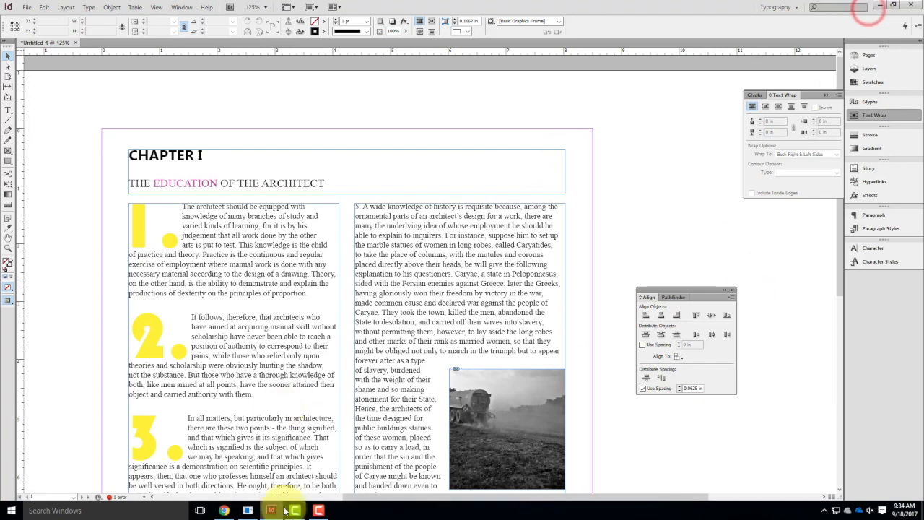
pyautogui.click(315, 511)
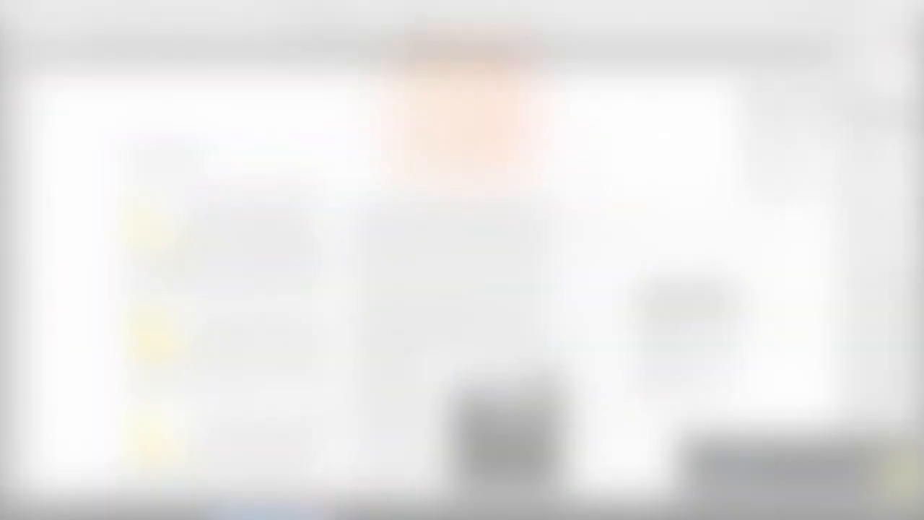